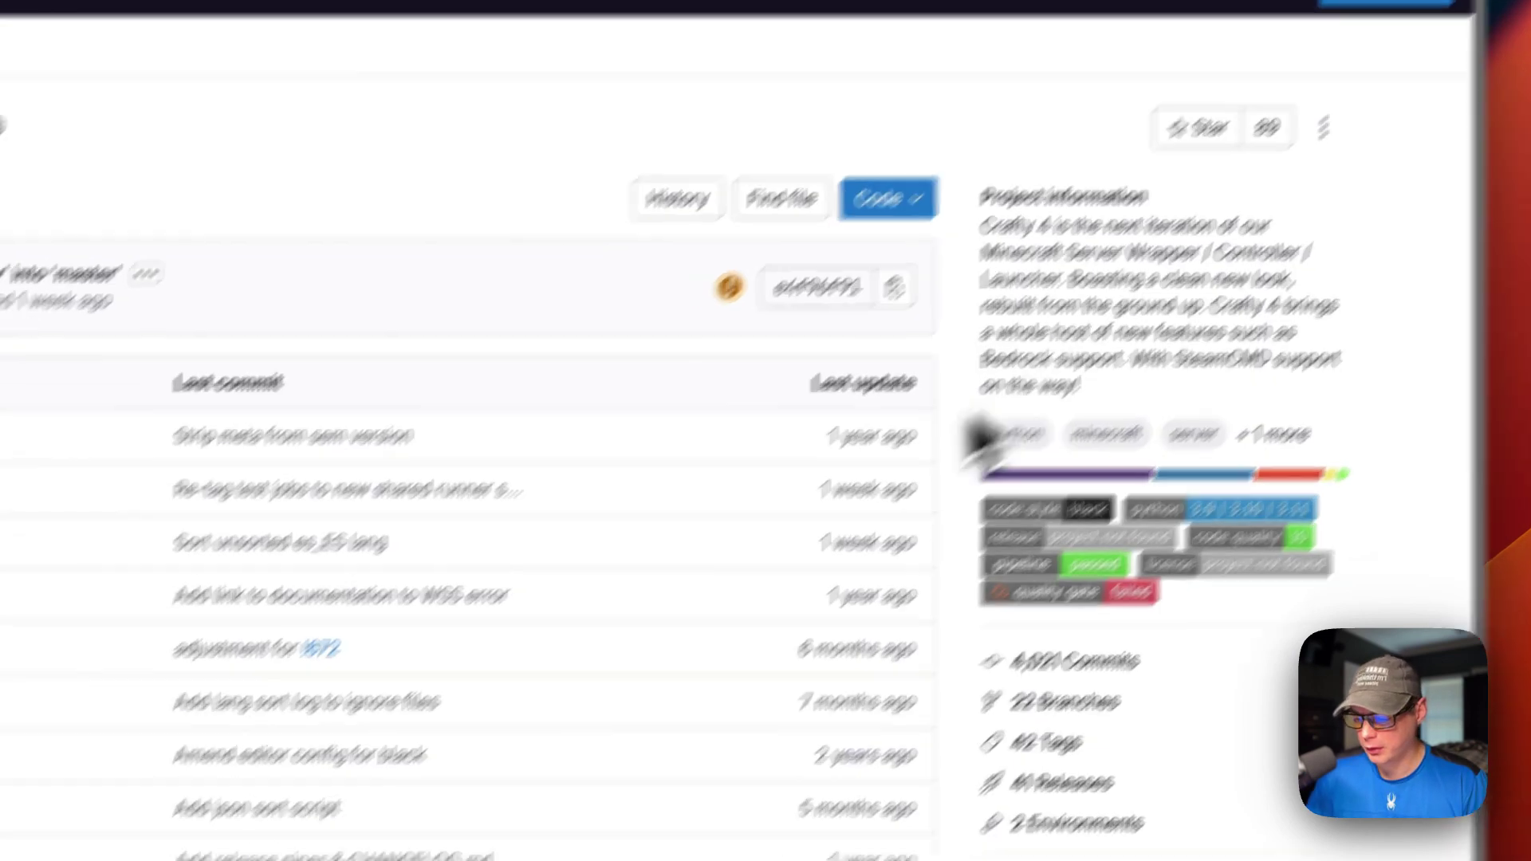
pyautogui.scroll(-15, 785, 487)
pyautogui.scroll(-2, 785, 486)
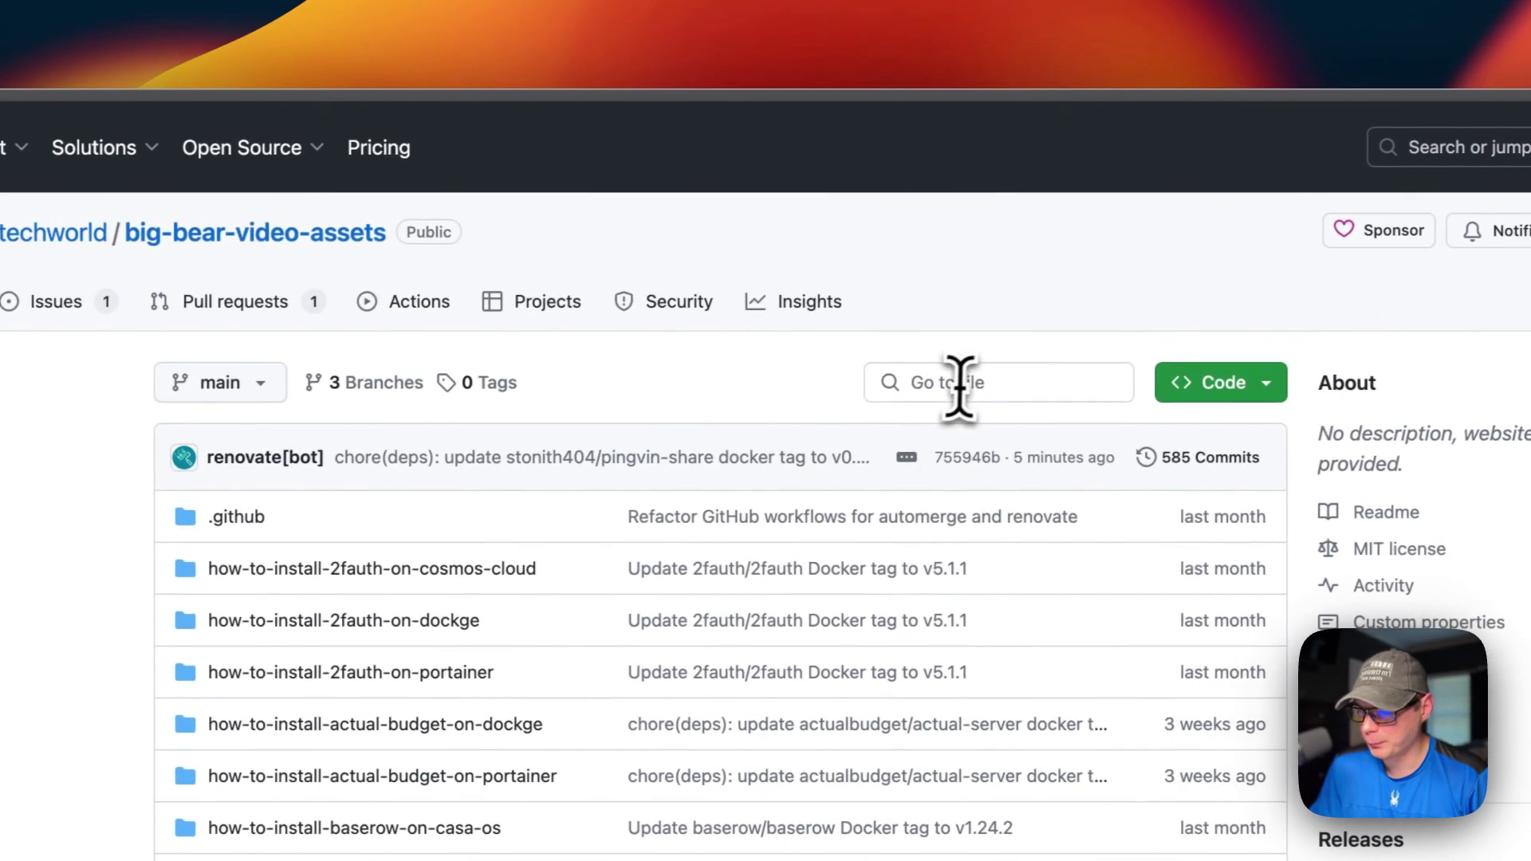
# - In the big-bear-video-assets GitHub repository, search for "crafty" and open docker-compose.yml in the how-to-install-crafty4-on-dockge folder
pyautogui.click(1211, 362)
pyautogui.write('craf')
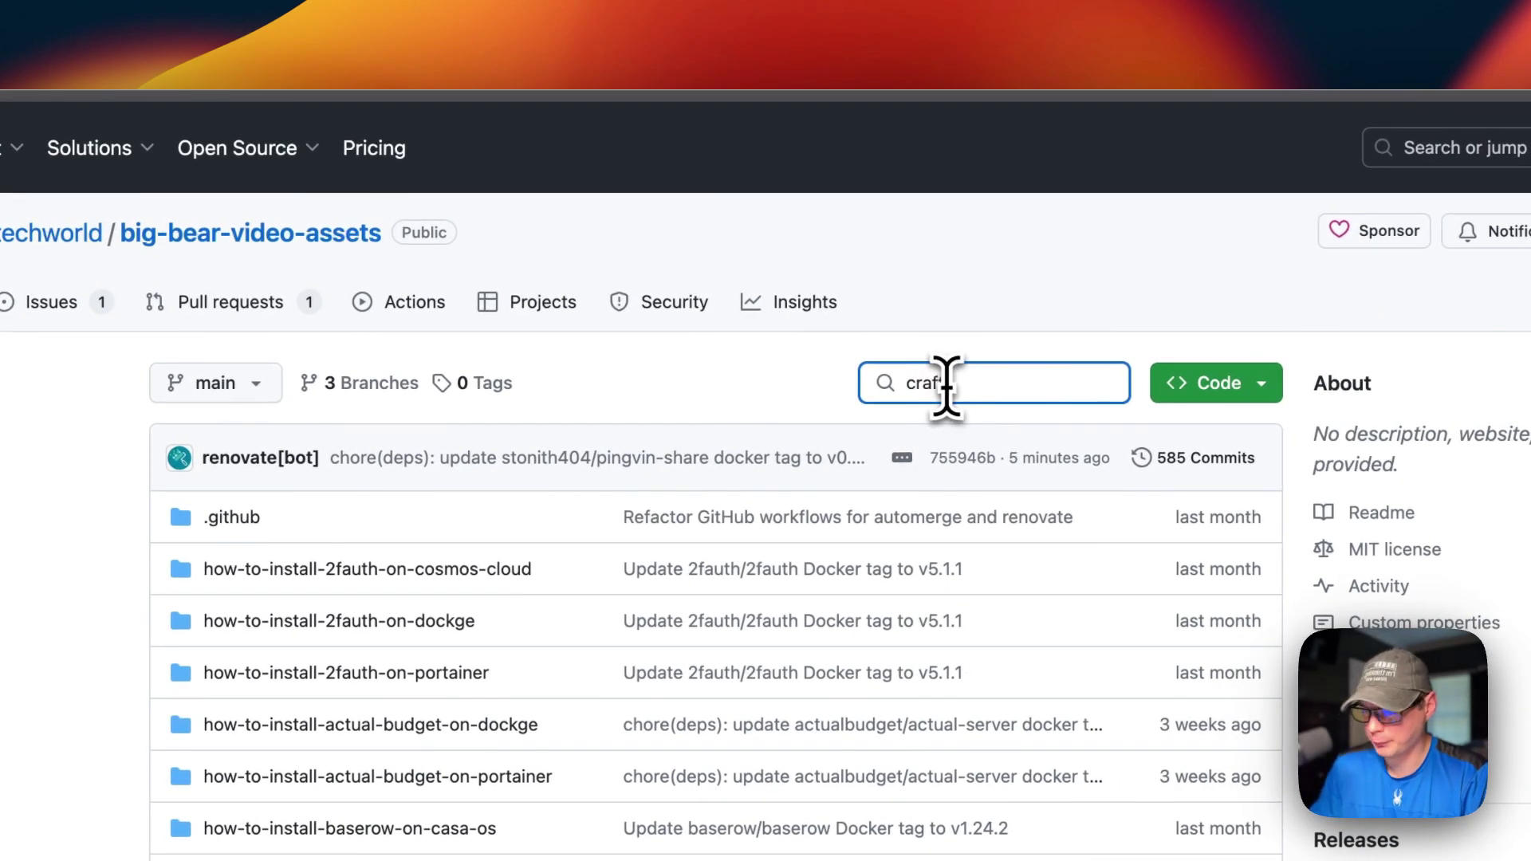
pyautogui.write('ty')
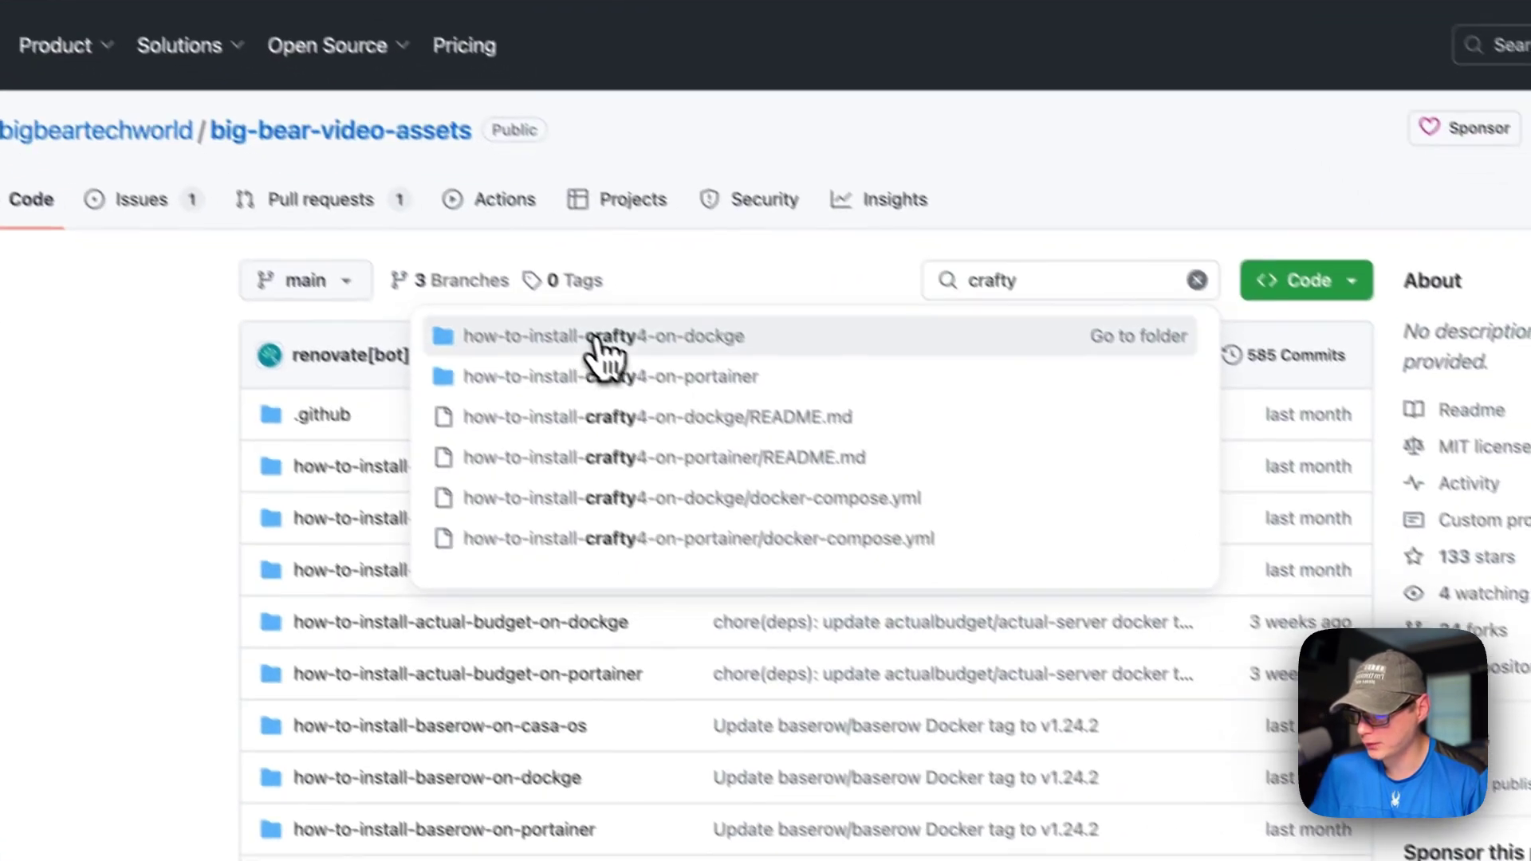
pyautogui.click(692, 421)
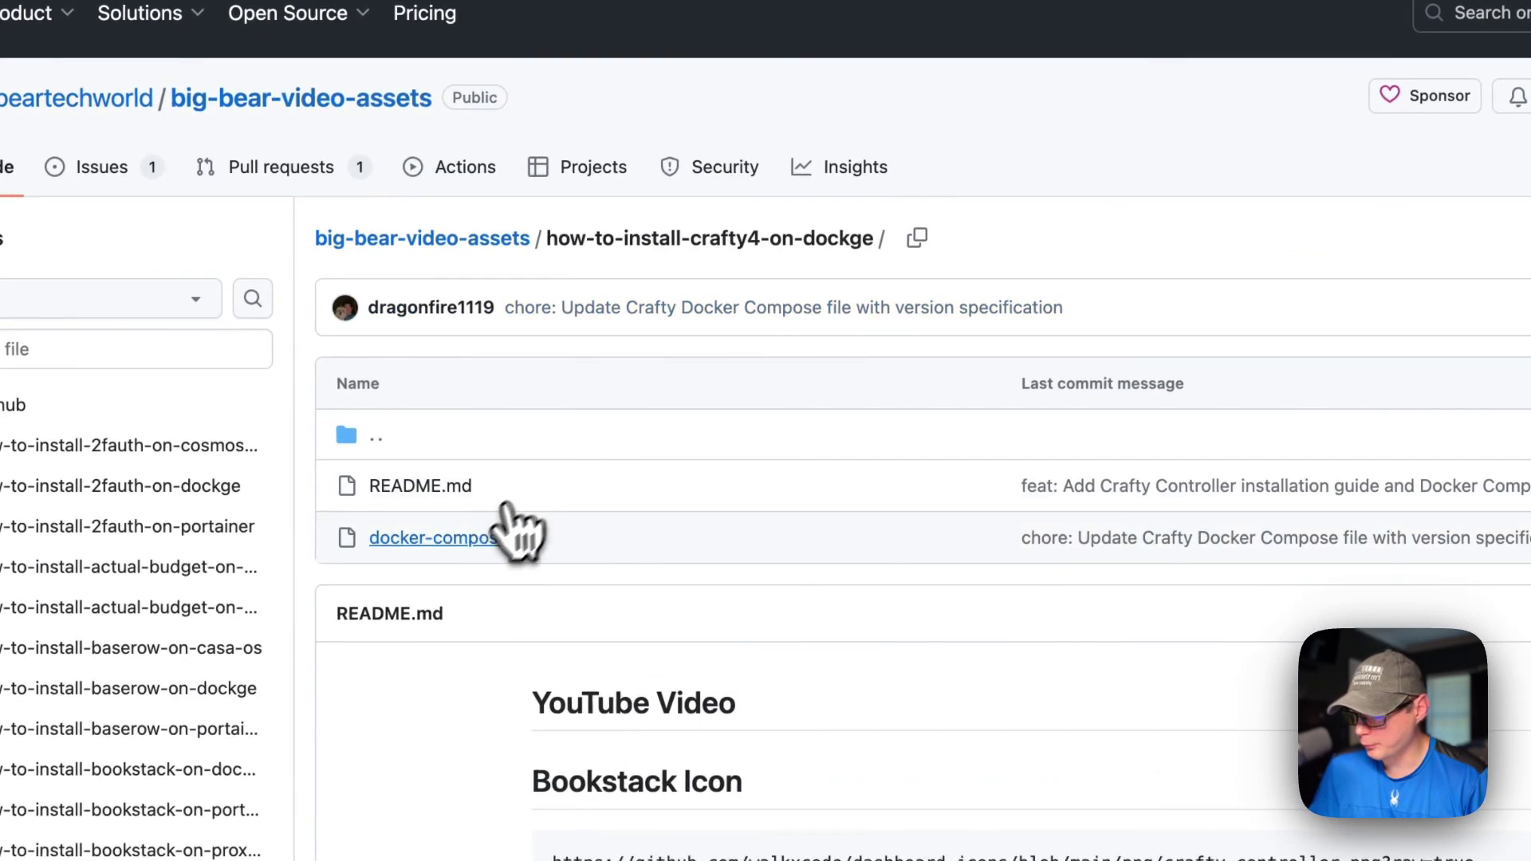
pyautogui.click(437, 540)
# - Examine the compose file's version line, service definition, container name and image tag
pyautogui.moveTo(432, 438); pyautogui.dragTo(1068, 438)
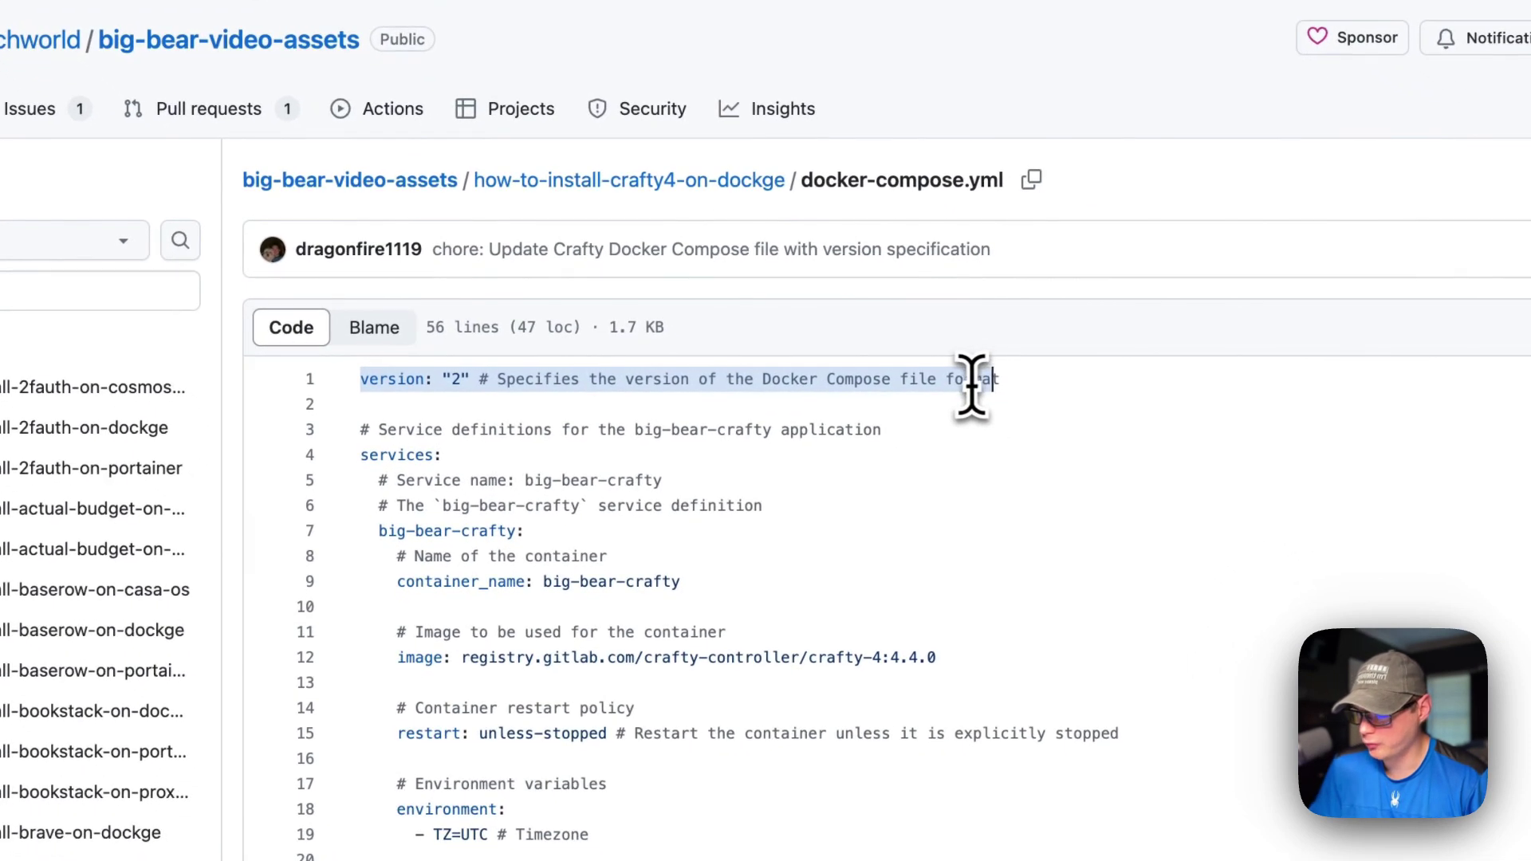
pyautogui.moveTo(361, 453); pyautogui.dragTo(507, 458)
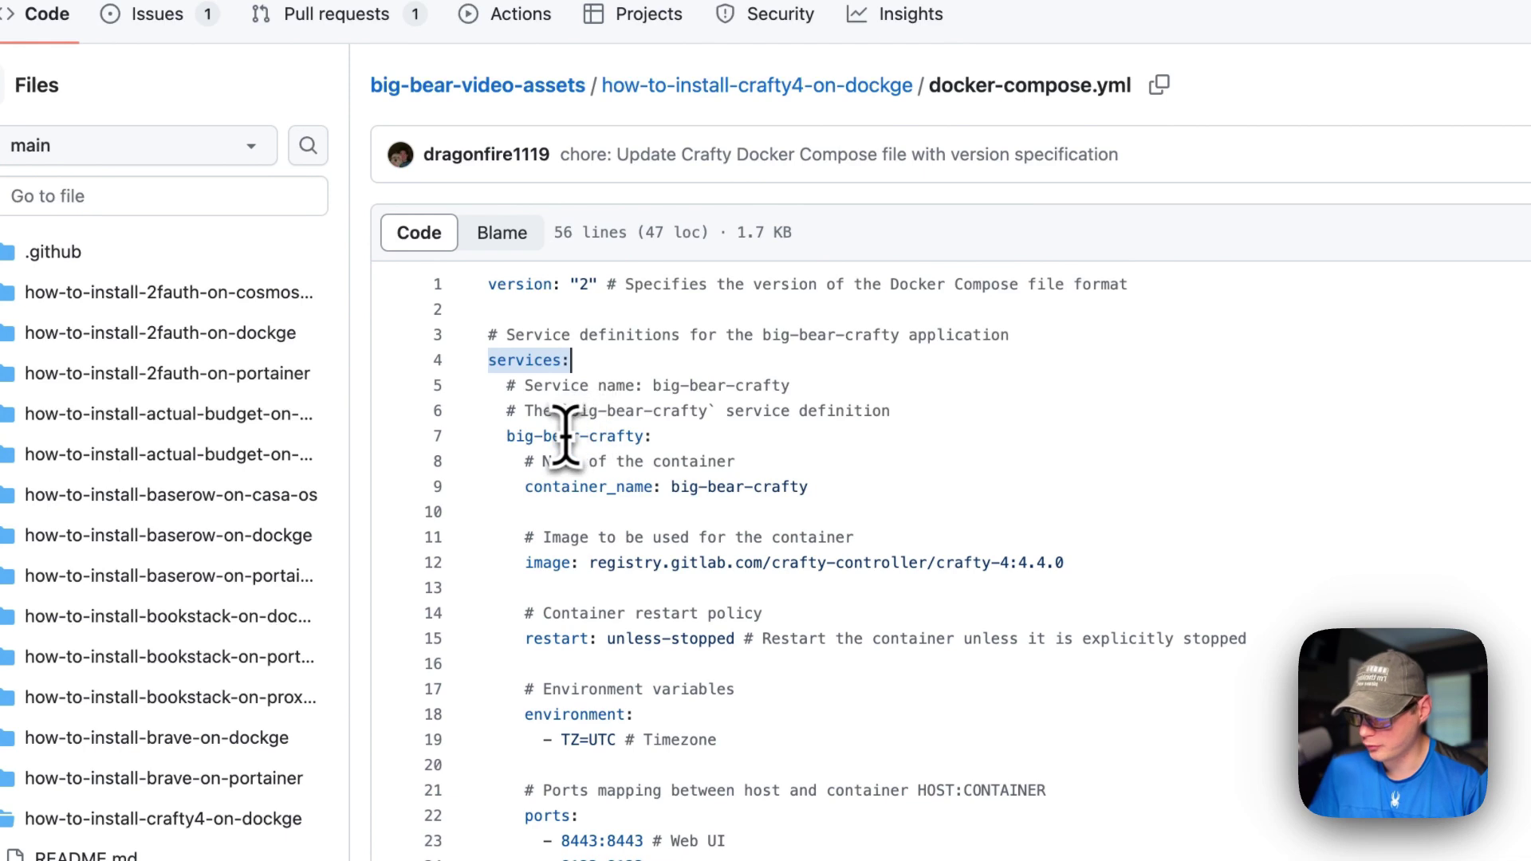
pyautogui.moveTo(506, 437); pyautogui.dragTo(725, 436)
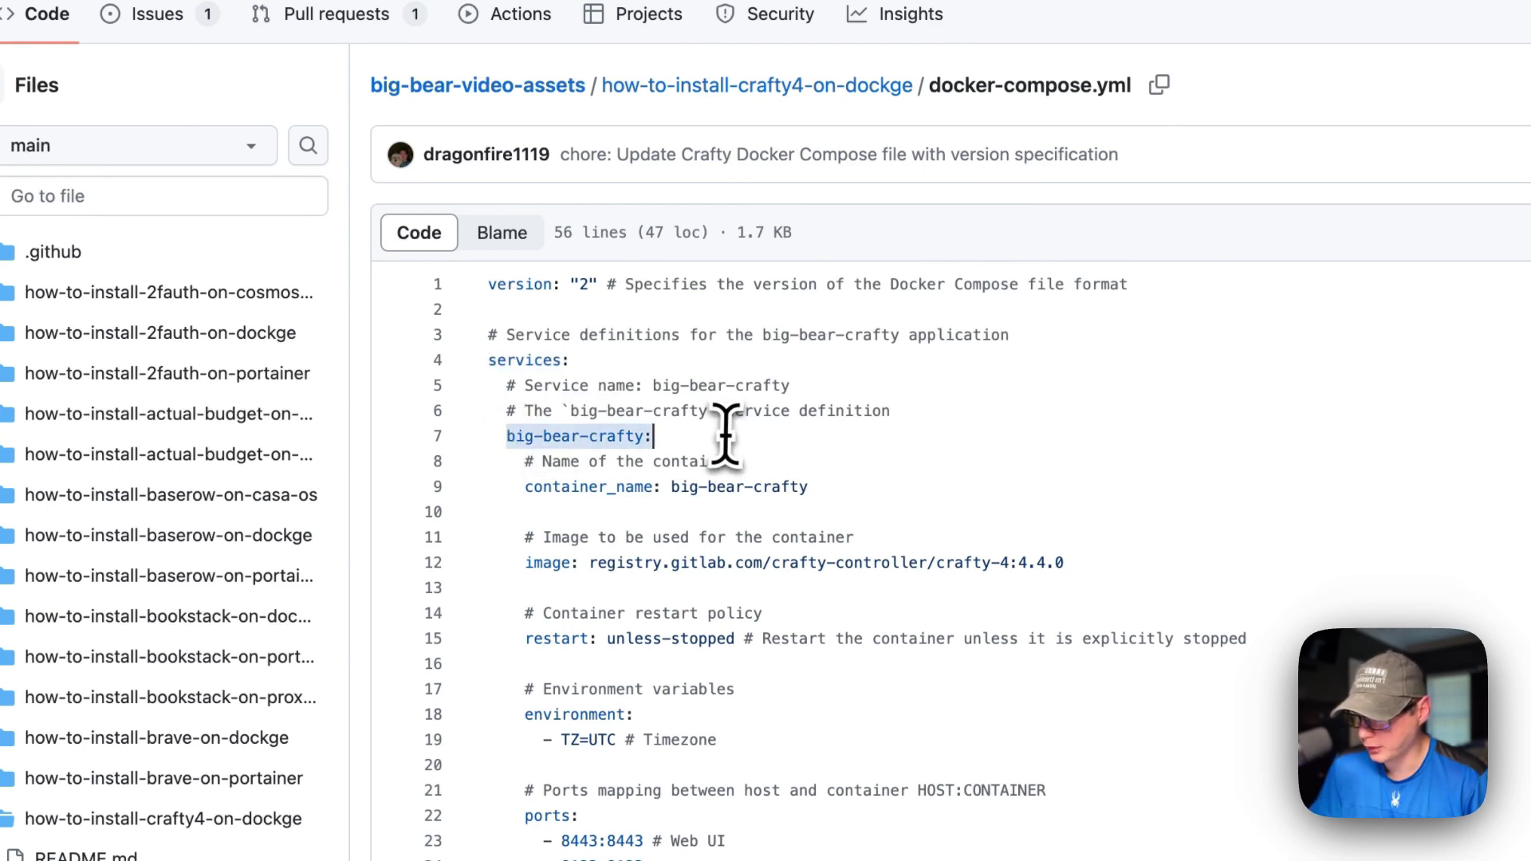
pyautogui.moveTo(526, 488); pyautogui.dragTo(894, 492)
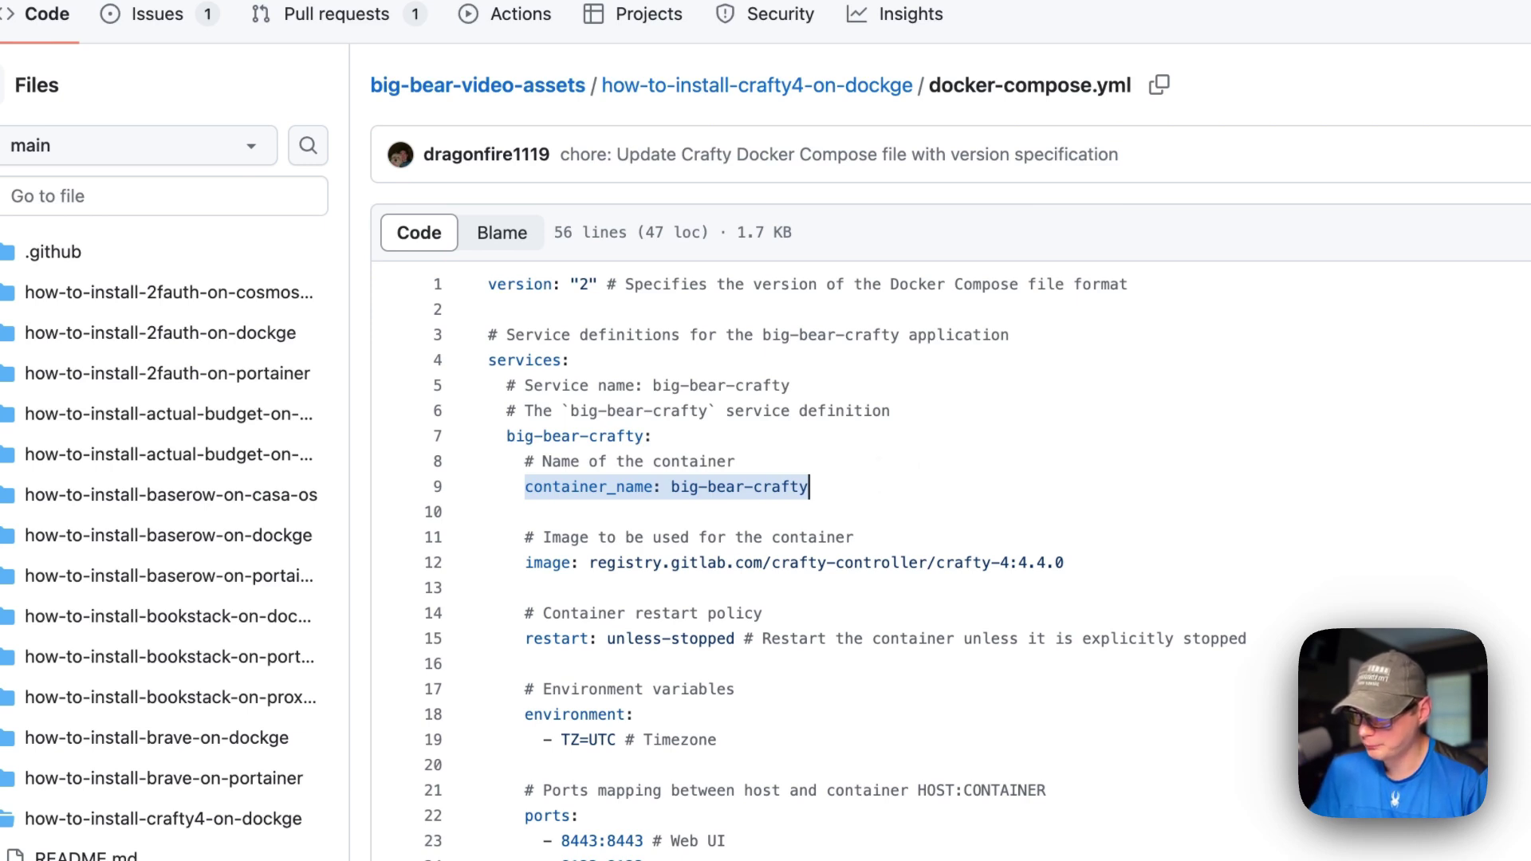
pyautogui.moveTo(525, 564); pyautogui.dragTo(1069, 563)
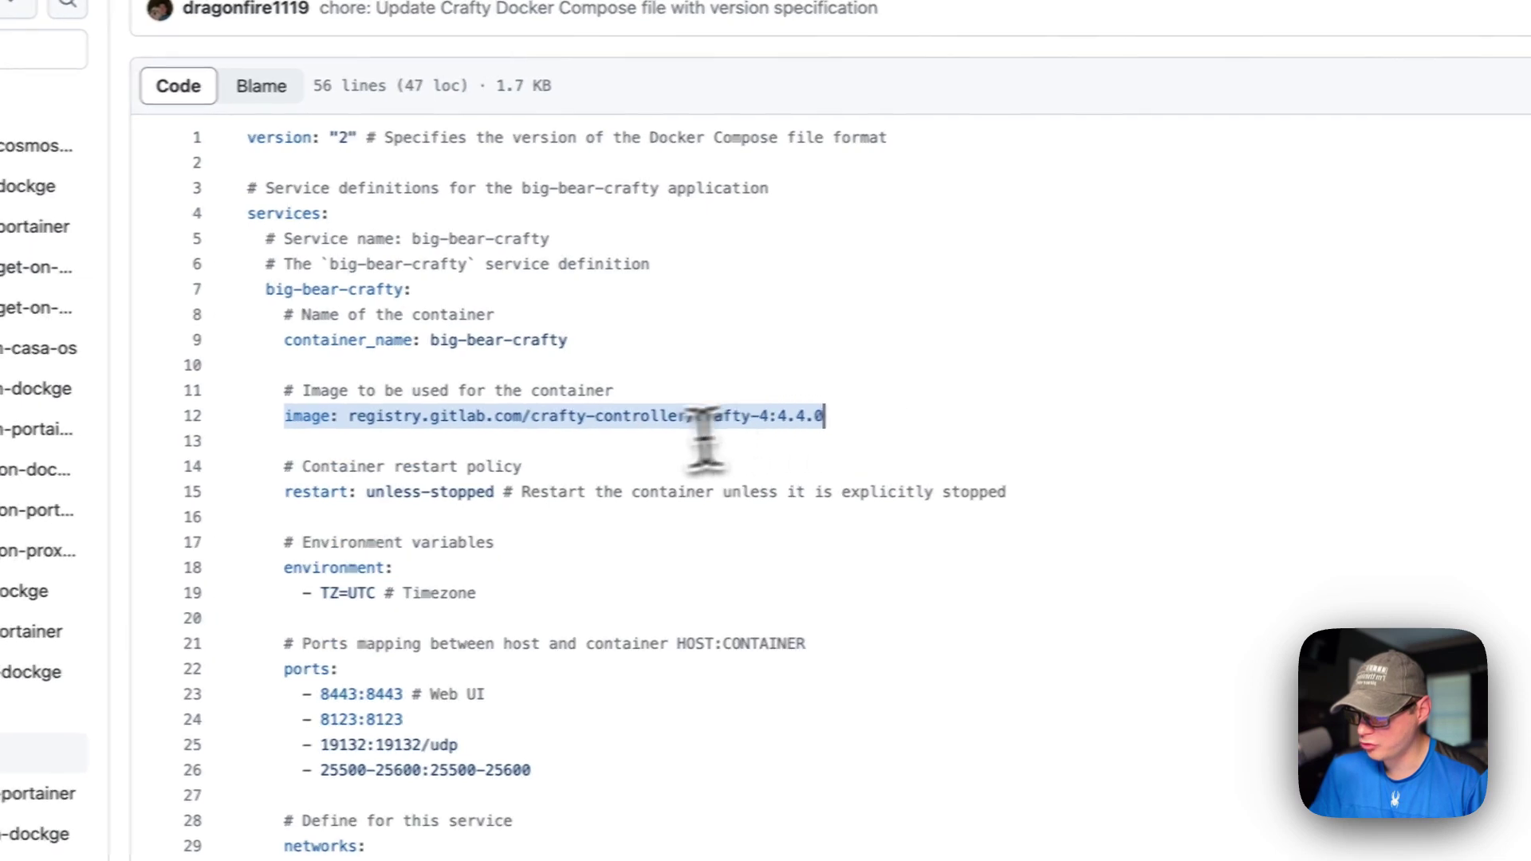
pyautogui.click(555, 423)
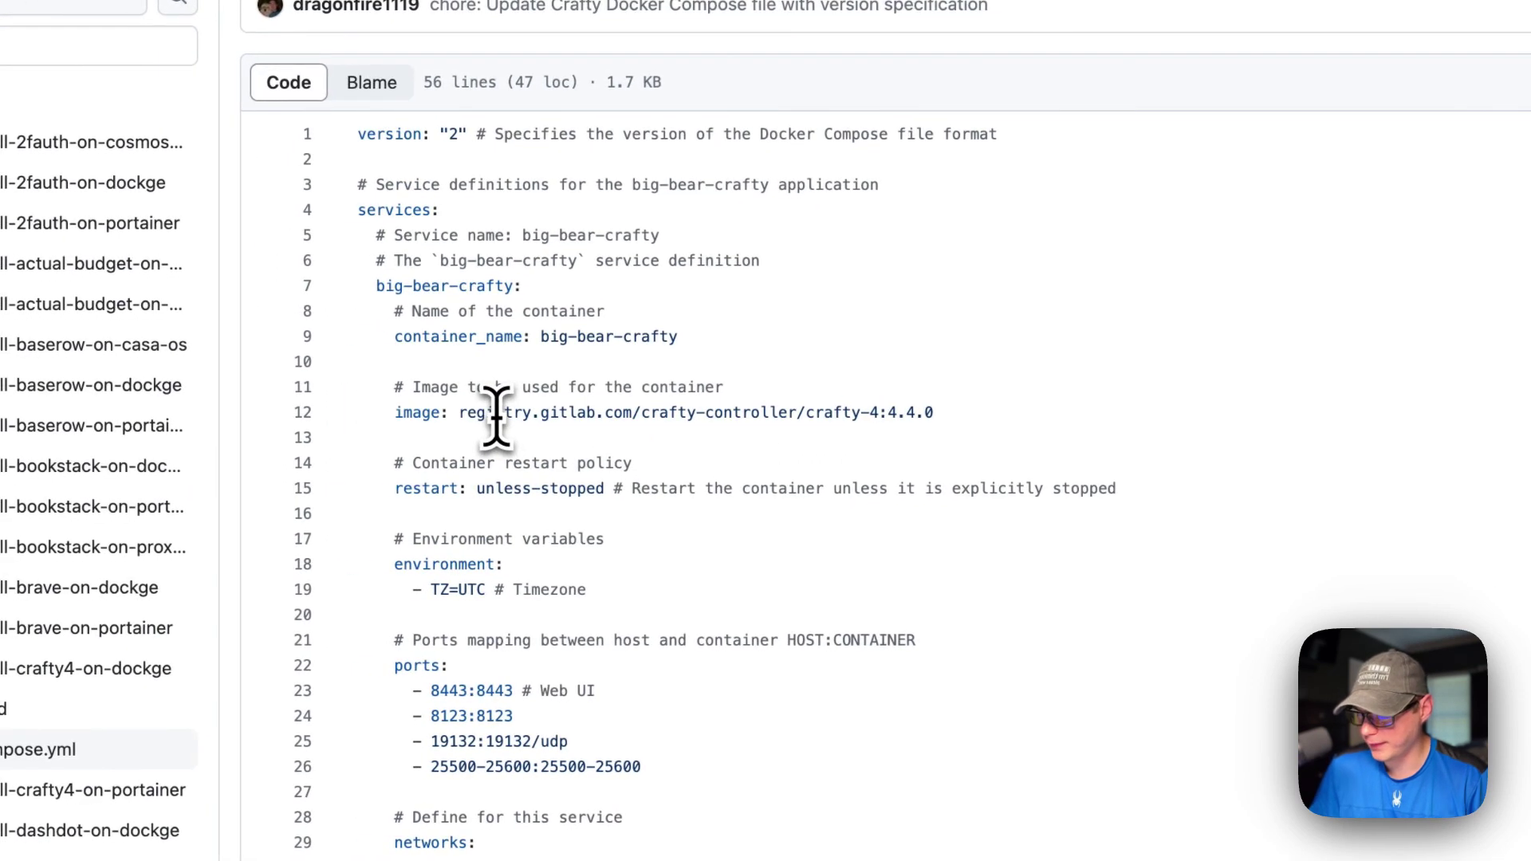
pyautogui.moveTo(462, 413); pyautogui.dragTo(1053, 414)
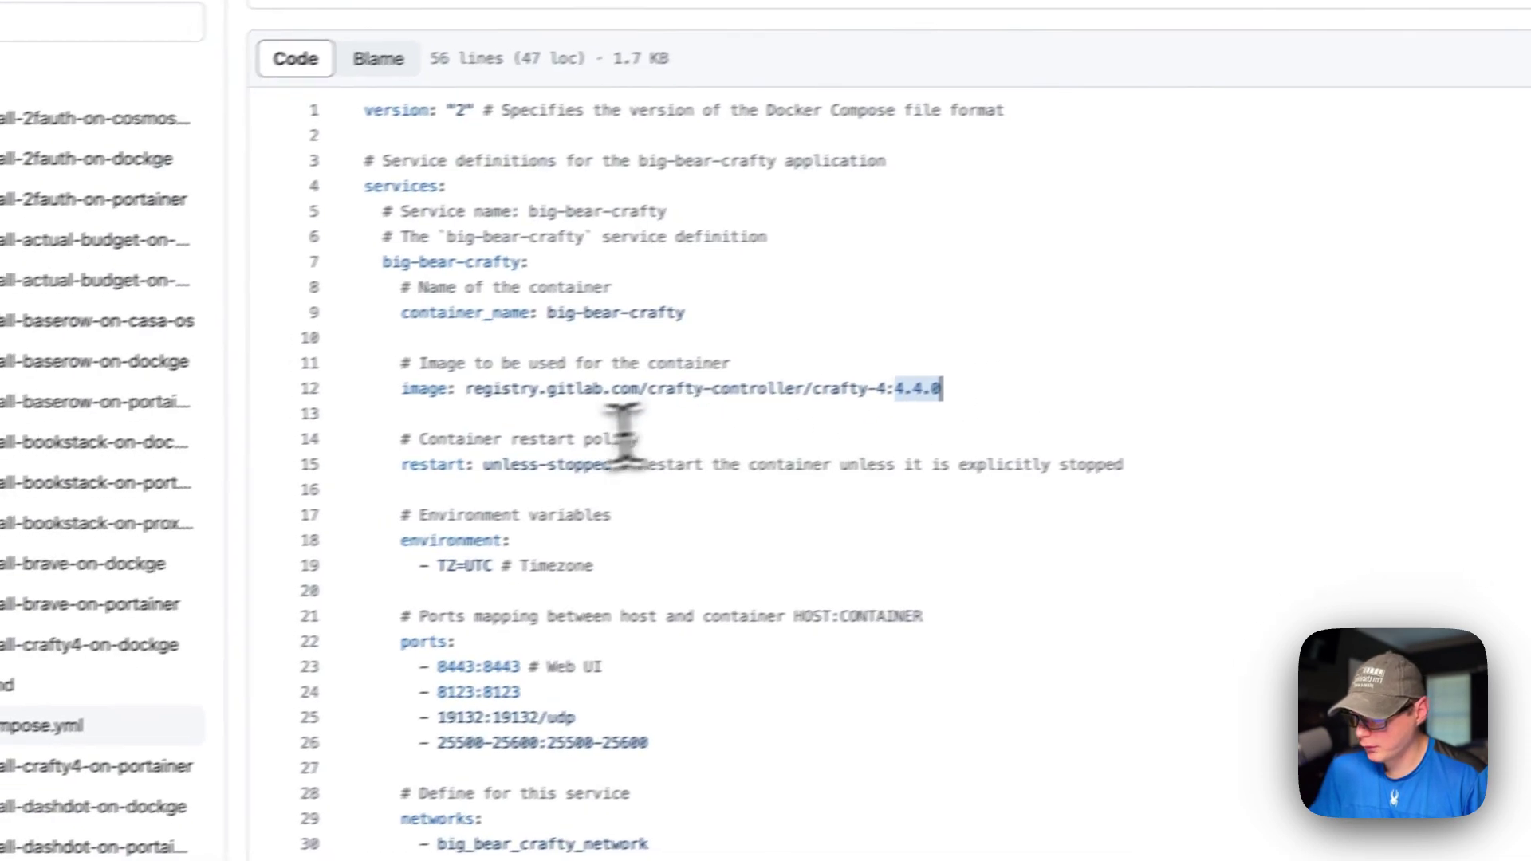
# - Examine the Crafty service's restart policy, timezone variable and host-to-container port mappings
pyautogui.moveTo(402, 439); pyautogui.dragTo(862, 474)
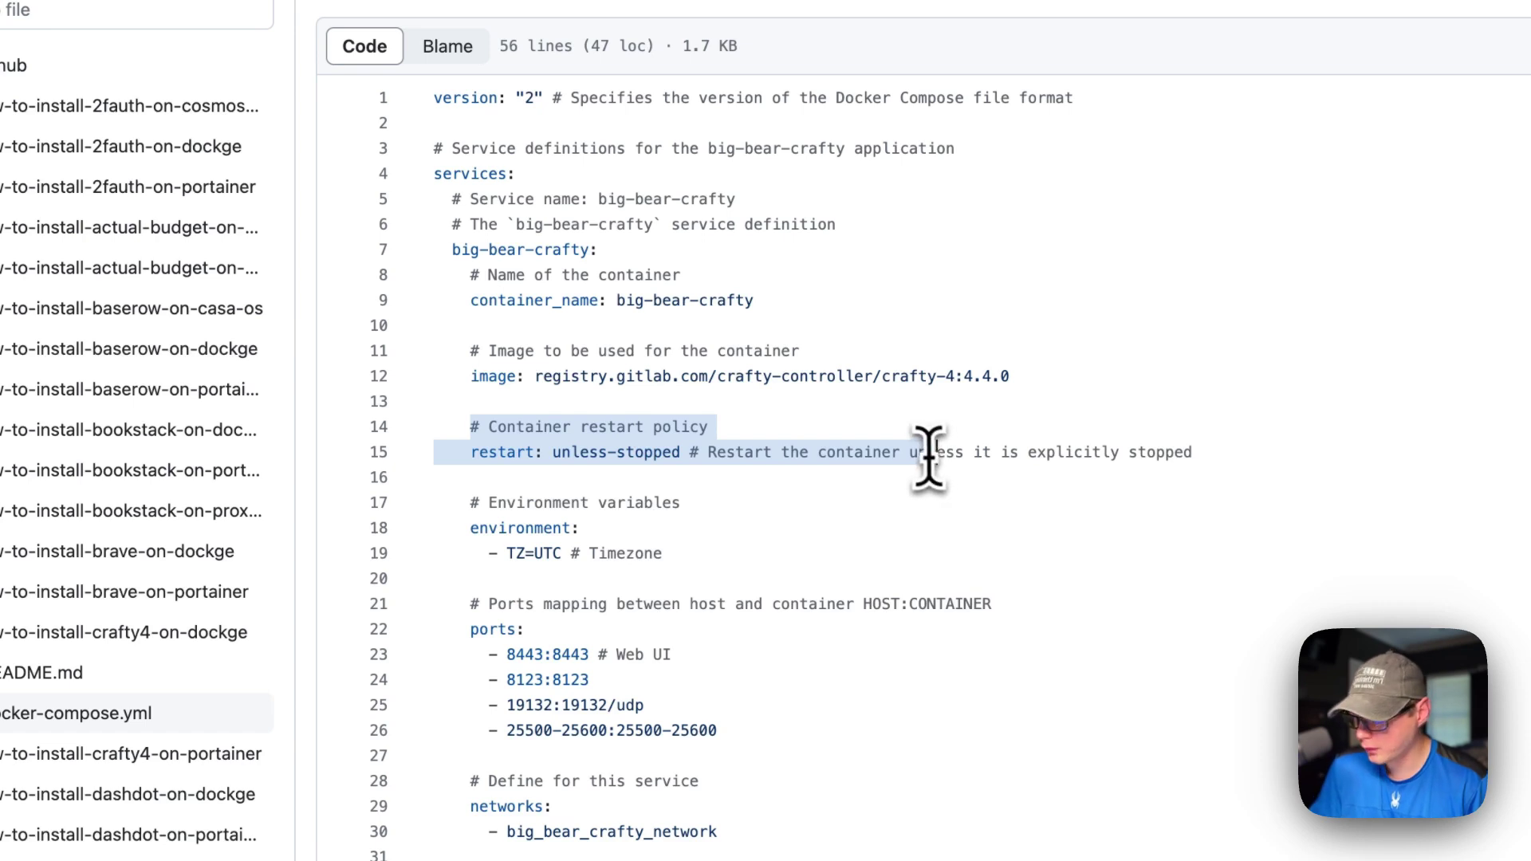
pyautogui.moveTo(469, 503); pyautogui.dragTo(696, 544)
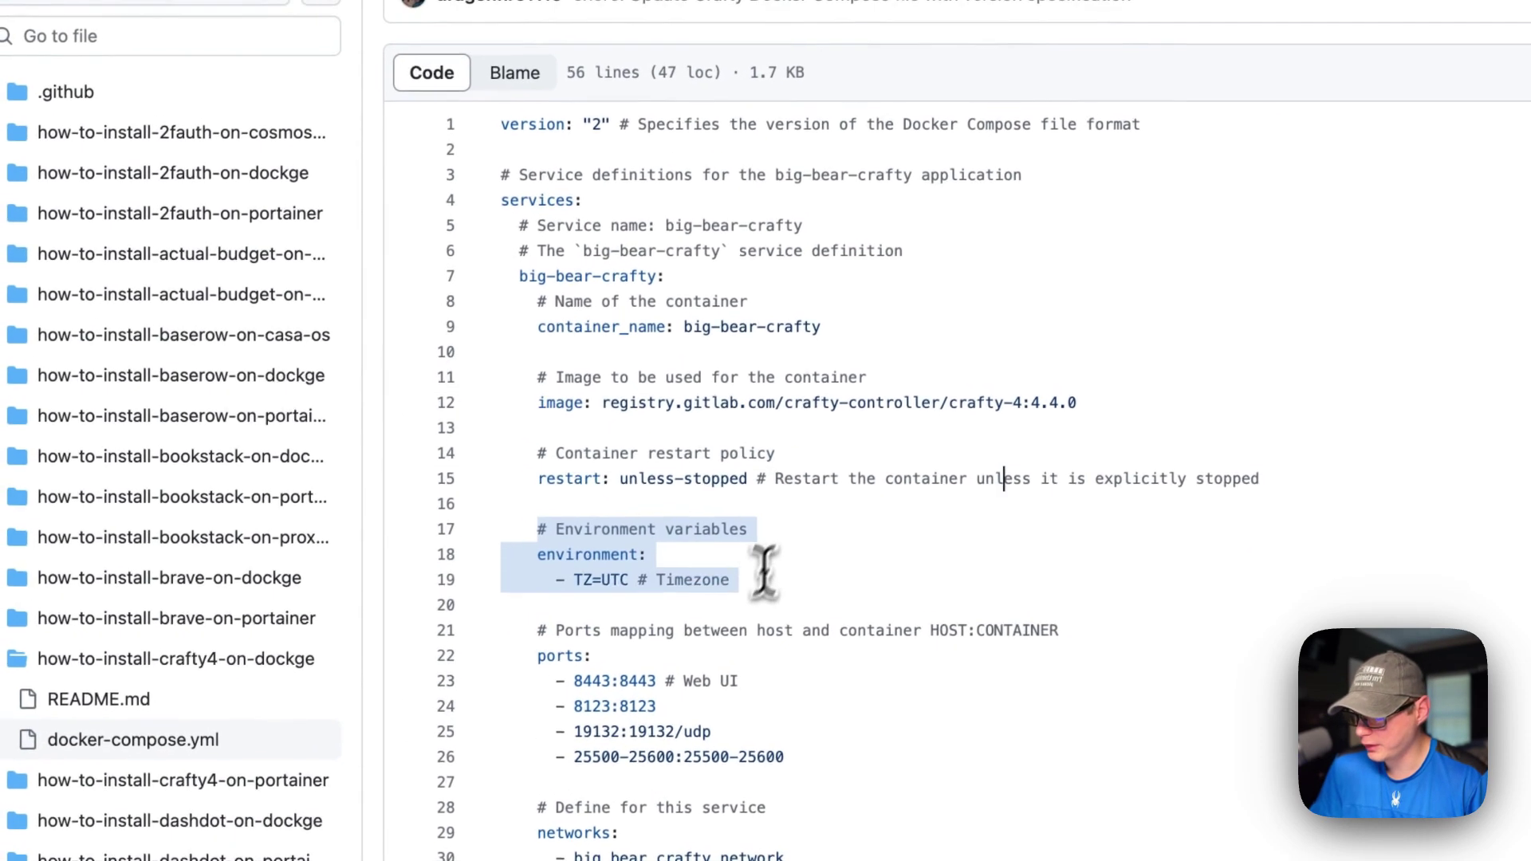
pyautogui.click(630, 594)
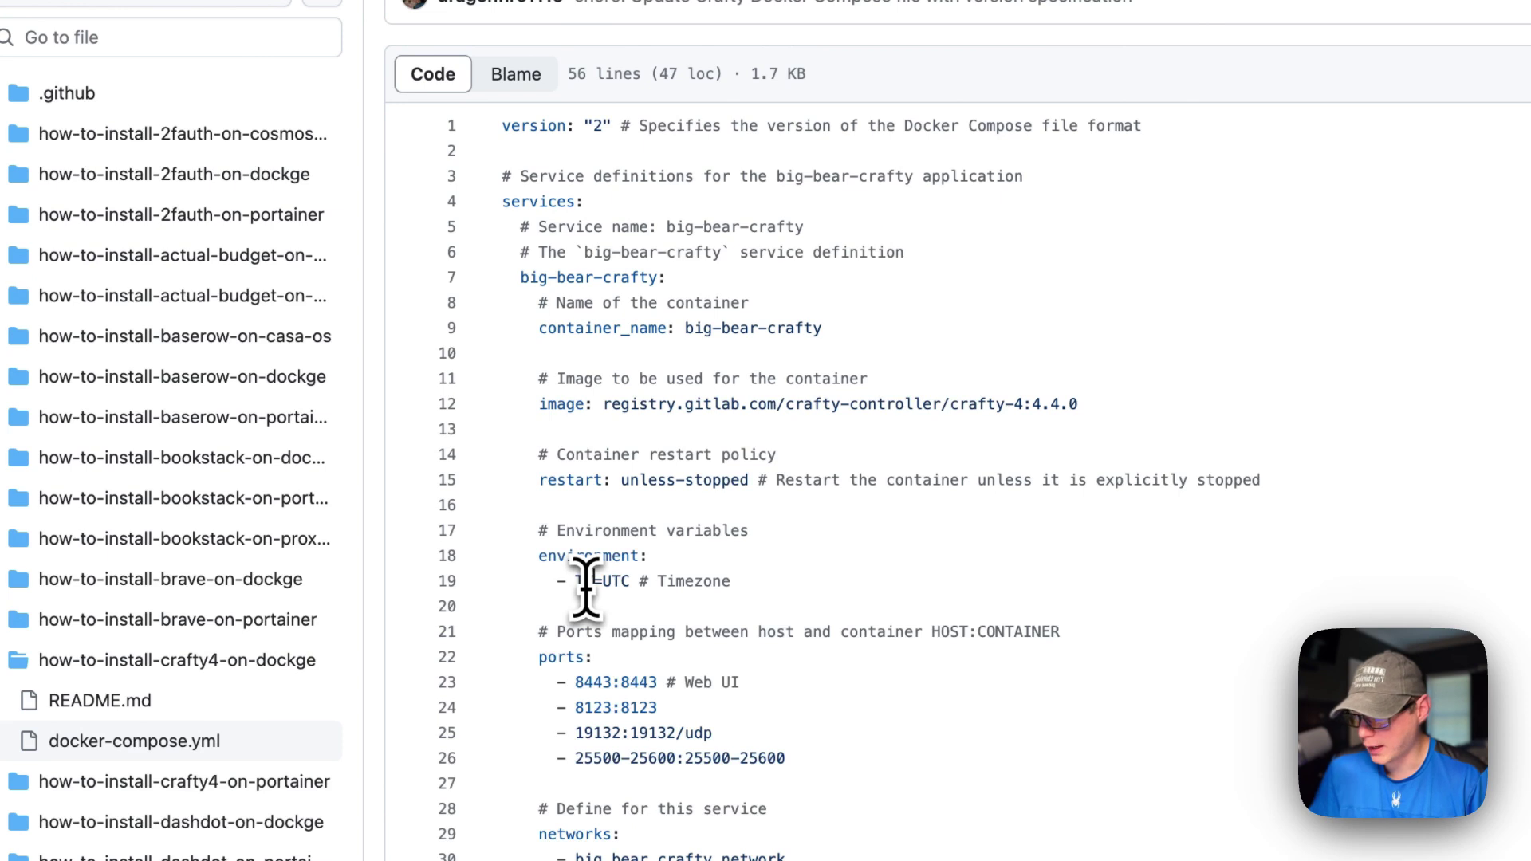
pyautogui.doubleClick(586, 583)
pyautogui.scroll(-5, 586, 588)
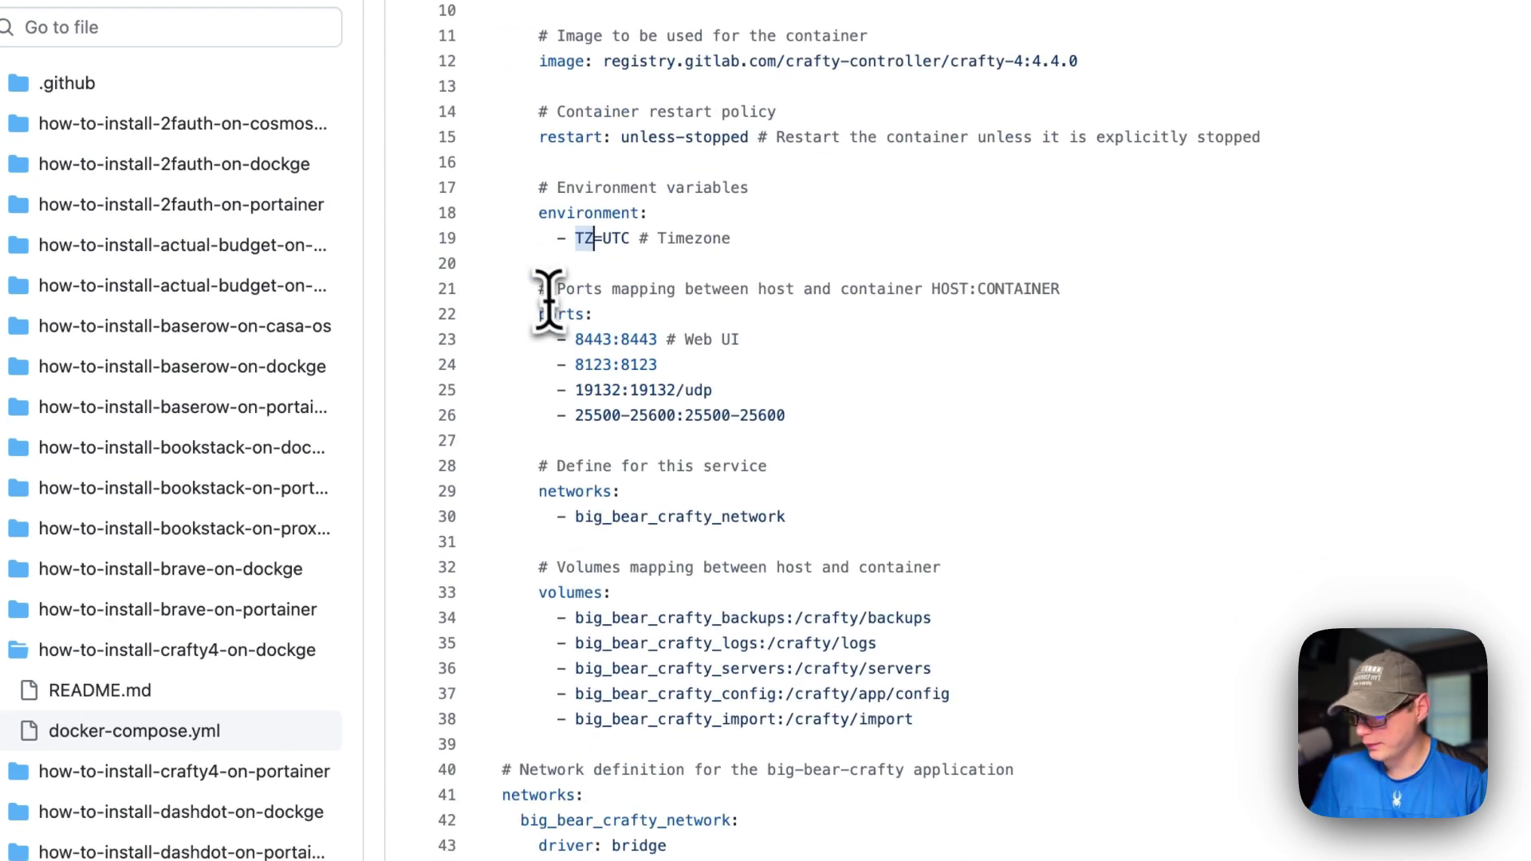
pyautogui.moveTo(539, 289); pyautogui.dragTo(824, 395)
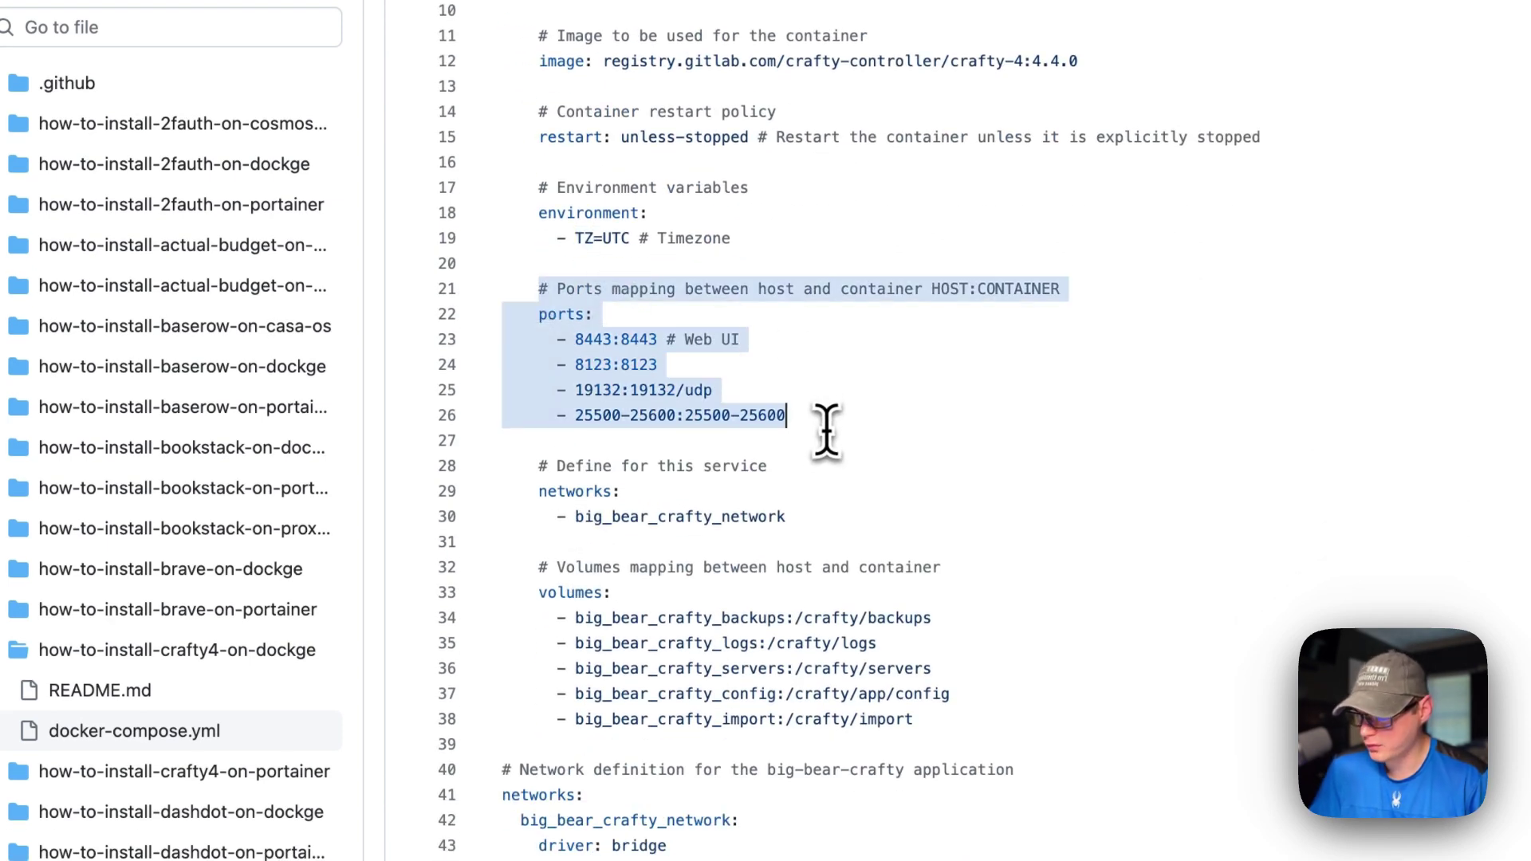
pyautogui.click(586, 339)
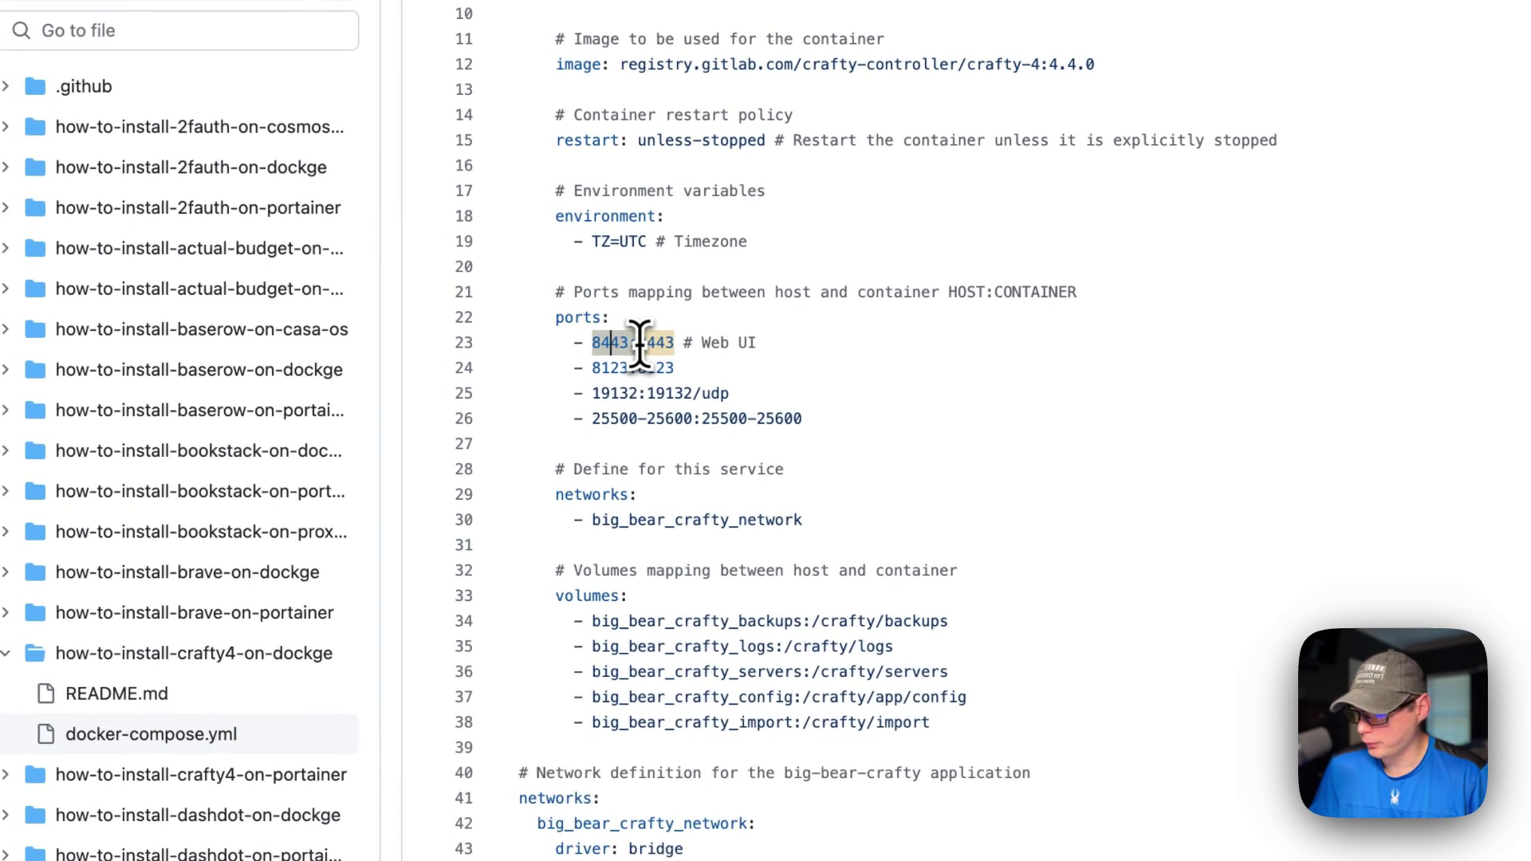
pyautogui.moveTo(639, 343); pyautogui.dragTo(694, 388)
pyautogui.click(722, 393)
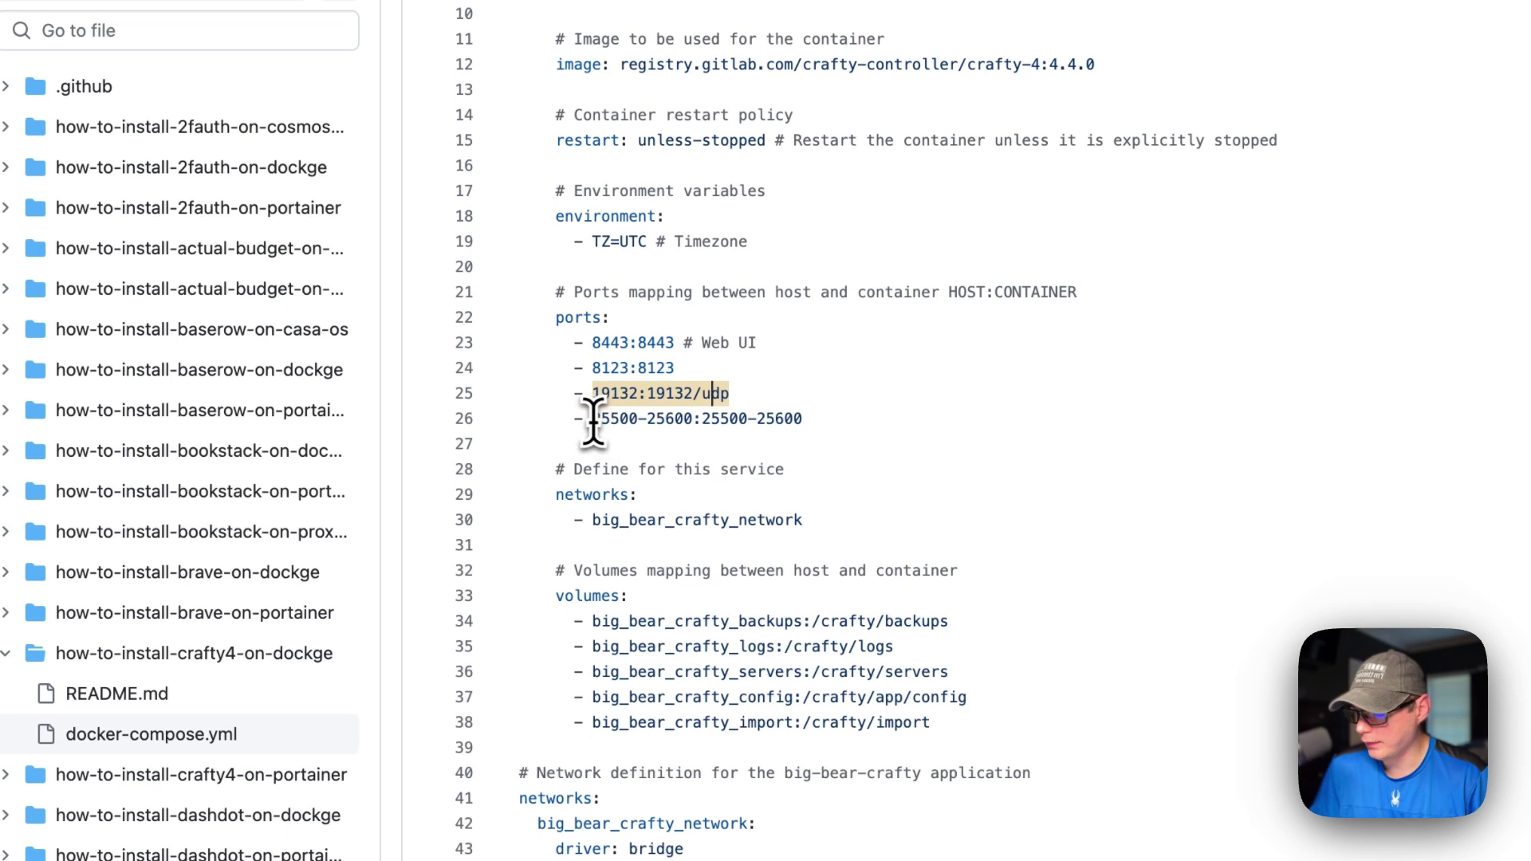
pyautogui.moveTo(593, 421); pyautogui.dragTo(798, 431)
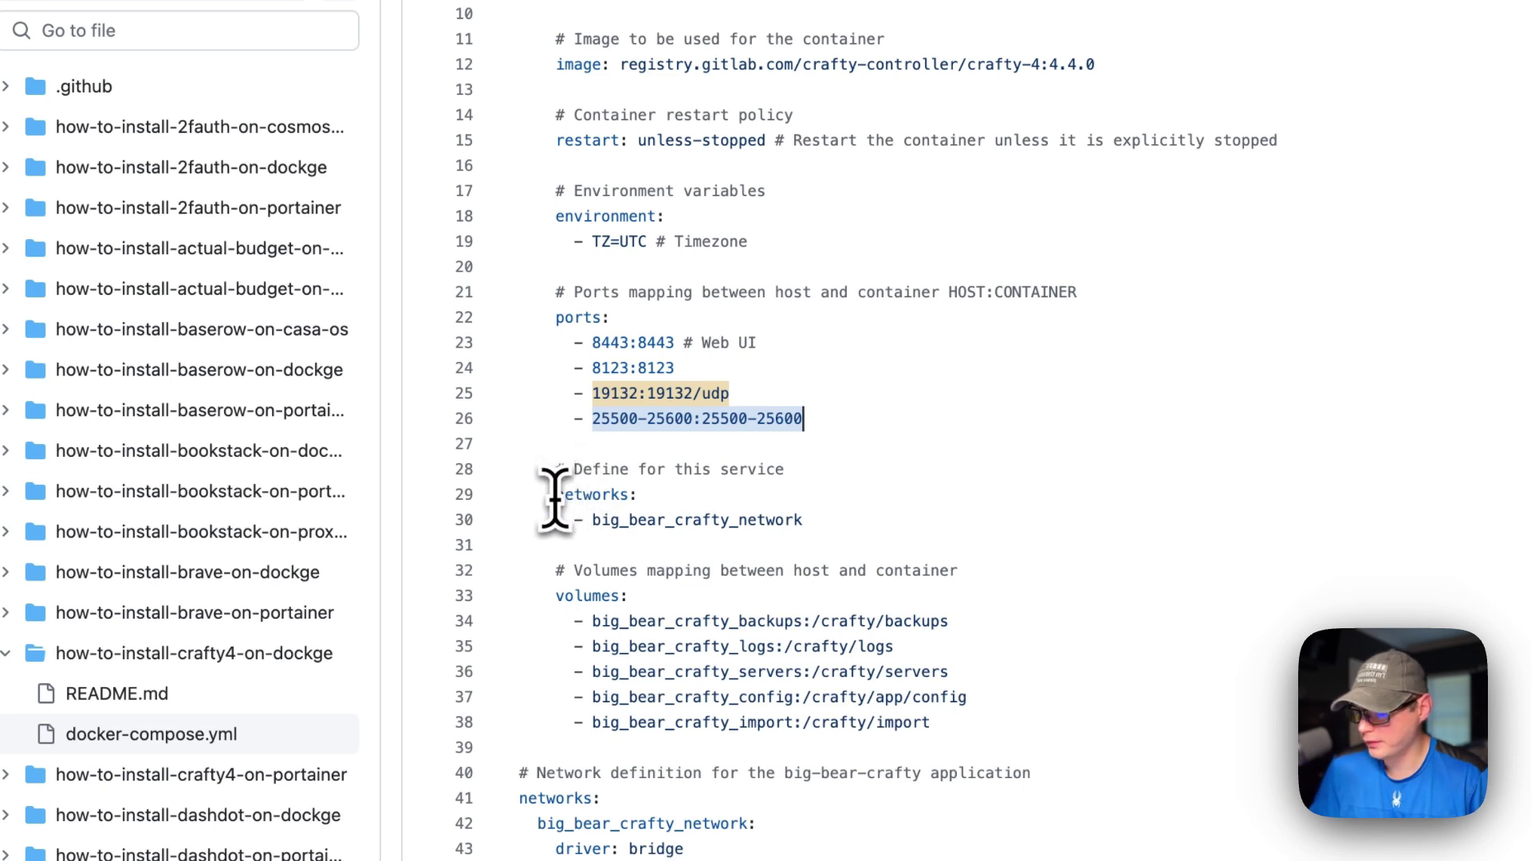
# - Examine the network and volume entries of the Crafty service and their matching definitions at the end of the compose file
pyautogui.moveTo(555, 496); pyautogui.dragTo(791, 520)
pyautogui.moveTo(736, 271); pyautogui.dragTo(747, 265)
pyautogui.moveTo(466, 541); pyautogui.dragTo(624, 594)
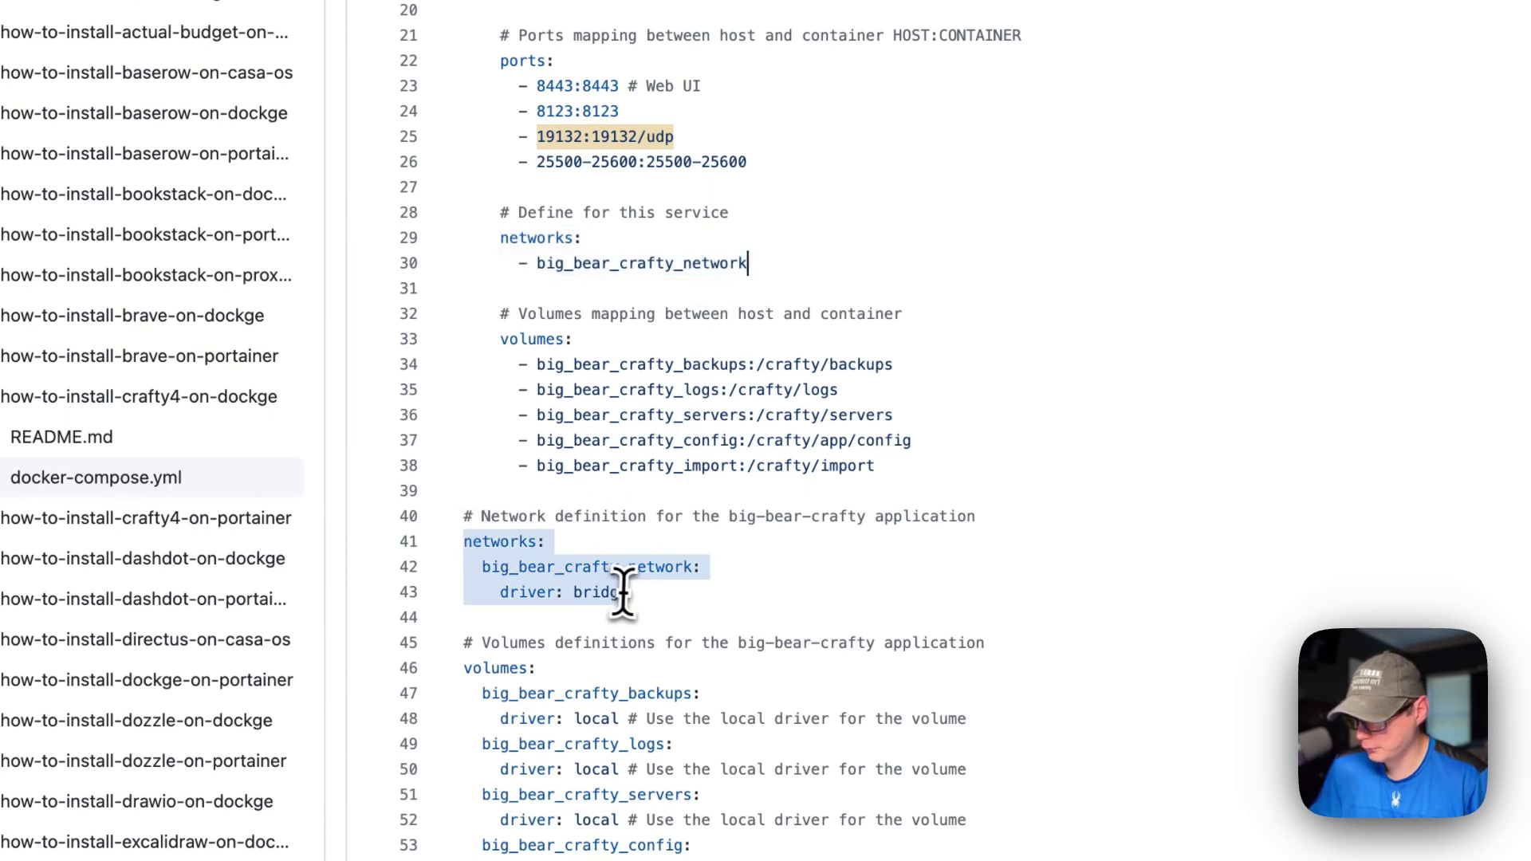
pyautogui.moveTo(500, 314); pyautogui.dragTo(883, 438)
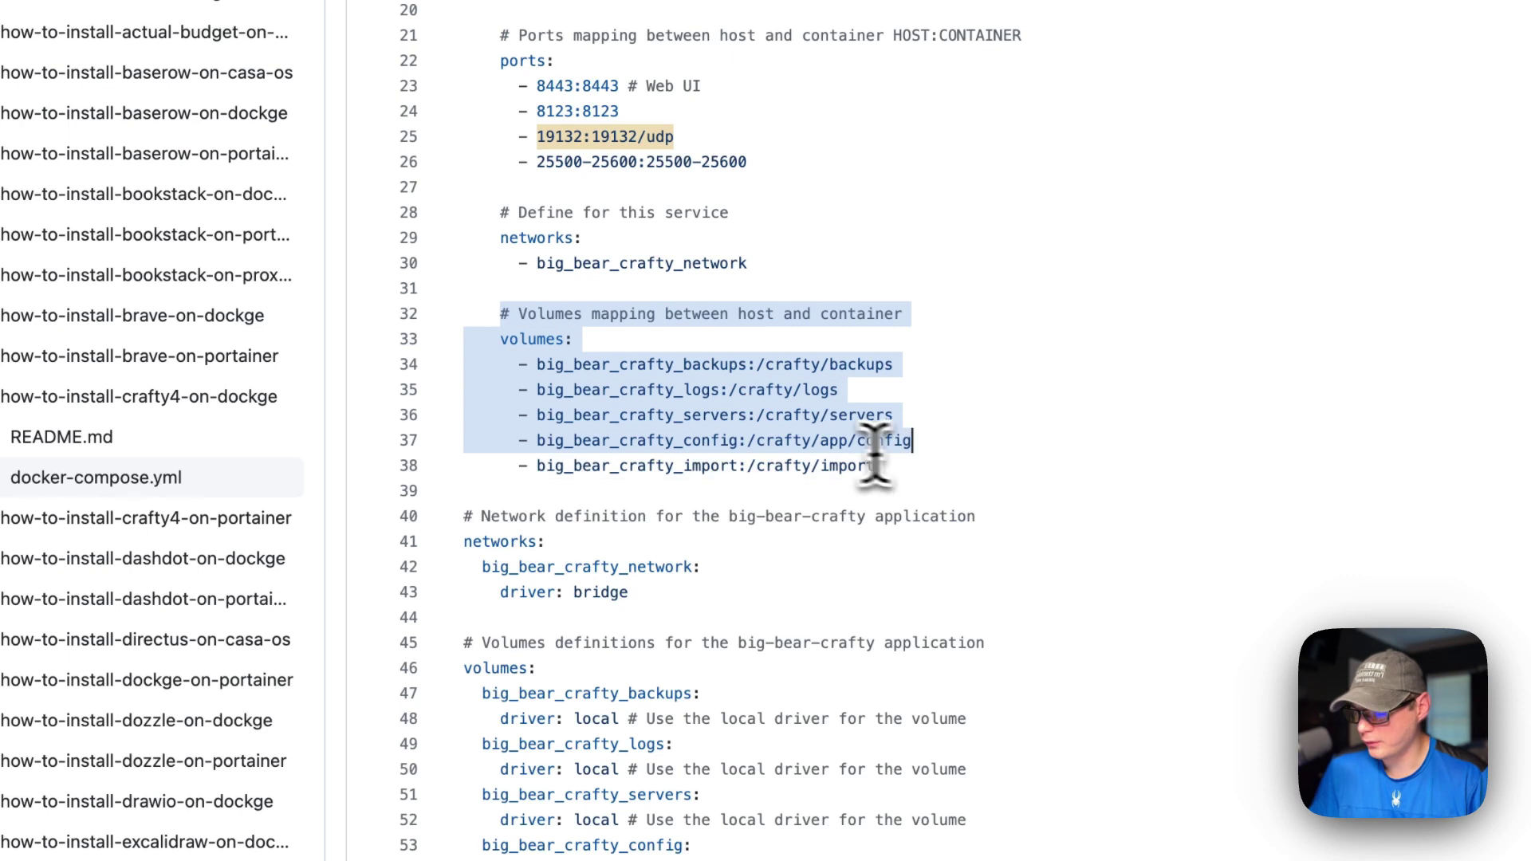
pyautogui.click(638, 365)
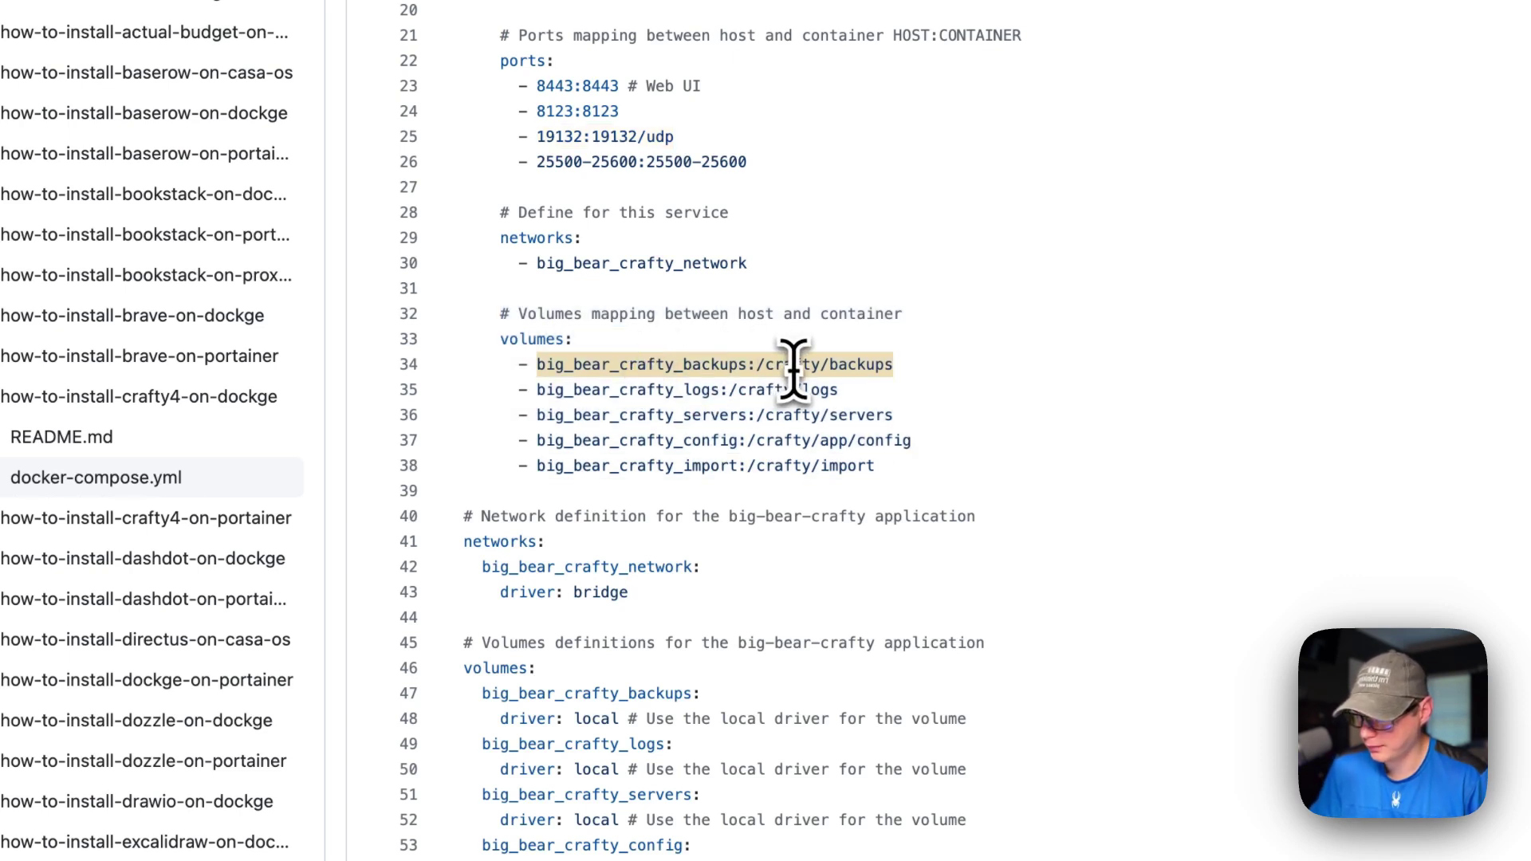
pyautogui.doubleClick(618, 365)
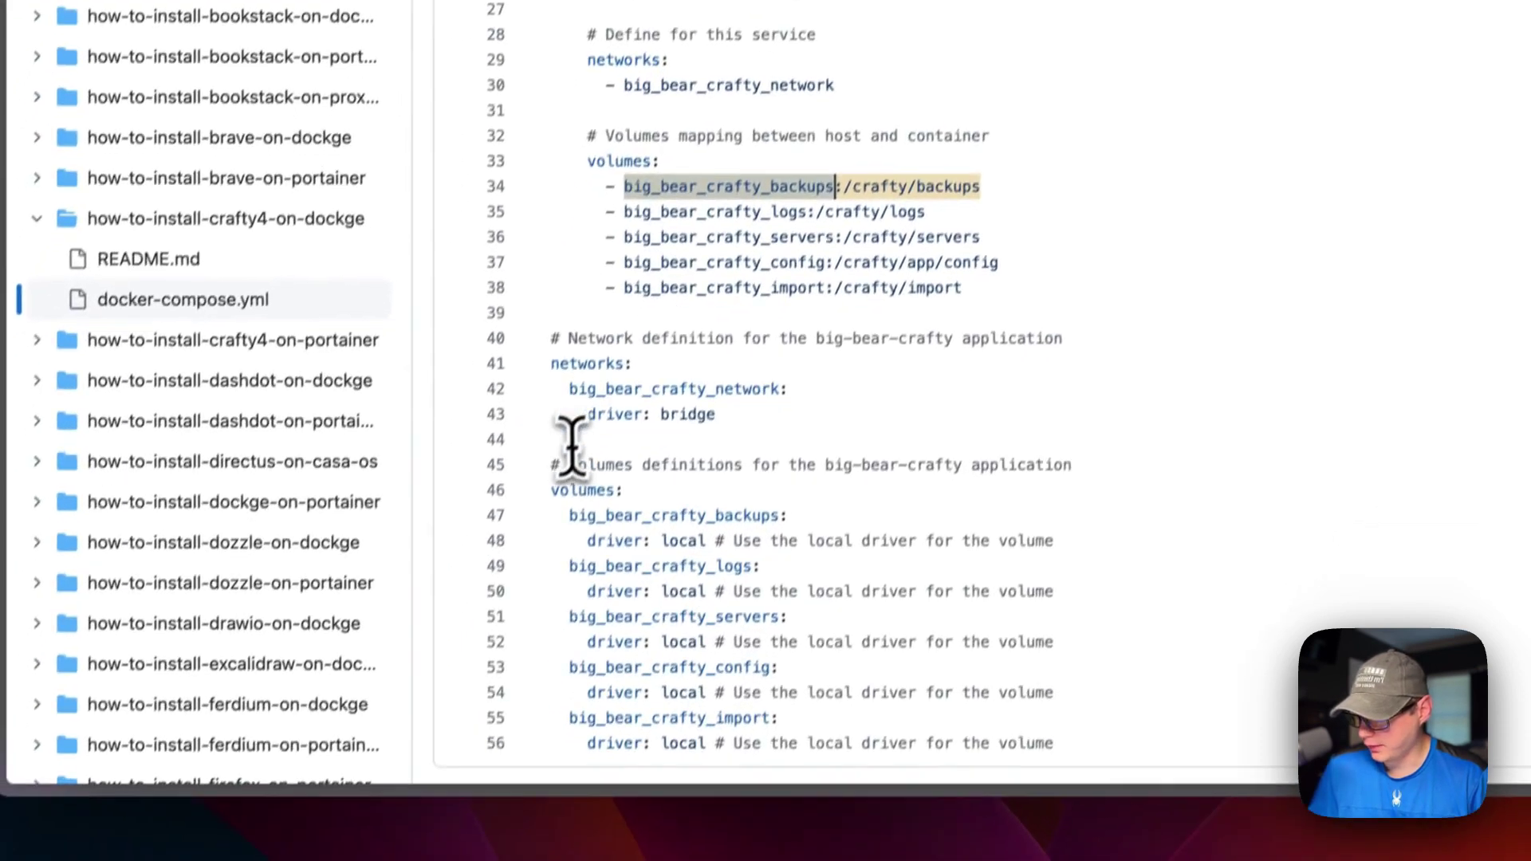
pyautogui.moveTo(563, 465); pyautogui.dragTo(720, 694)
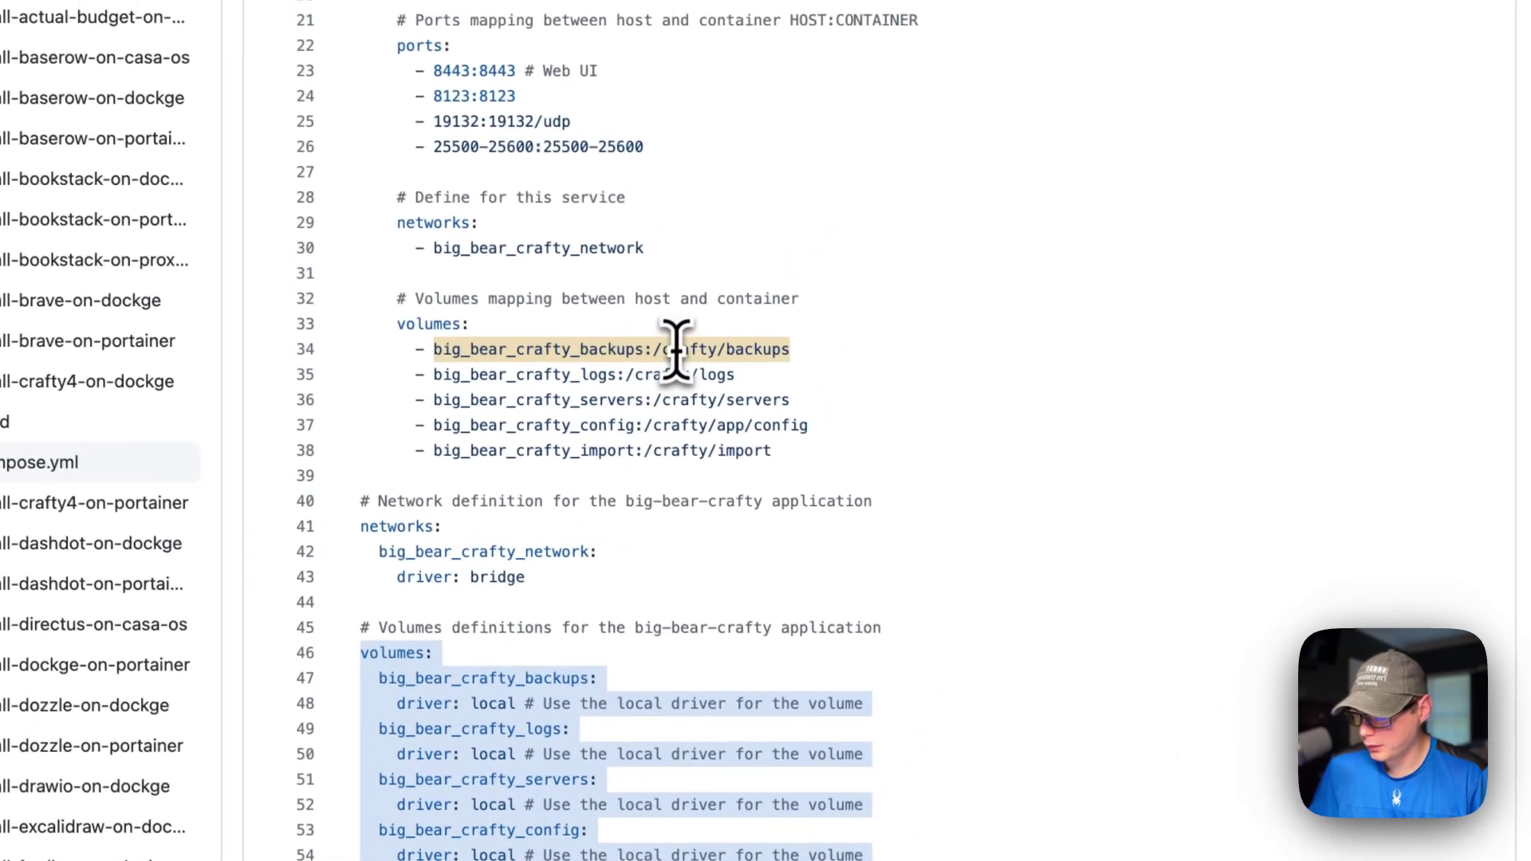
pyautogui.moveTo(654, 351); pyautogui.dragTo(798, 351)
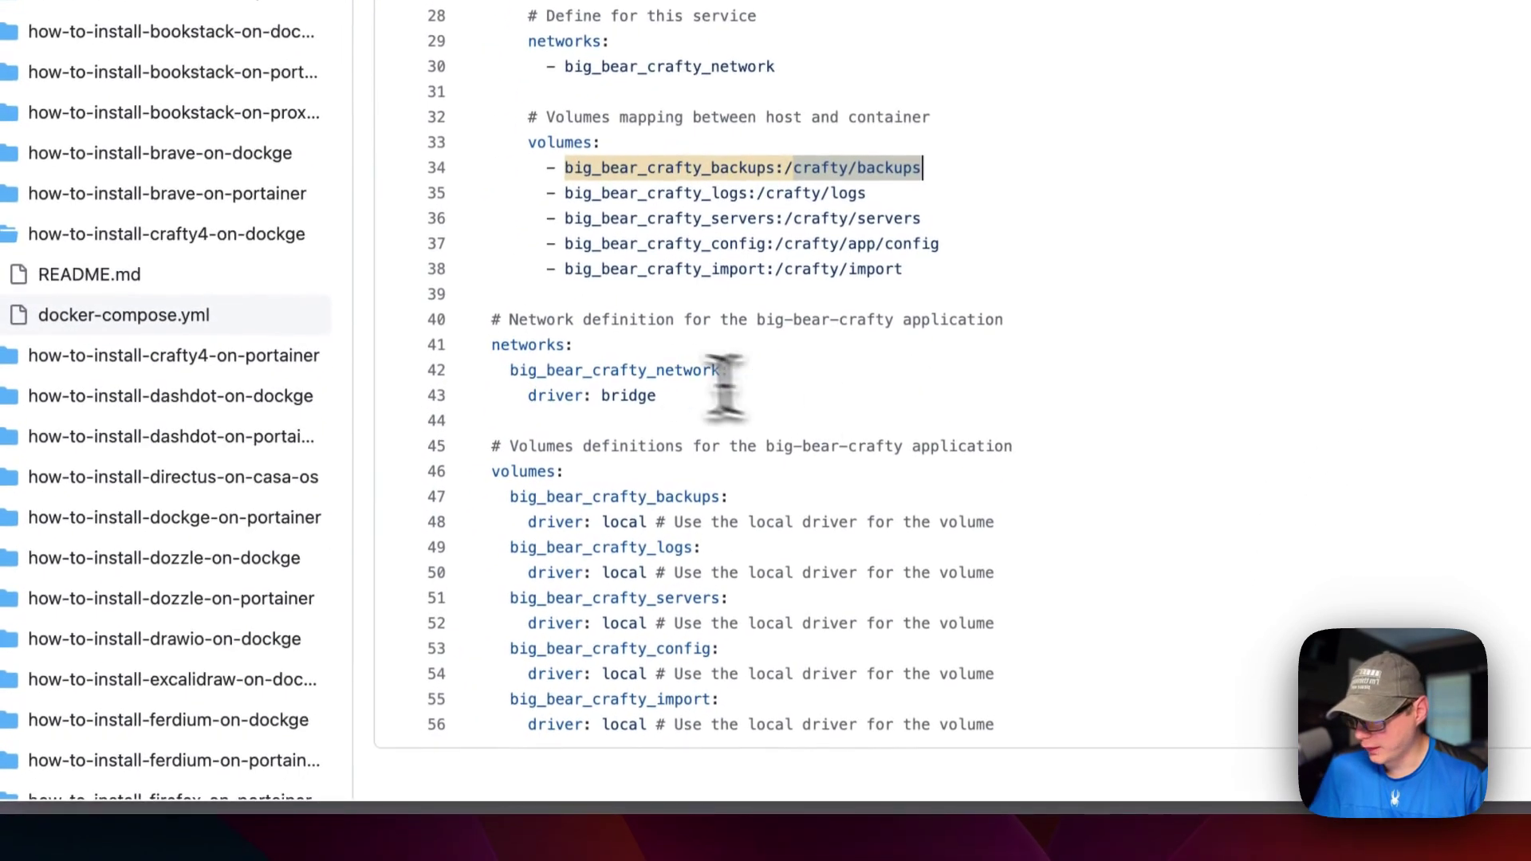
pyautogui.moveTo(513, 311); pyautogui.dragTo(709, 377)
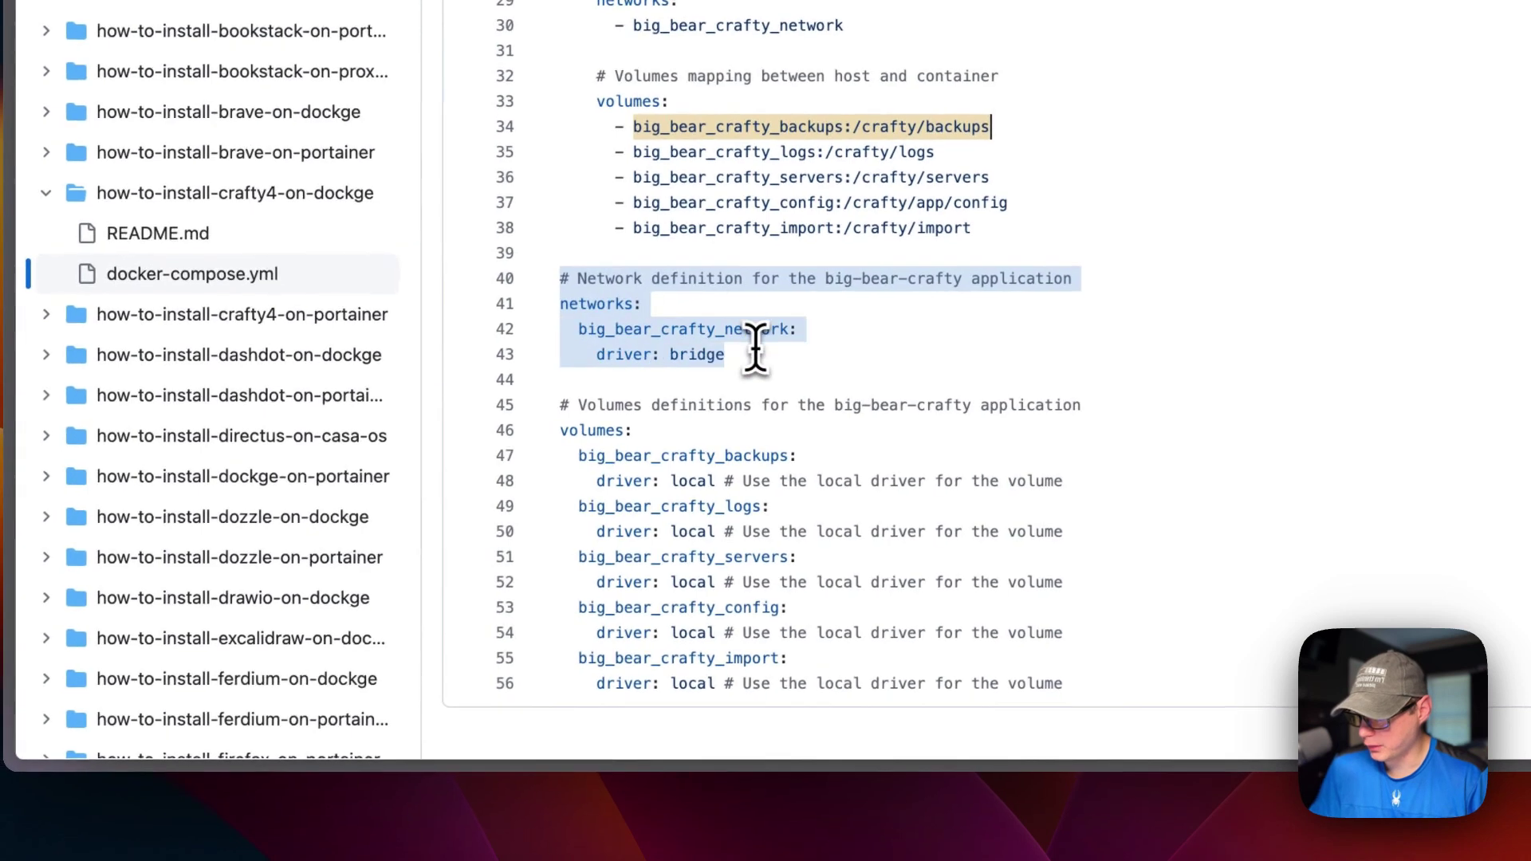
pyautogui.moveTo(561, 404); pyautogui.dragTo(756, 686)
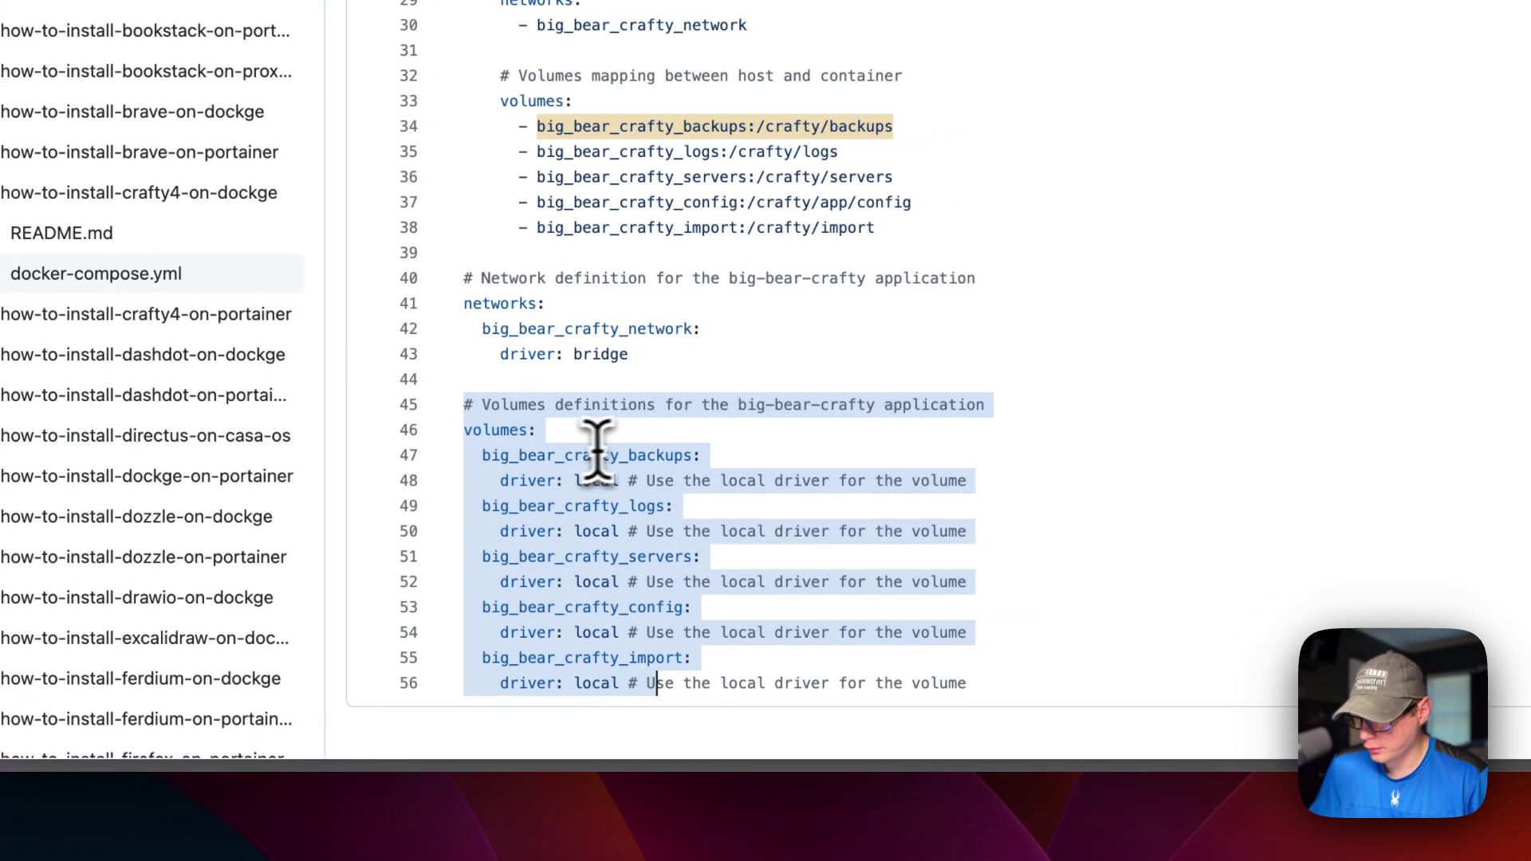
# - Copy the complete raw contents of docker-compose.yml
pyautogui.scroll(10, 666, 414)
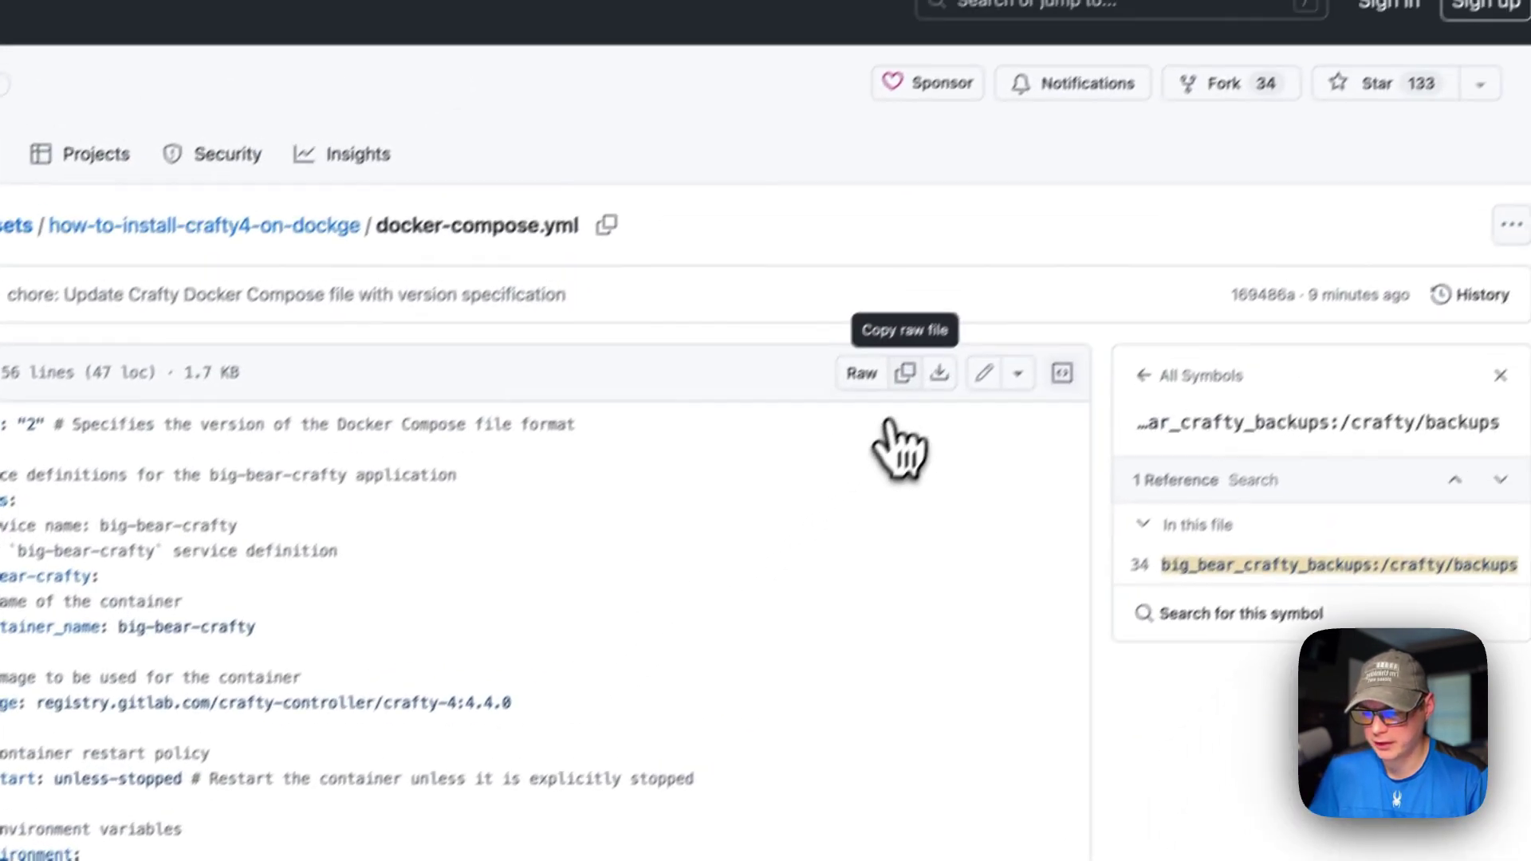
pyautogui.click(872, 422)
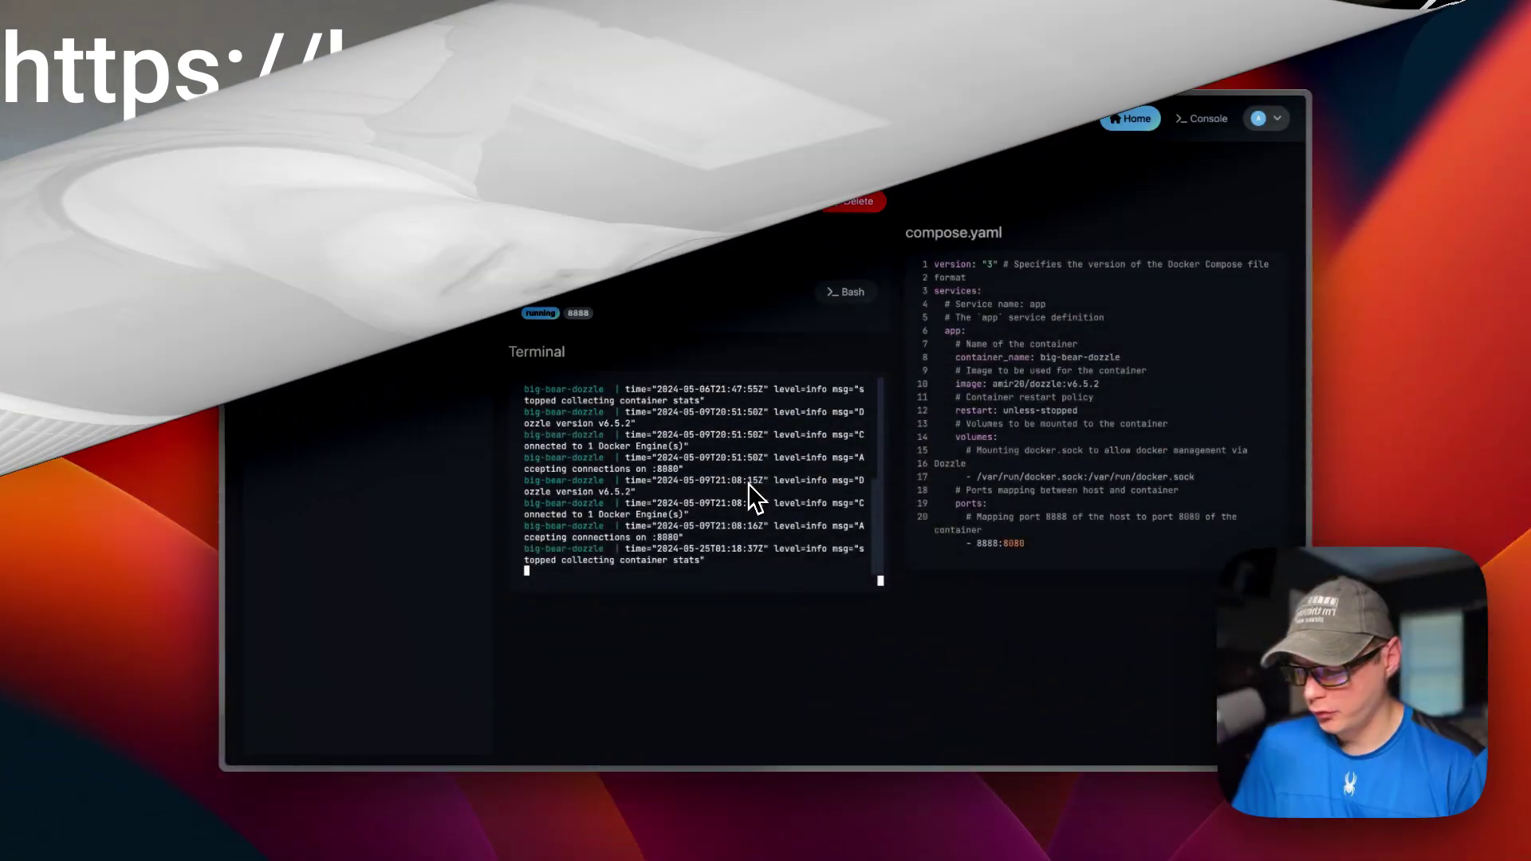
# - In Dockge, start a new compose stack named crafty and replace the default compose code with the copied Crafty file
pyautogui.click(273, 162)
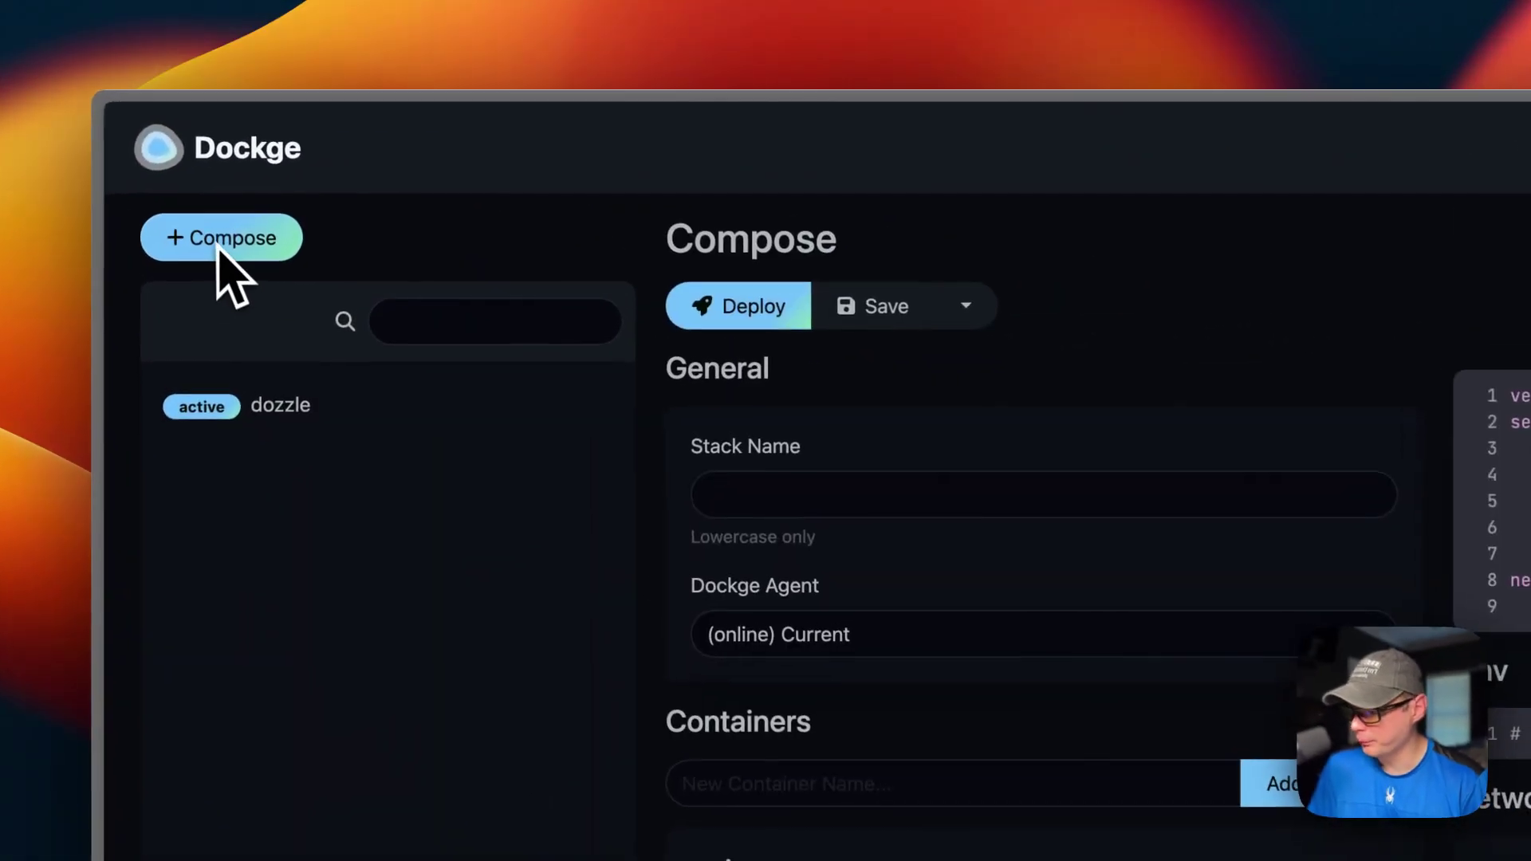
pyautogui.click(777, 497)
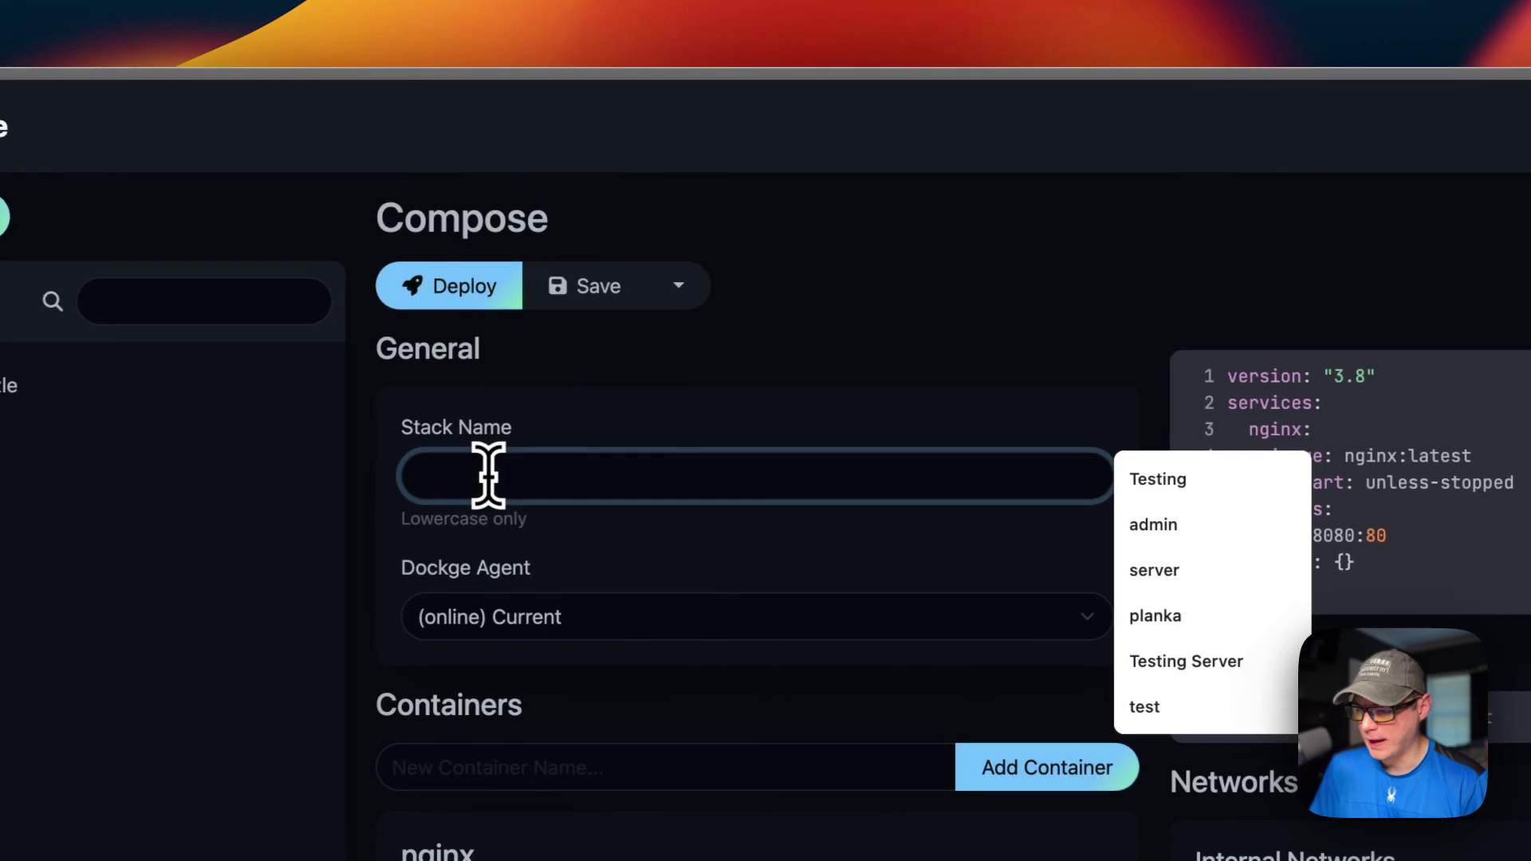
pyautogui.write('crafty')
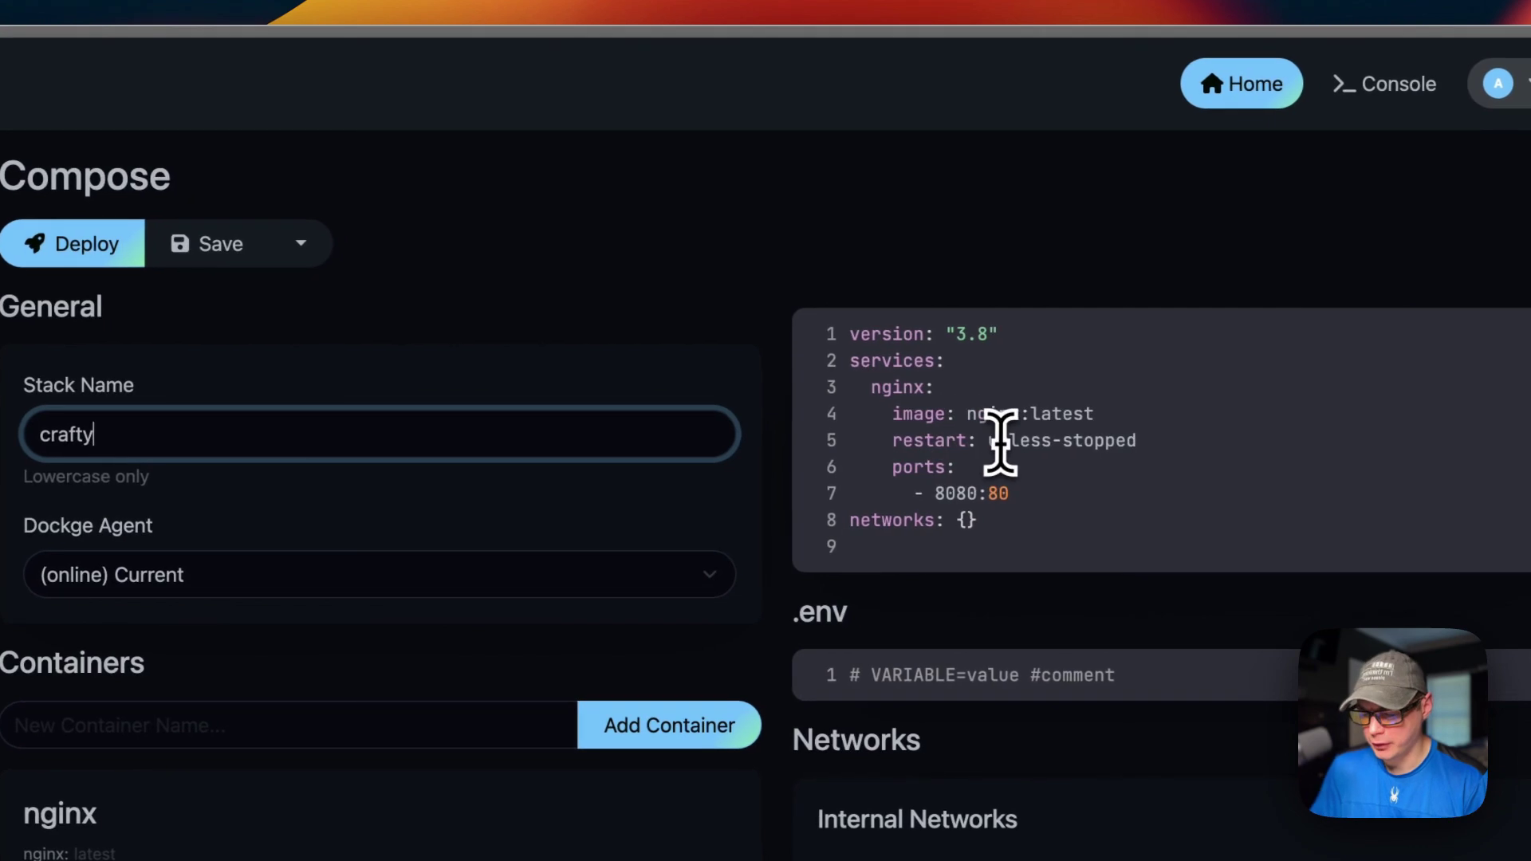
pyautogui.press('super+a')
pyautogui.press('super+v')
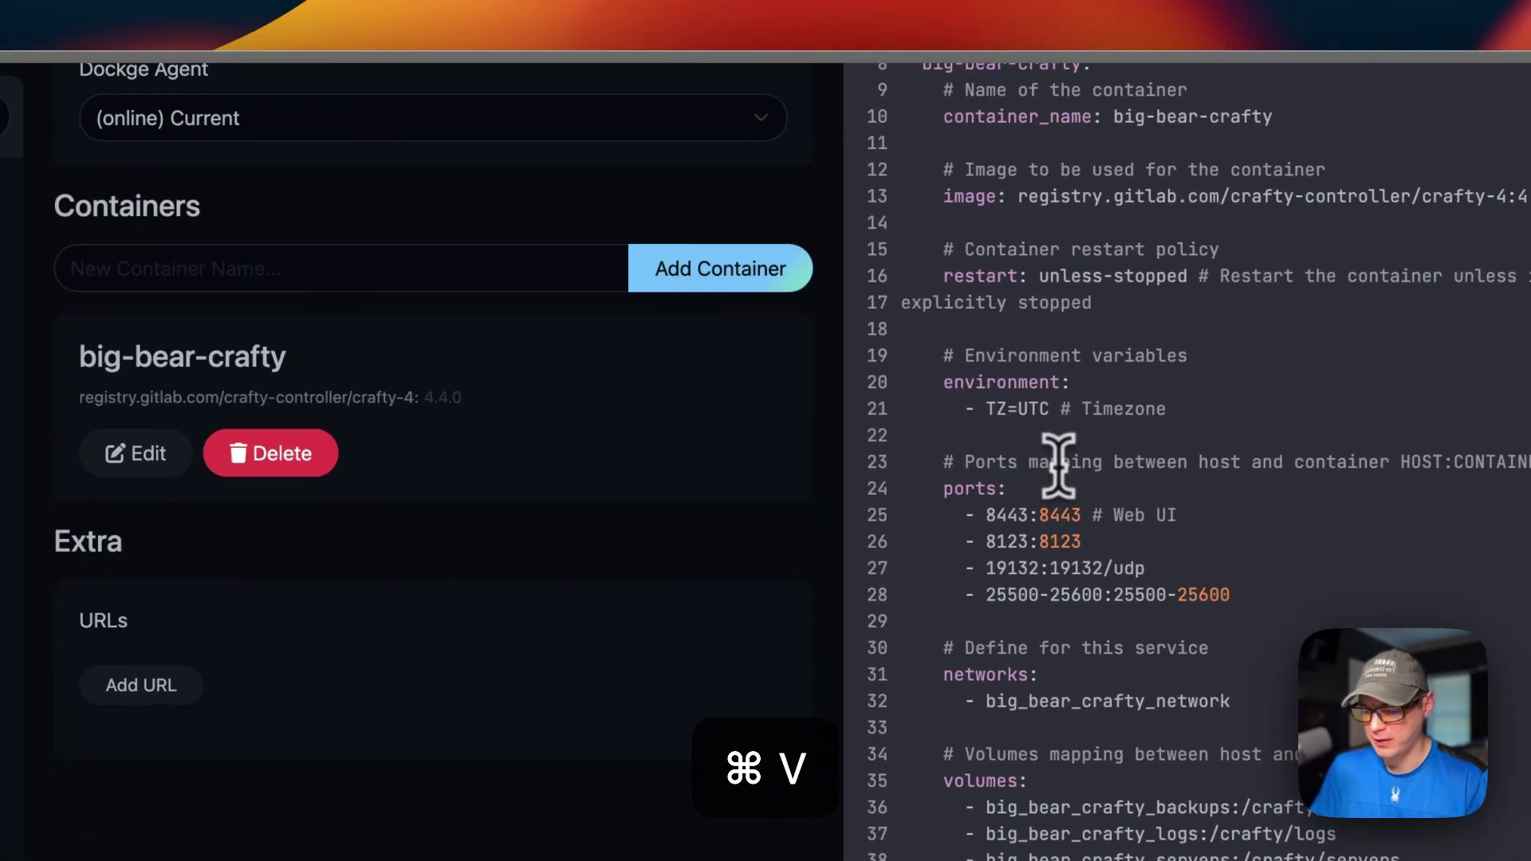
pyautogui.scroll(6, 1064, 455)
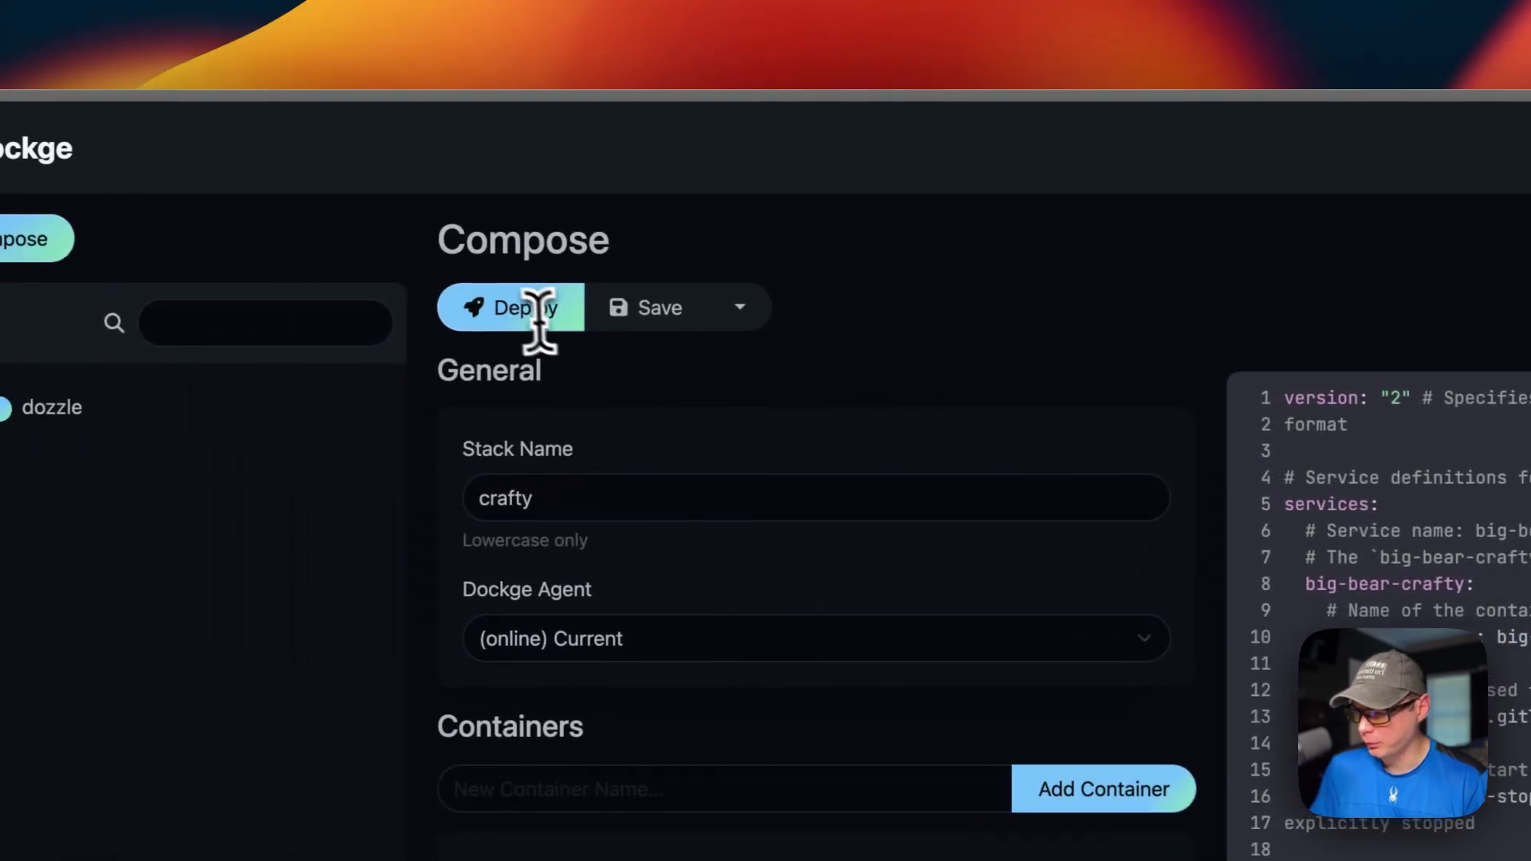
pyautogui.click(740, 307)
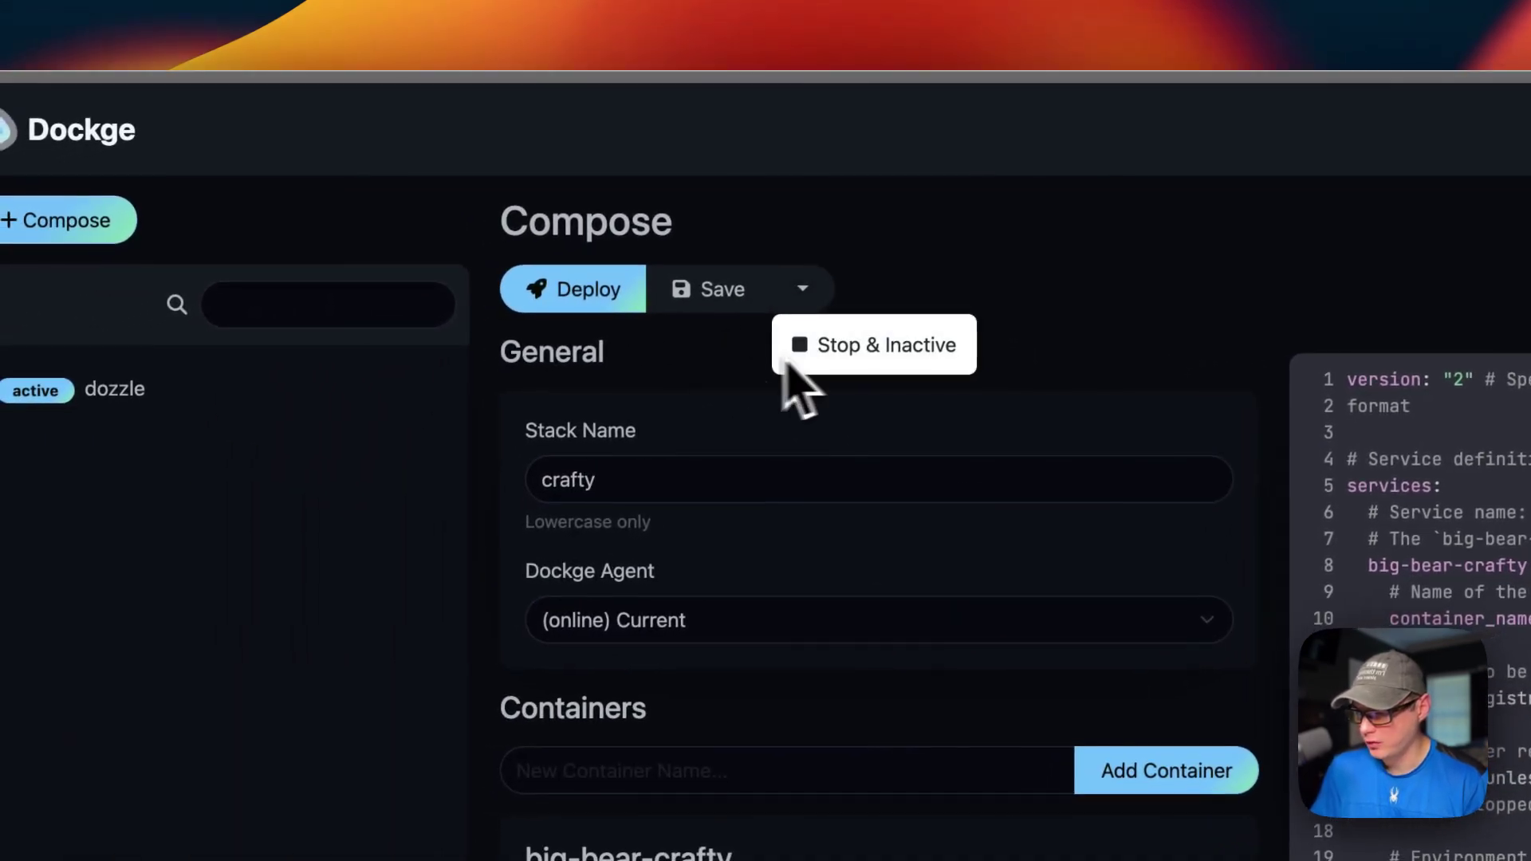
# - Deploy the crafty stack
pyautogui.click(649, 357)
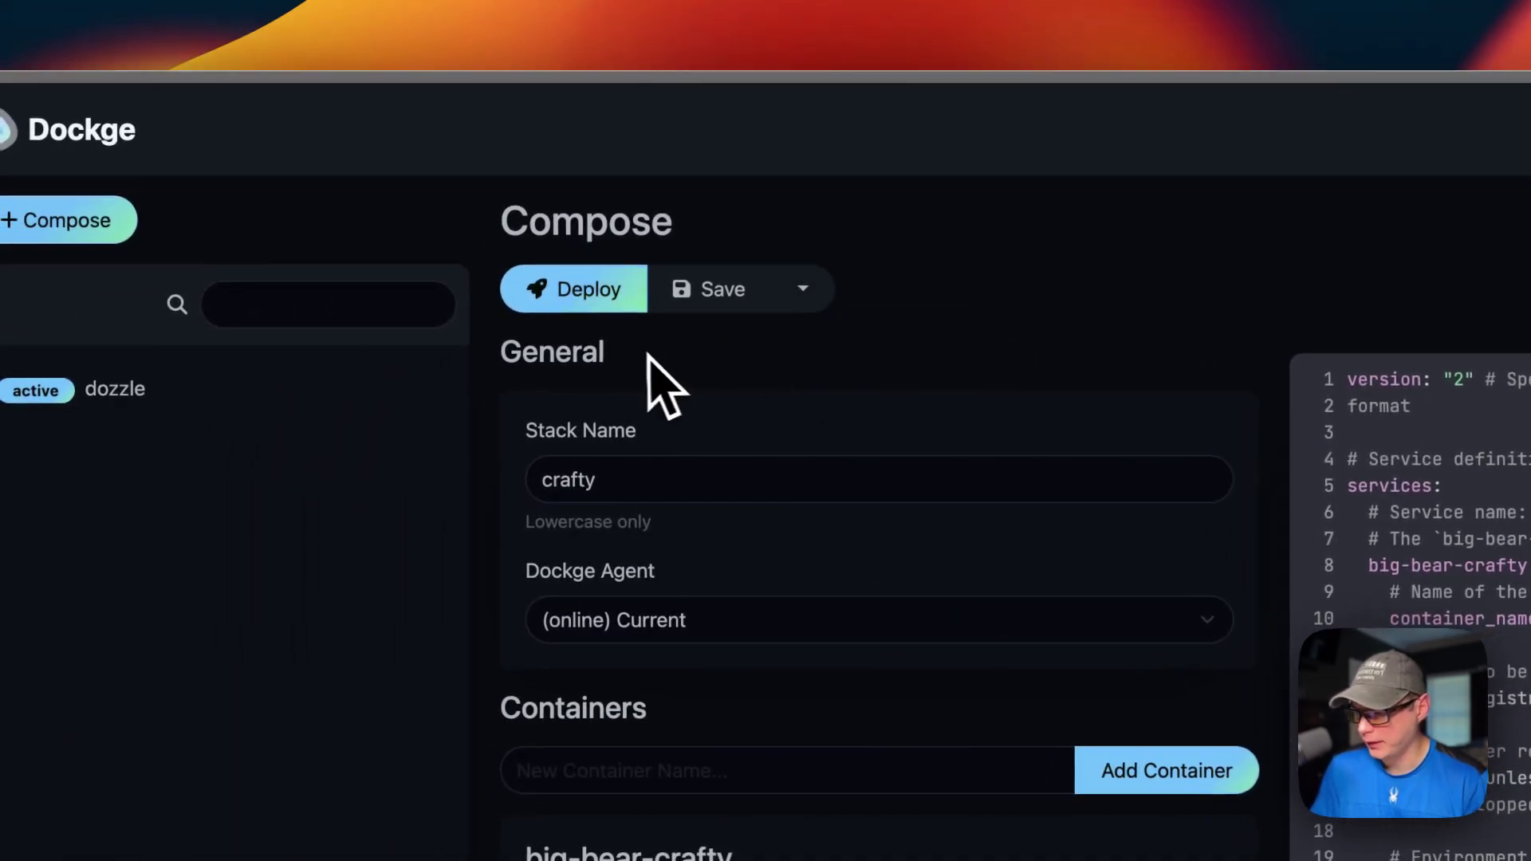
pyautogui.click(569, 321)
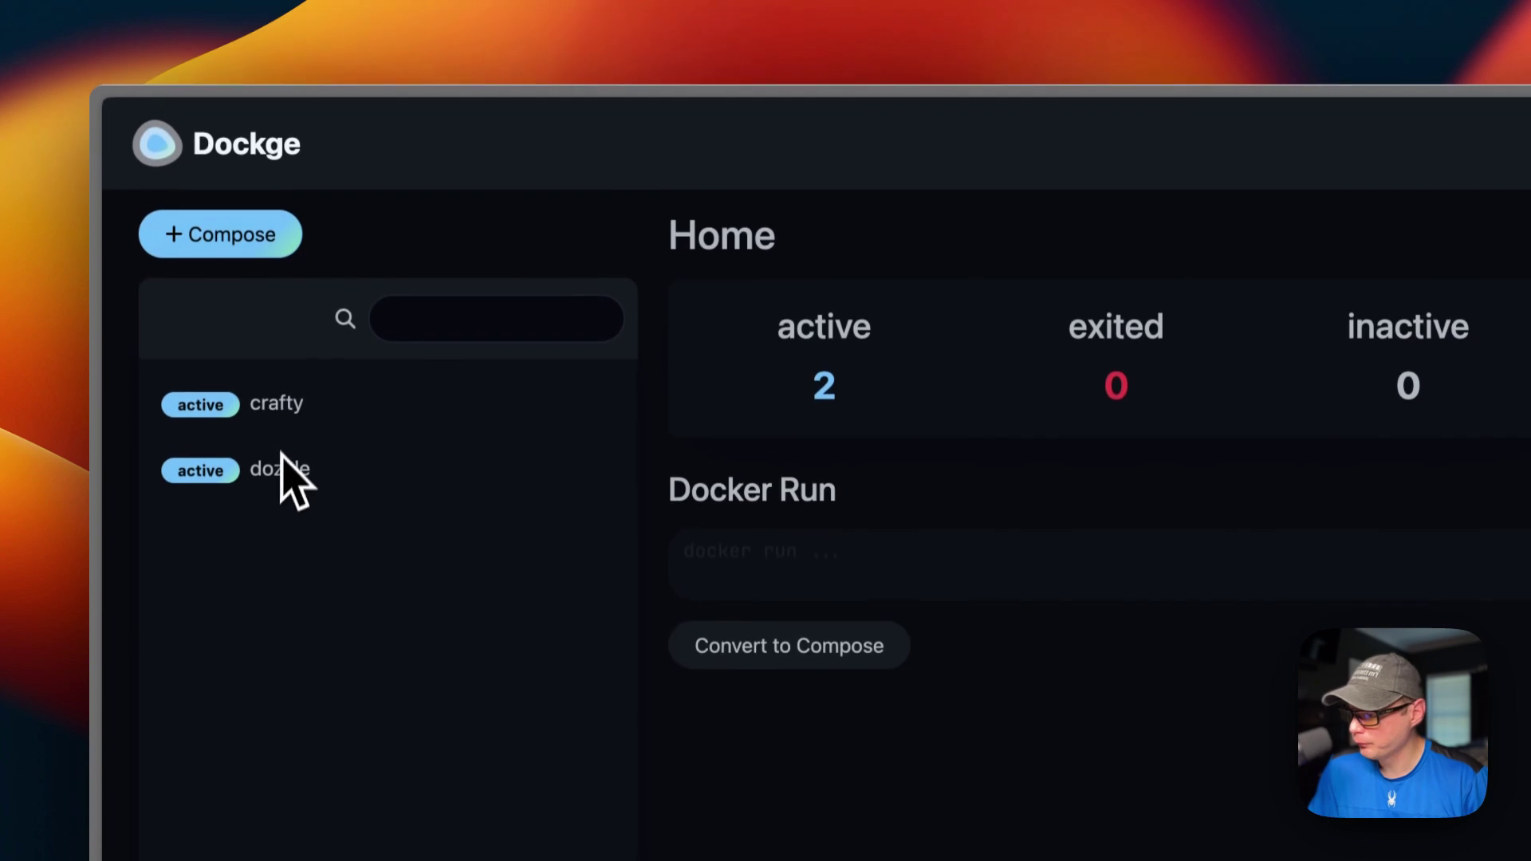
# - Open the deployed crafty stack and check which additional stop options it offers
pyautogui.click(273, 418)
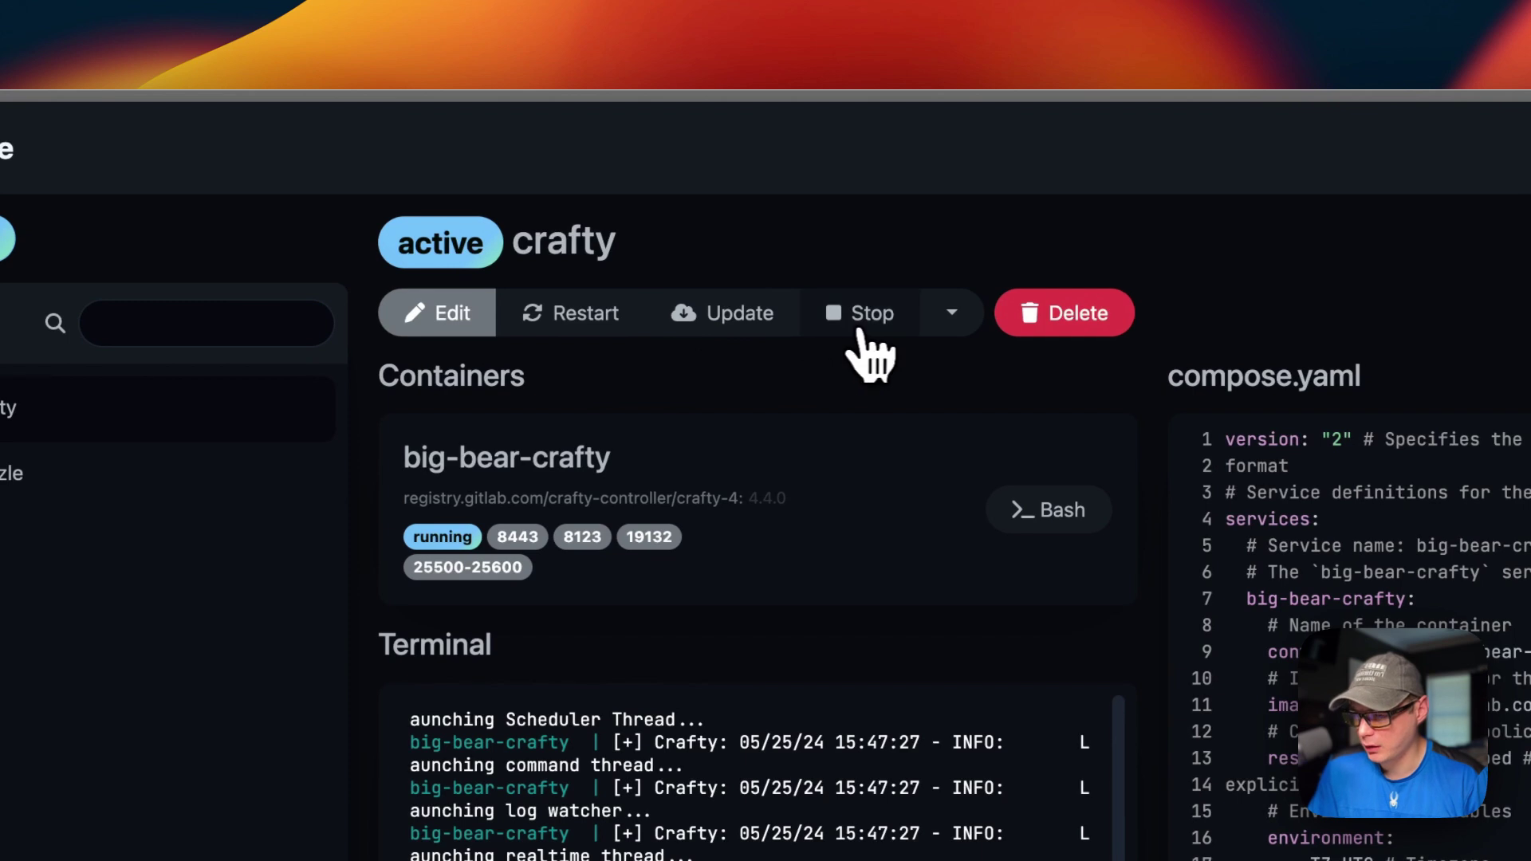
pyautogui.click(953, 321)
pyautogui.click(866, 384)
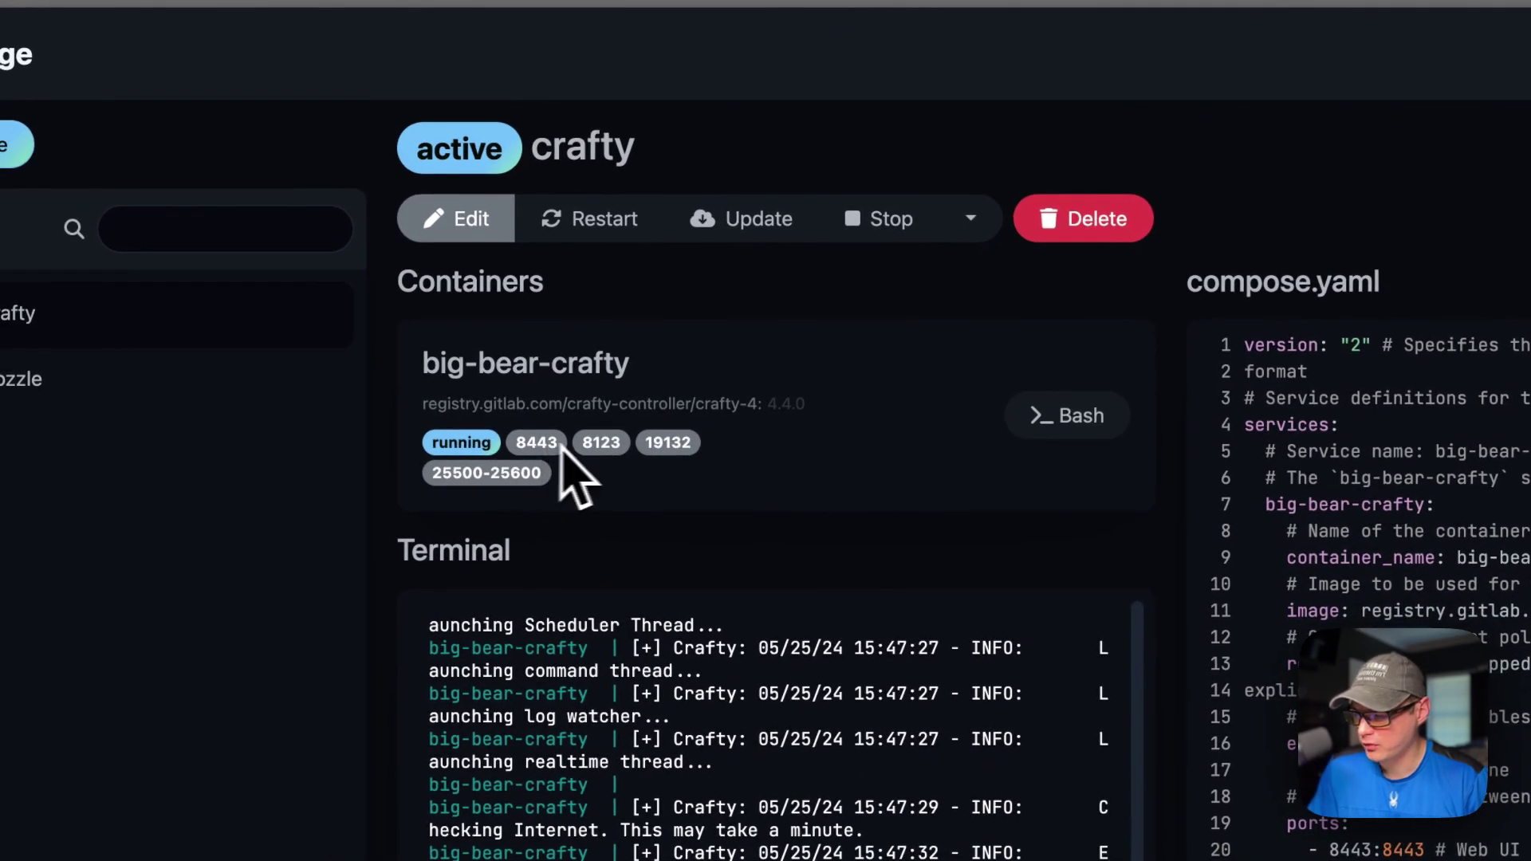
# - Open a Bash terminal in the big-bear-crafty container and list the /crafty directory with ls
pyautogui.click(1067, 415)
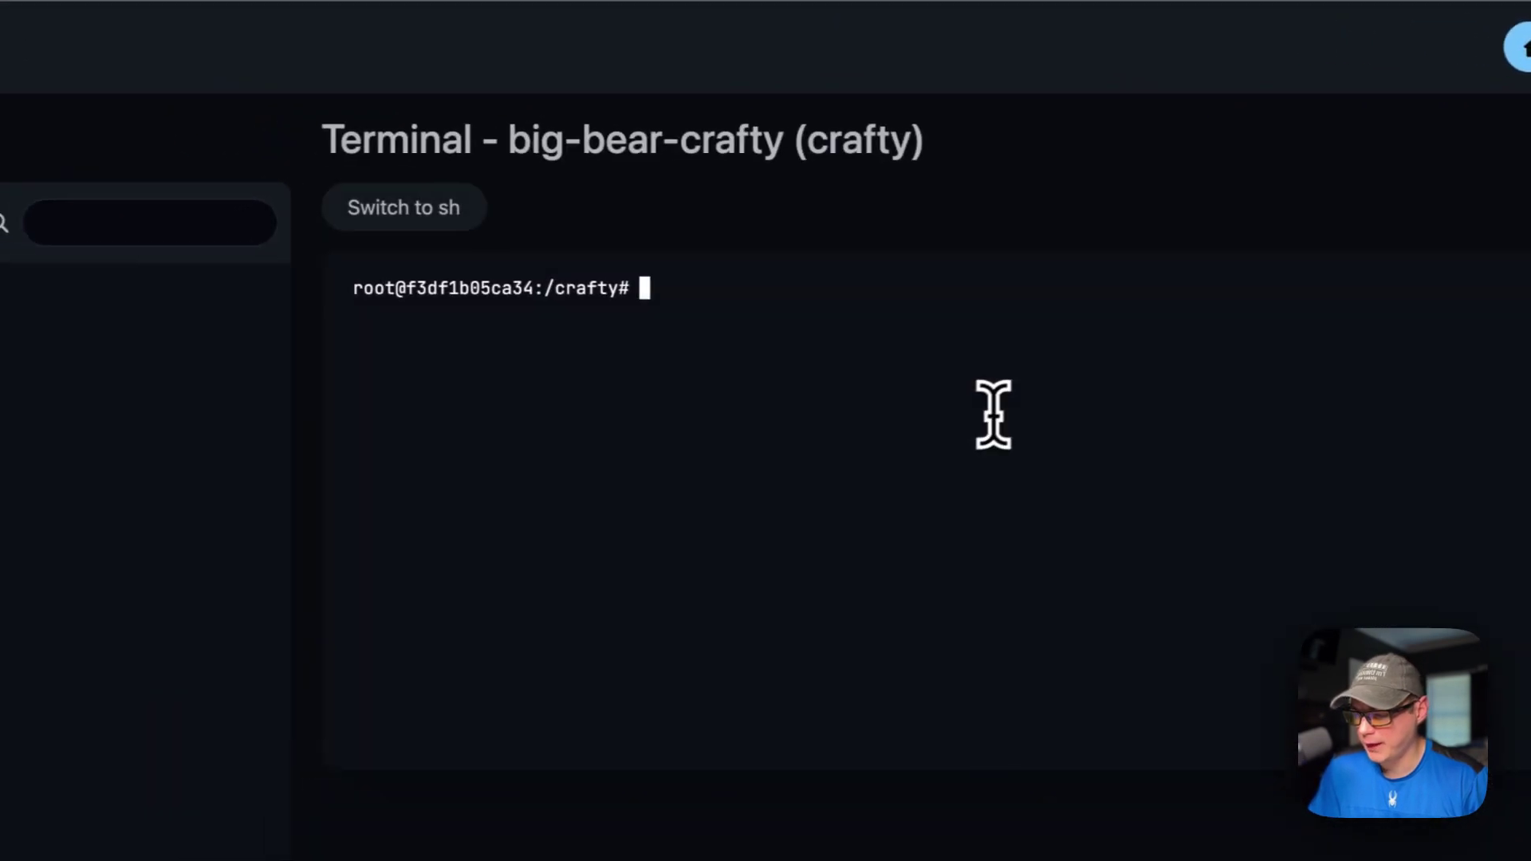
pyautogui.write('ls')
pyautogui.press('Return')
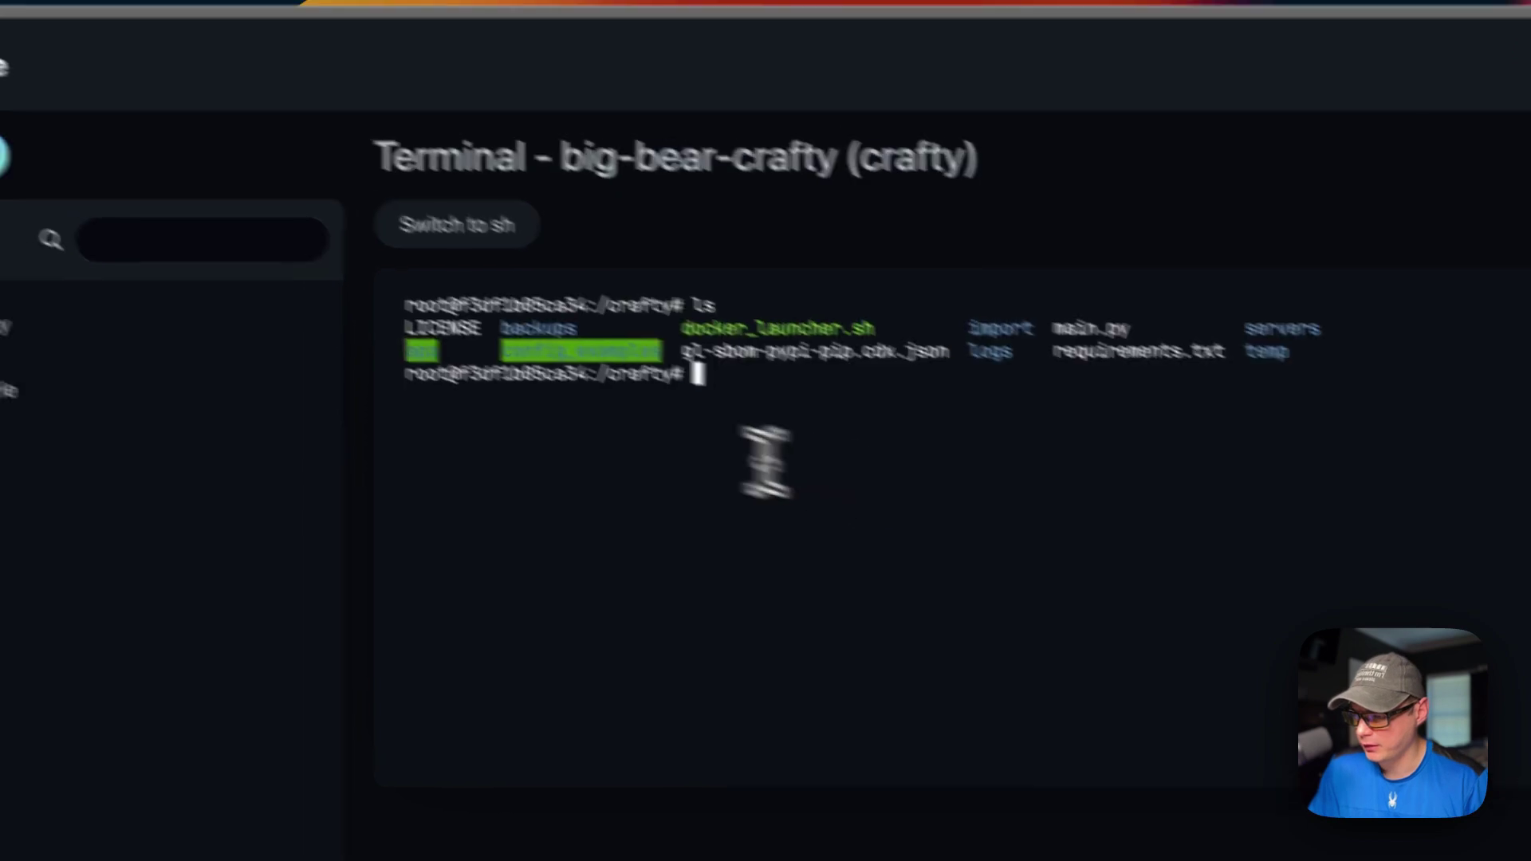
pyautogui.write('ls')
pyautogui.press('Return')
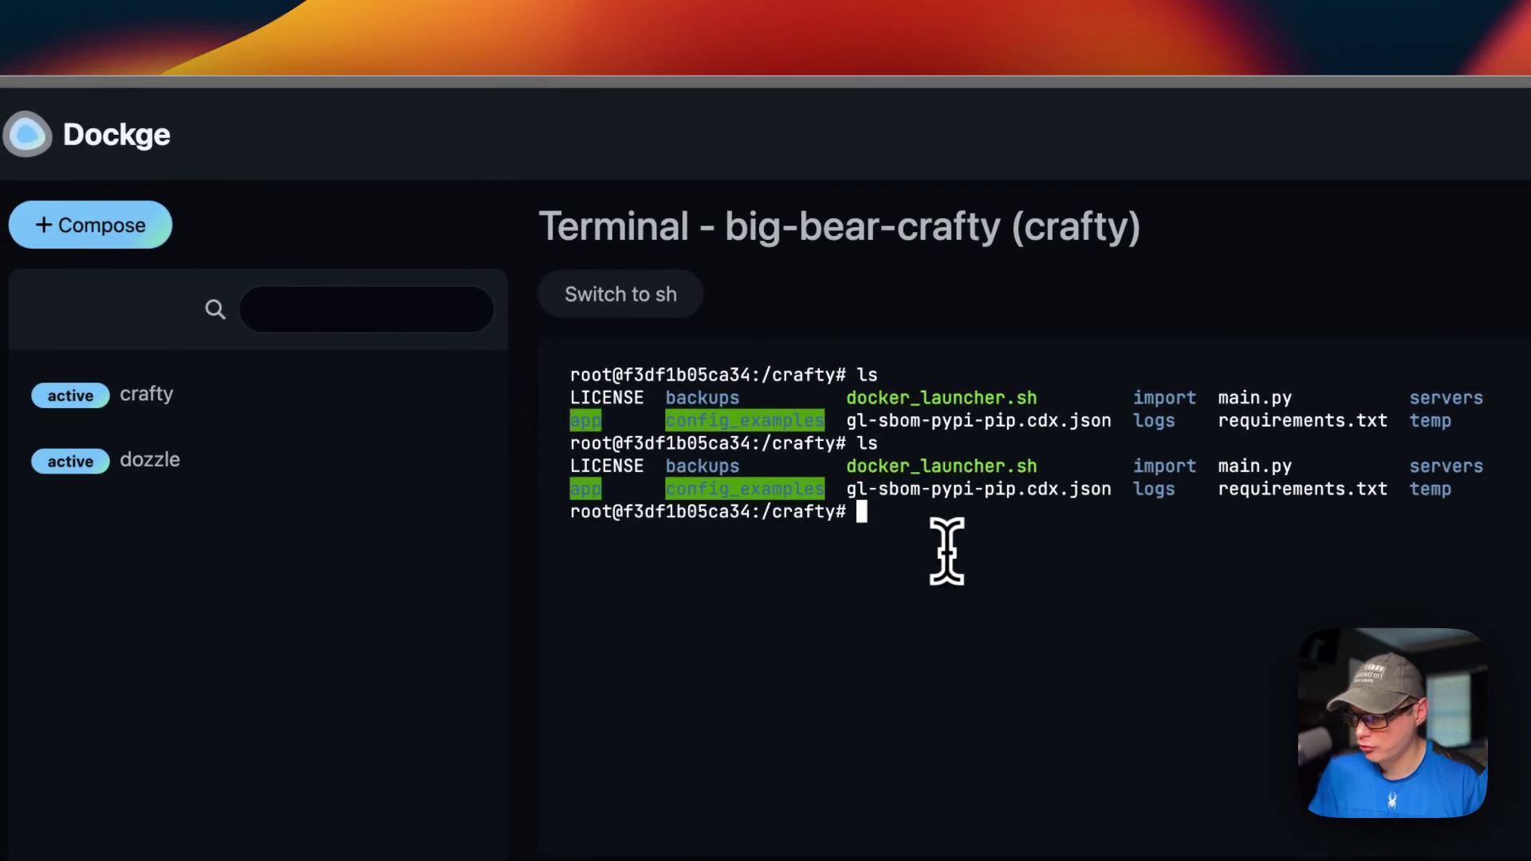
# - Return to the crafty stack and examine its log output and compose.yaml code
pyautogui.click(335, 387)
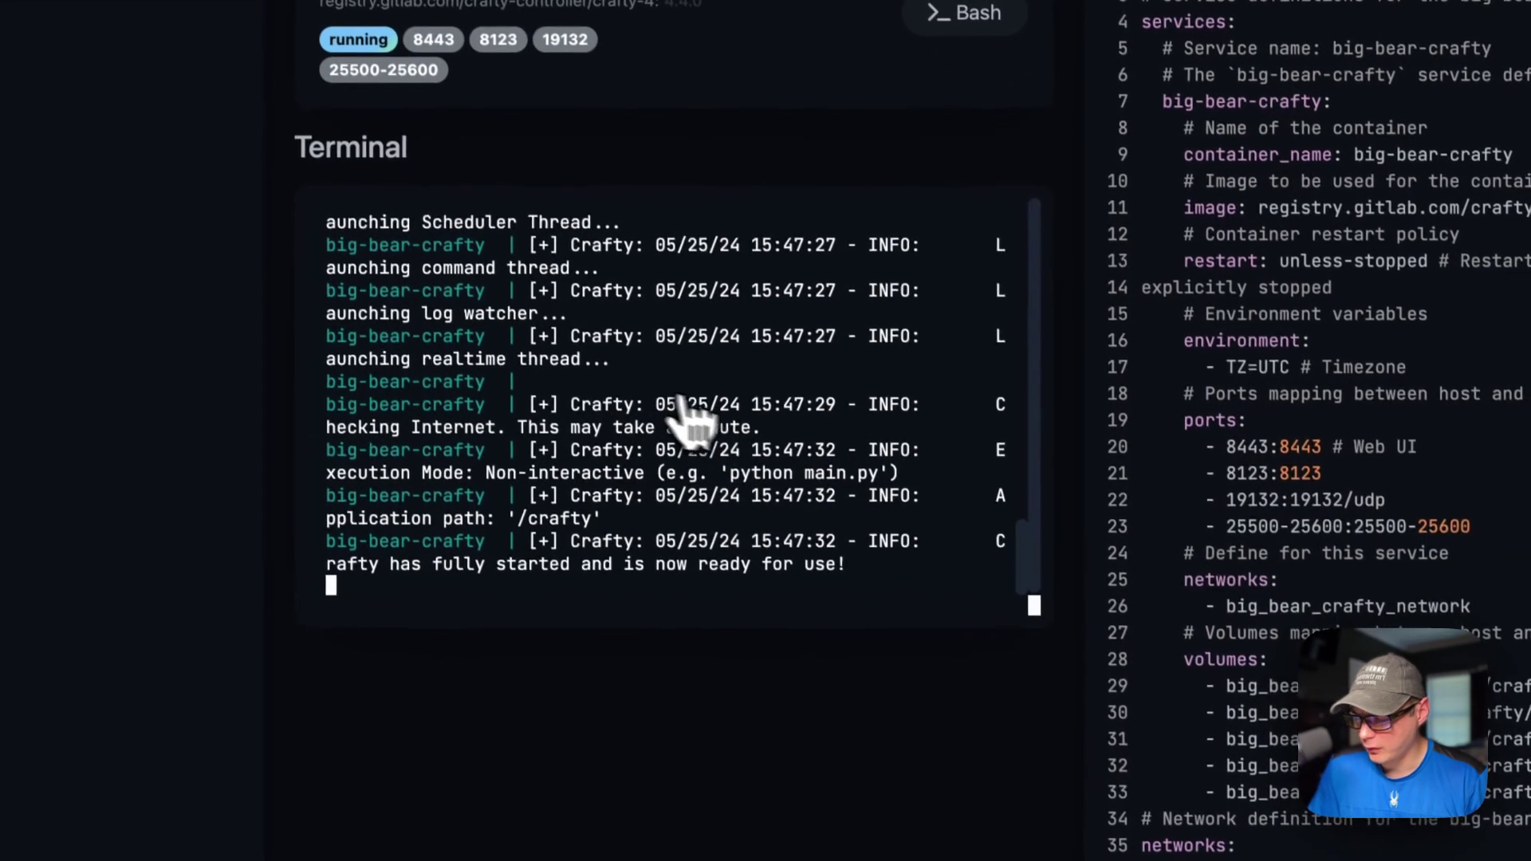
pyautogui.scroll(5, 877, 698)
pyautogui.scroll(-1, 909, 711)
pyautogui.scroll(-3, 772, 455)
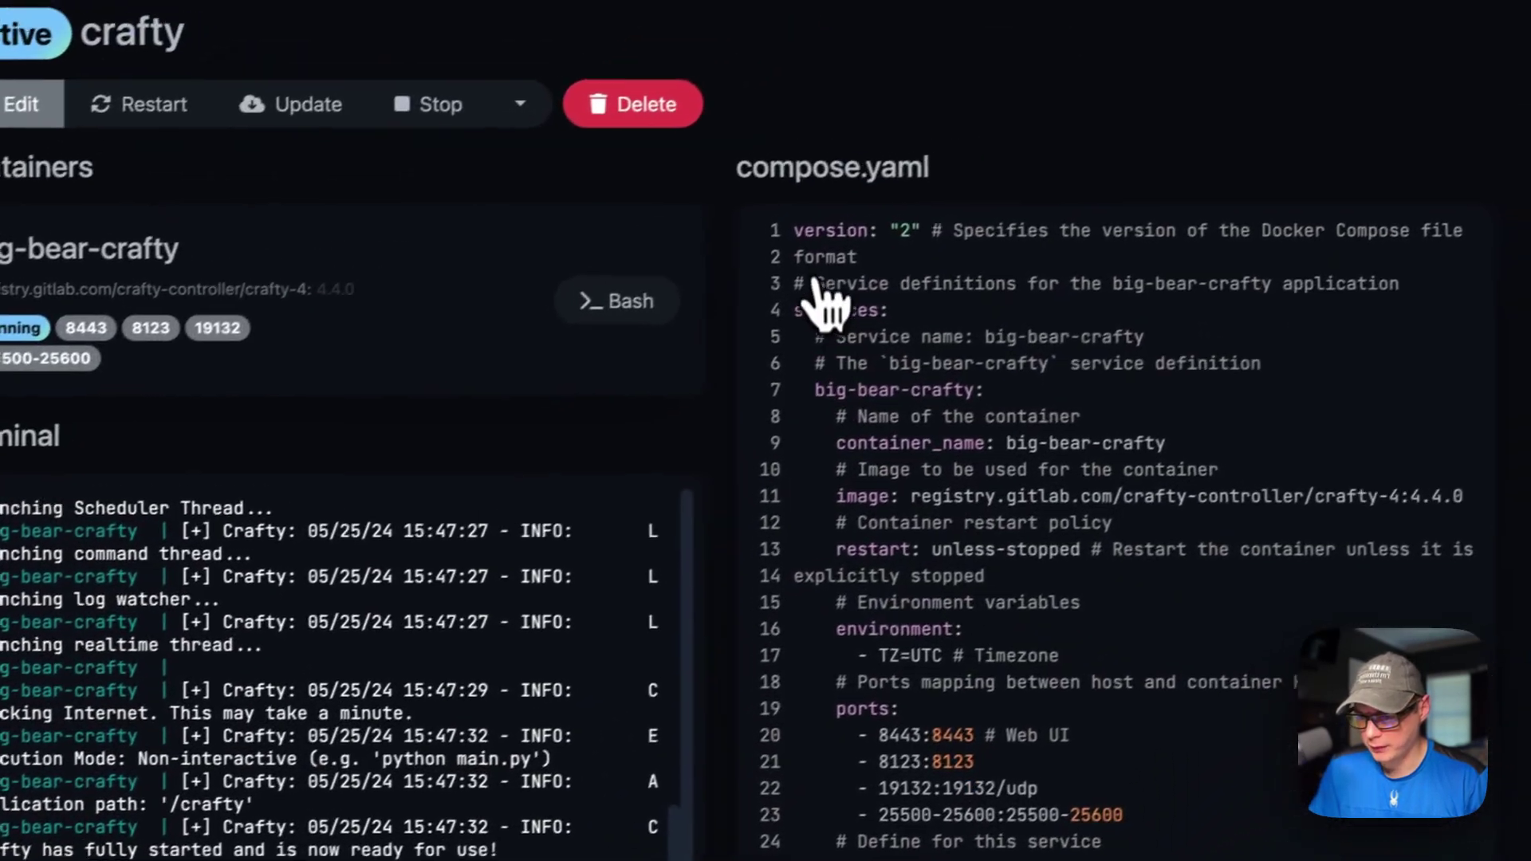
pyautogui.moveTo(802, 232); pyautogui.dragTo(958, 711)
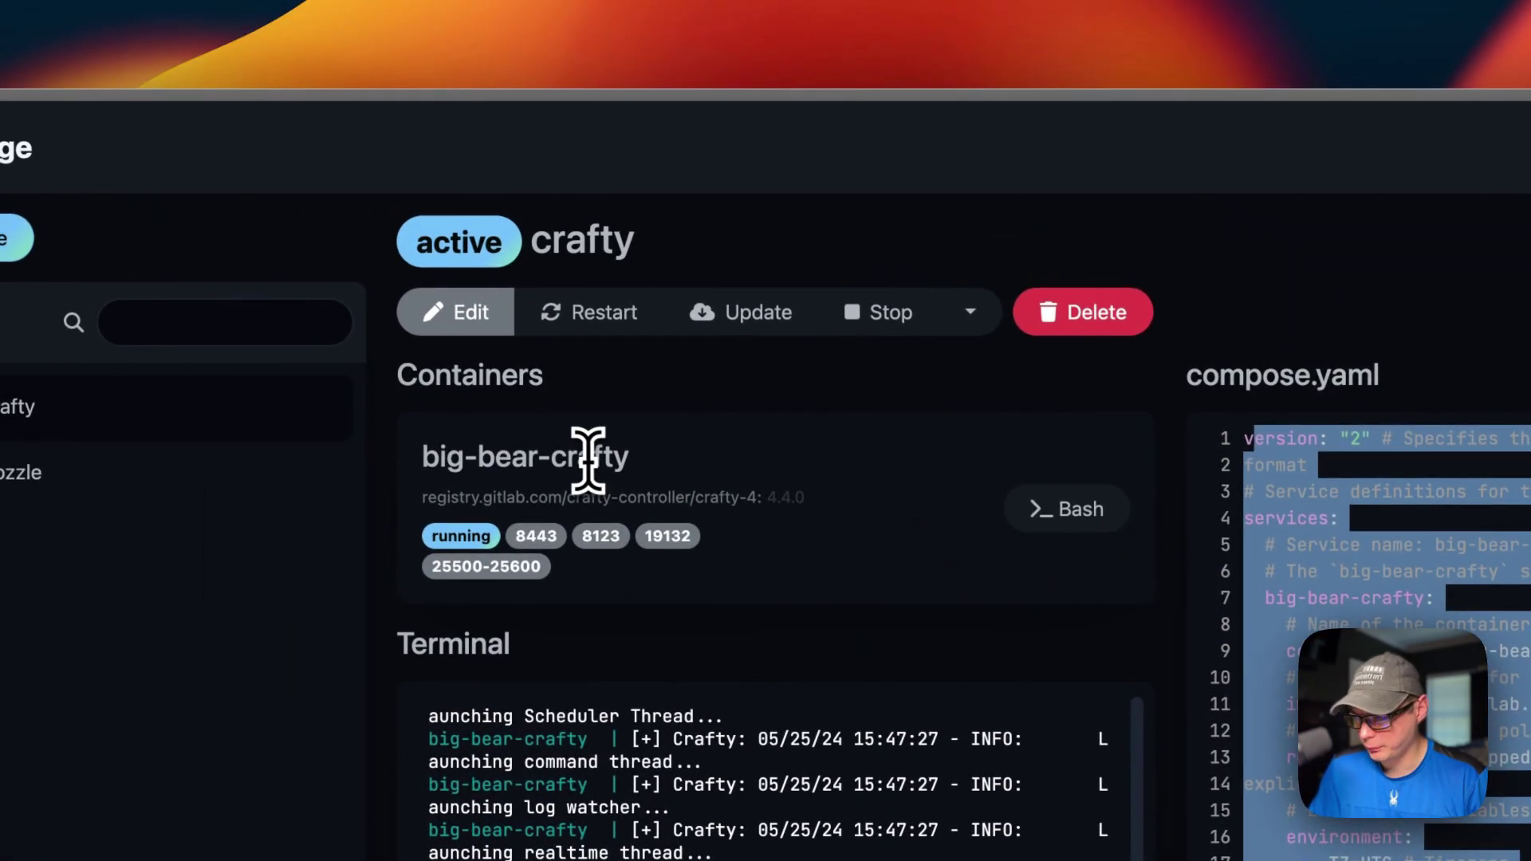
# - Start editing the crafty stack and add a container named nginx, checking its entry in the compose code
pyautogui.click(391, 233)
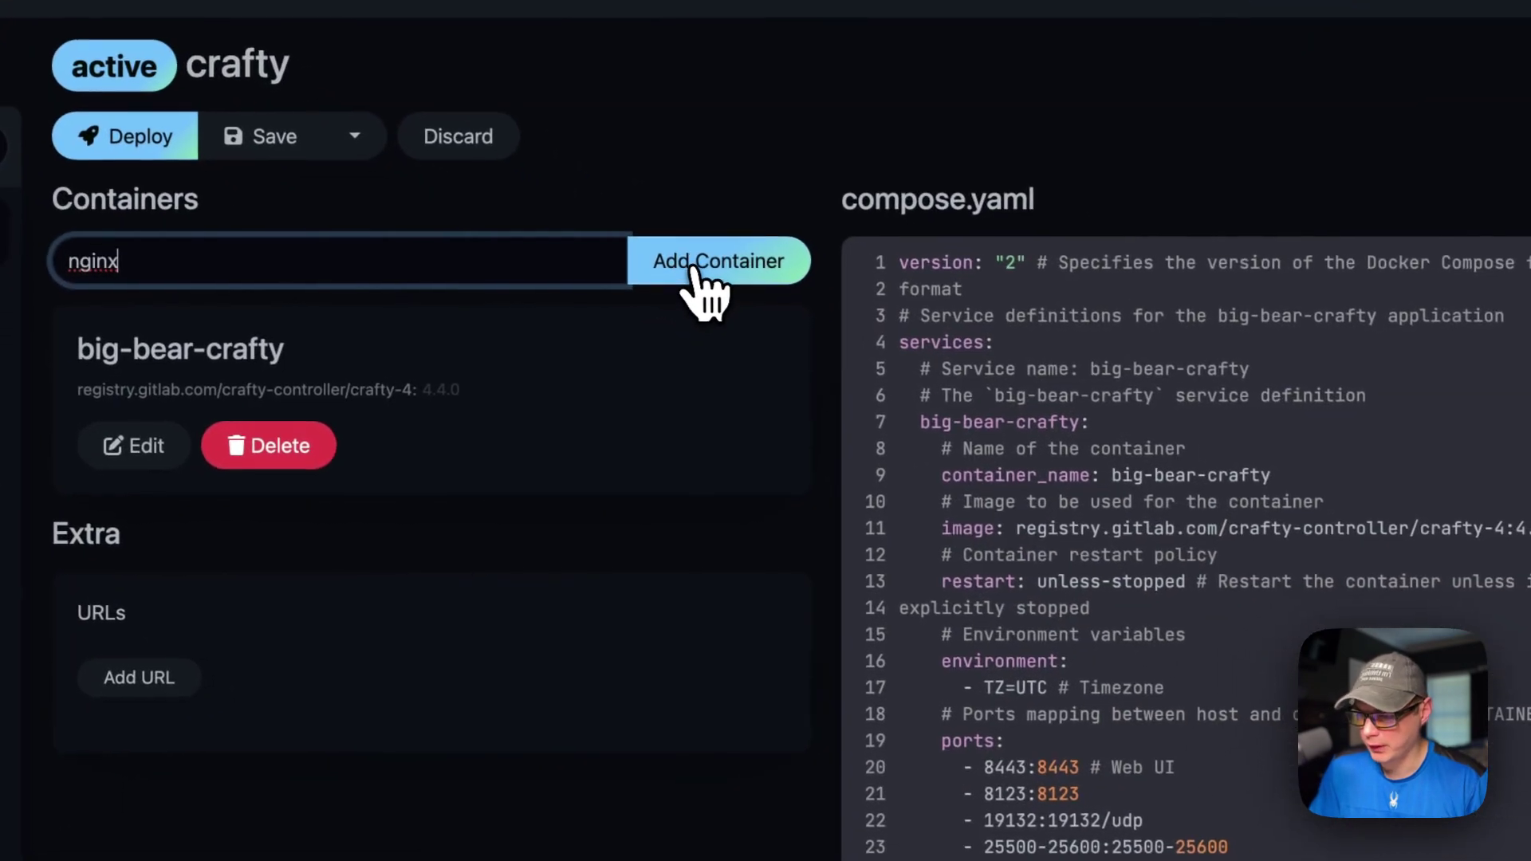
pyautogui.click(1041, 439)
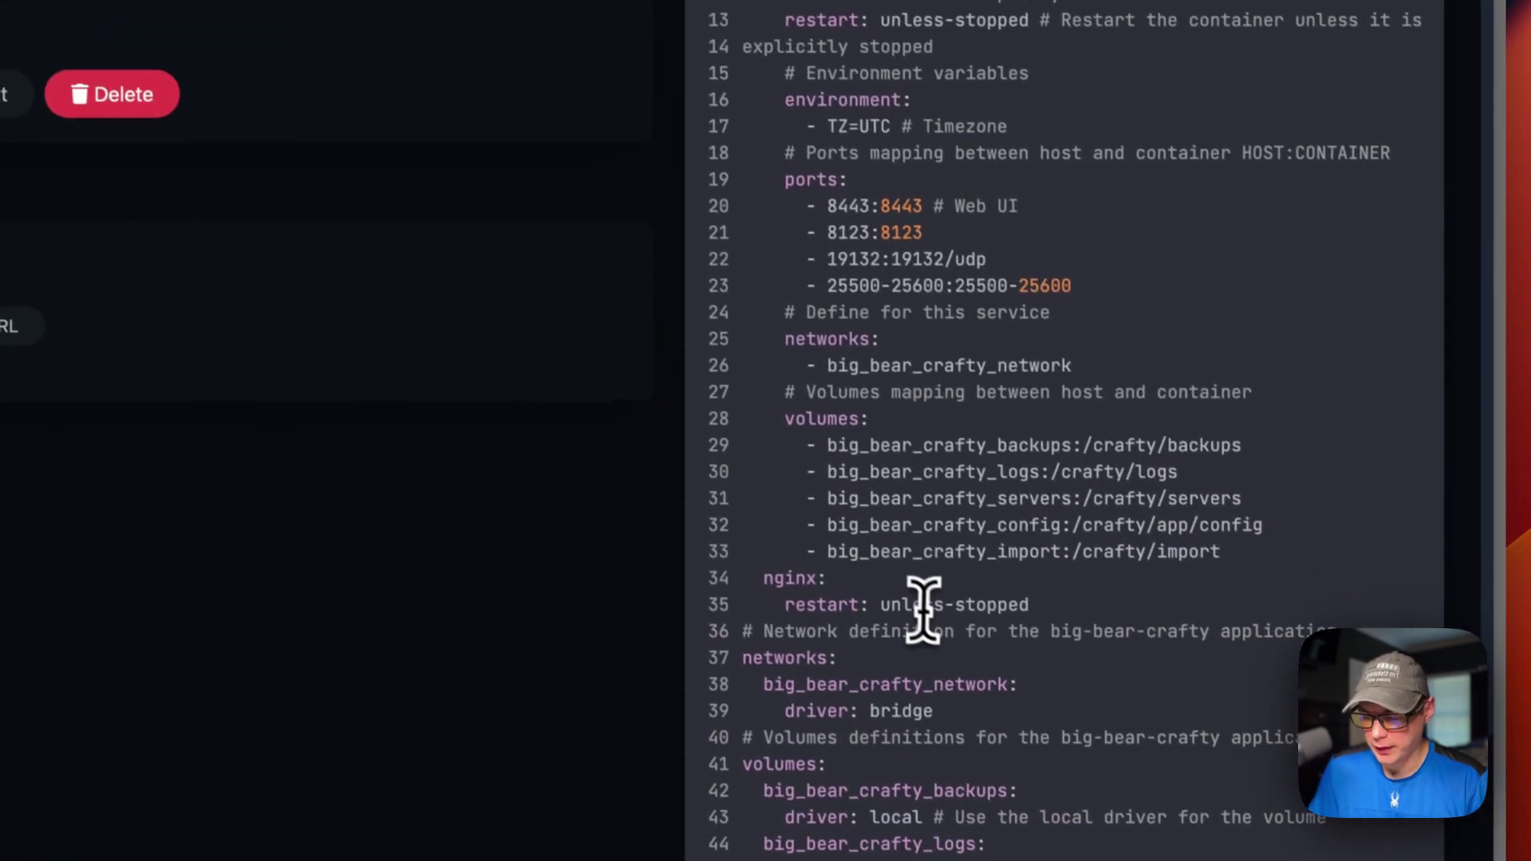
pyautogui.moveTo(743, 568); pyautogui.dragTo(970, 594)
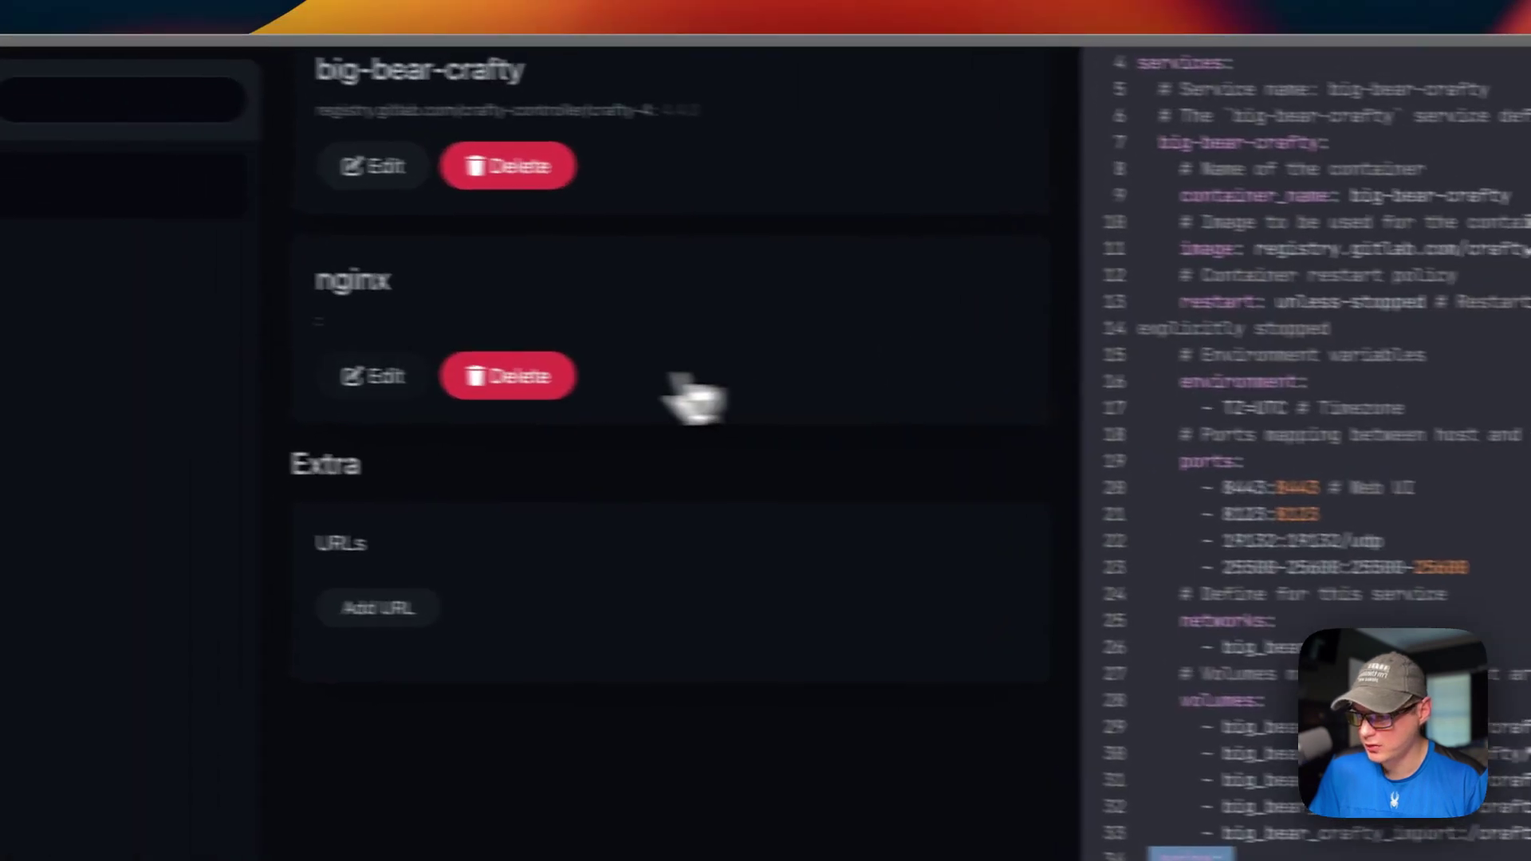
# - Set the nginx container's image to louislam/uptime-kuma:1 and check the image line in the compose code
pyautogui.click(95, 237)
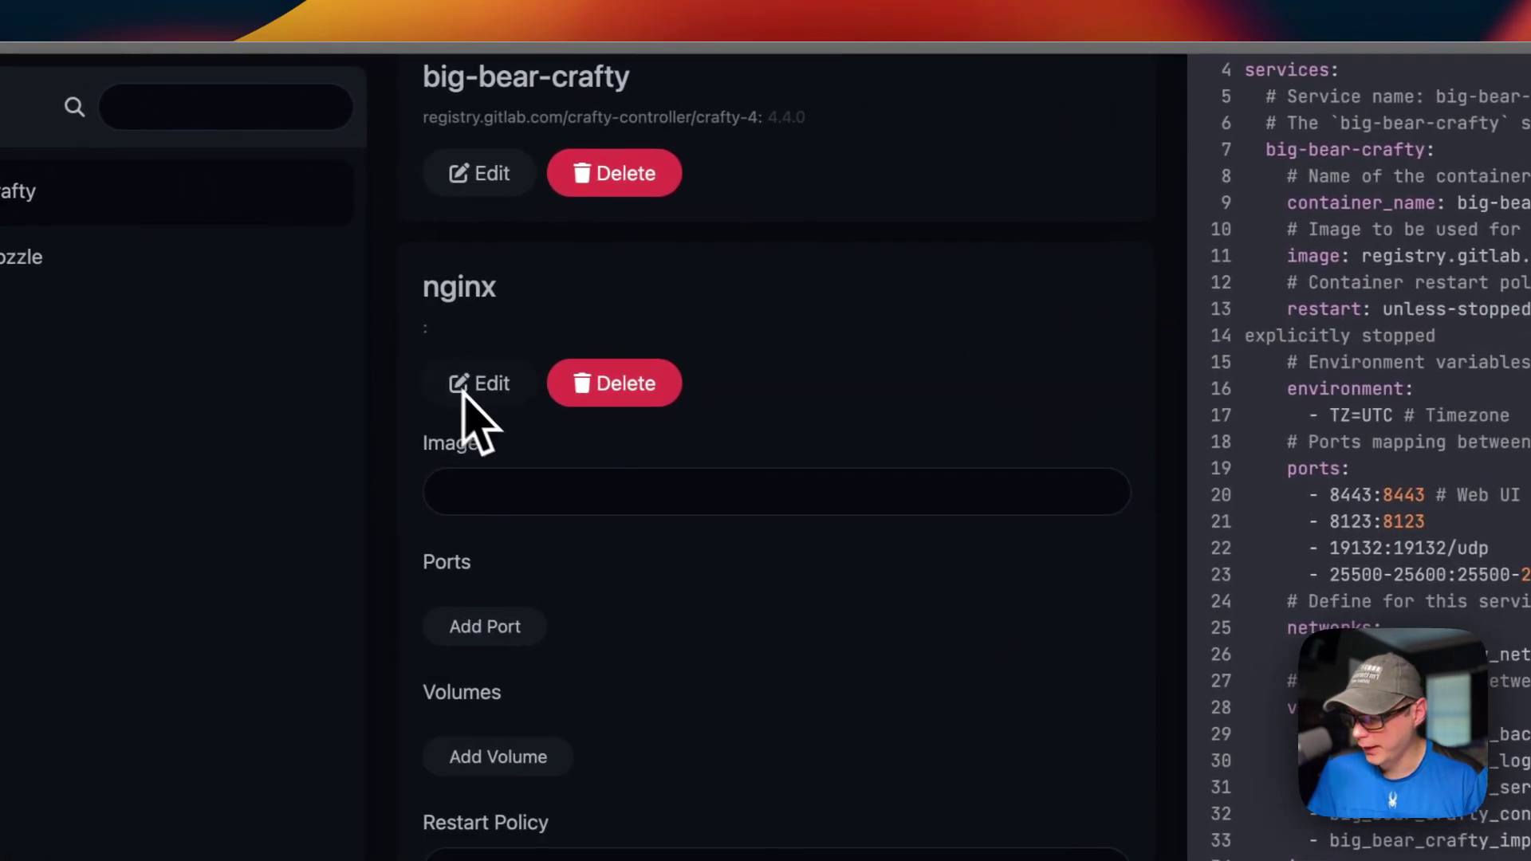
pyautogui.click(513, 489)
pyautogui.click(1109, 473)
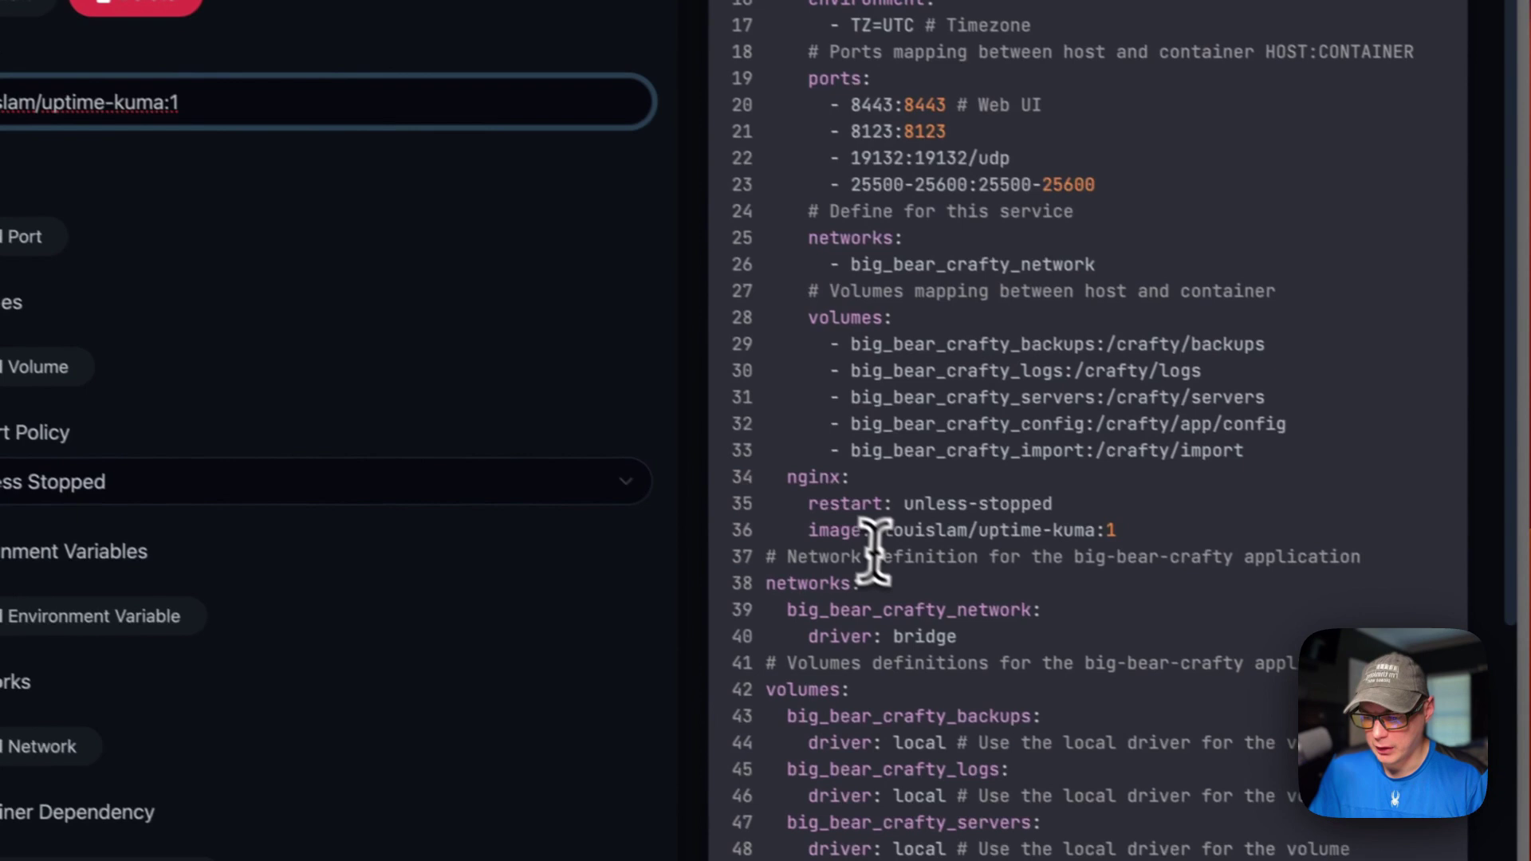
pyautogui.moveTo(808, 529); pyautogui.dragTo(1179, 529)
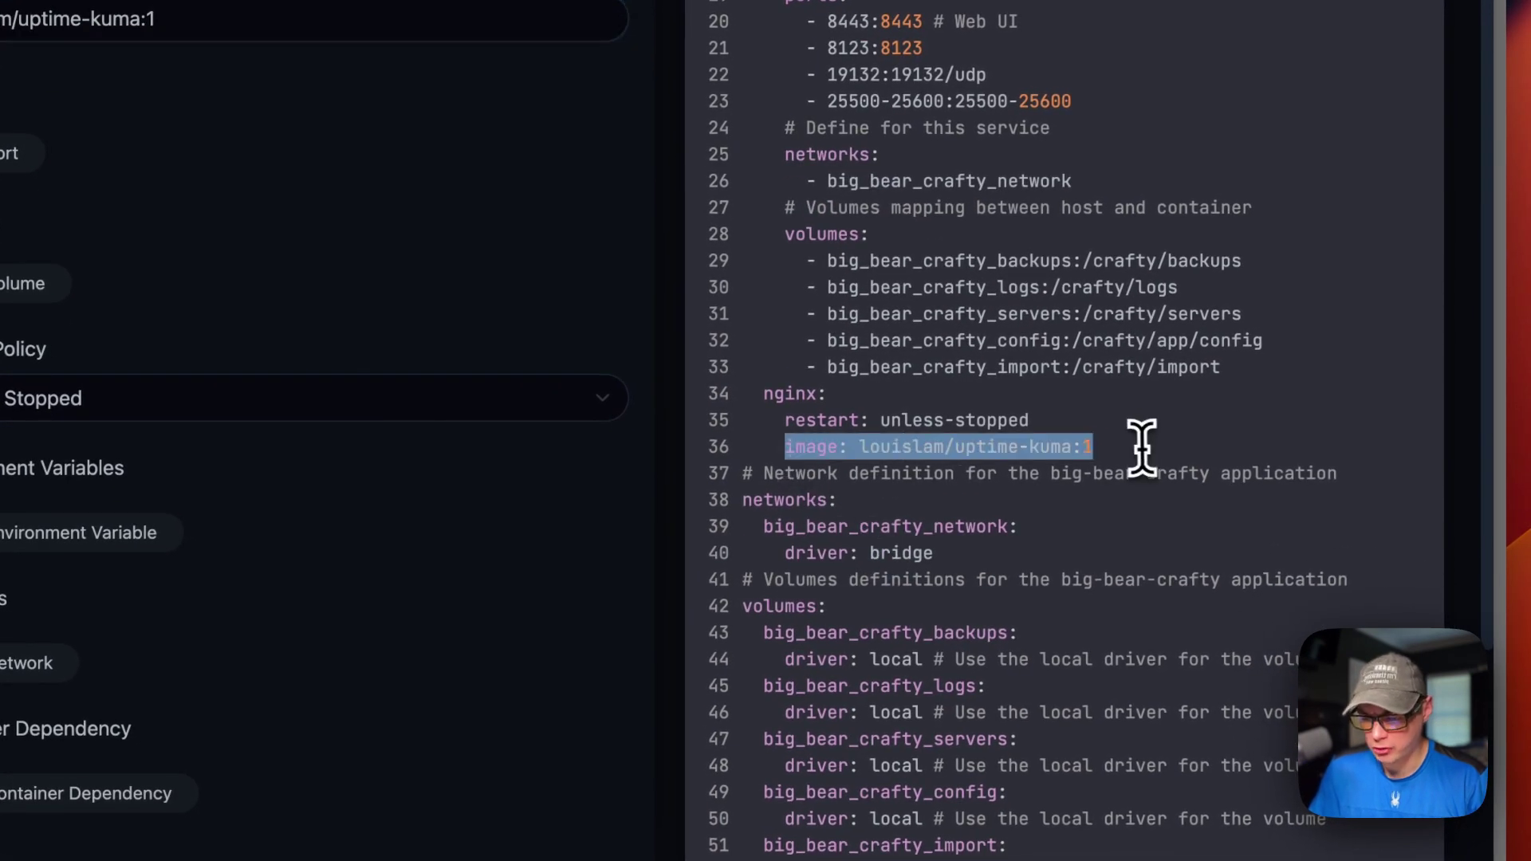
pyautogui.click(1124, 447)
pyautogui.press('BackSpace')
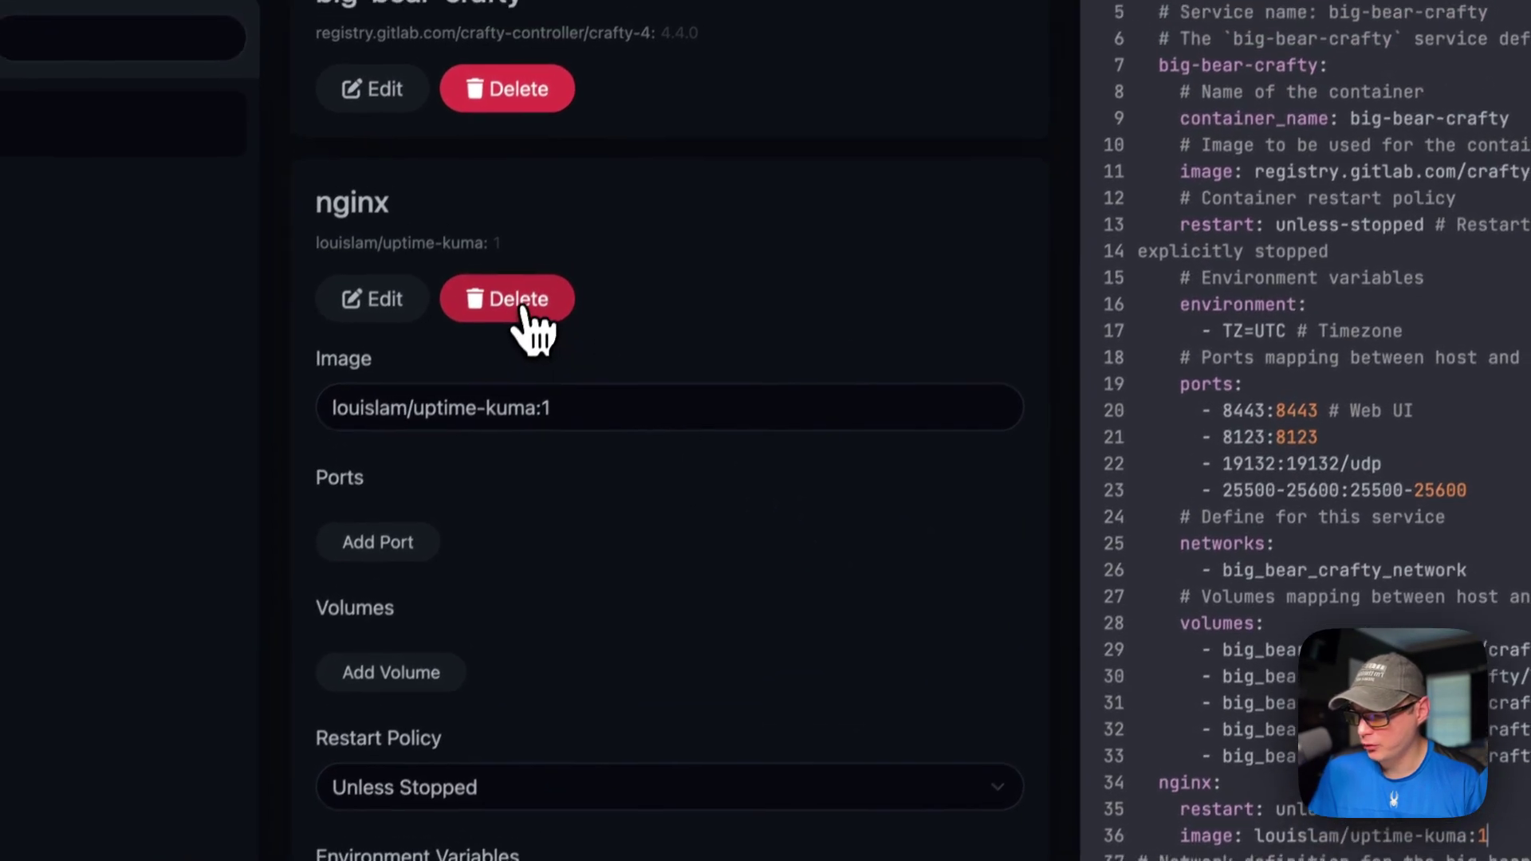
# - Delete the nginx container, review the stack's network settings and discard the stack edits
pyautogui.click(547, 297)
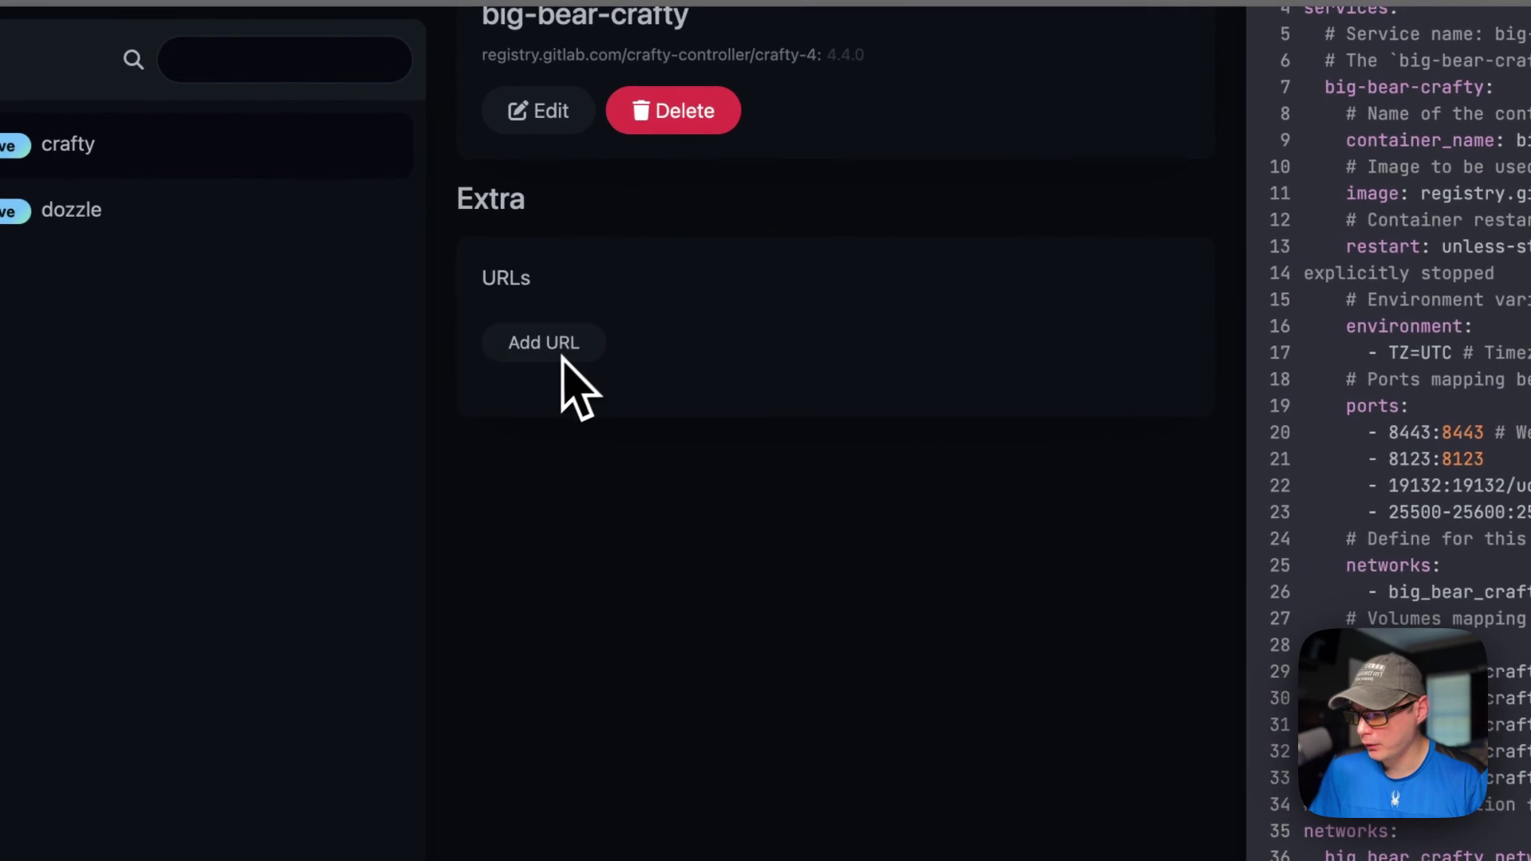
pyautogui.scroll(-10, 534, 355)
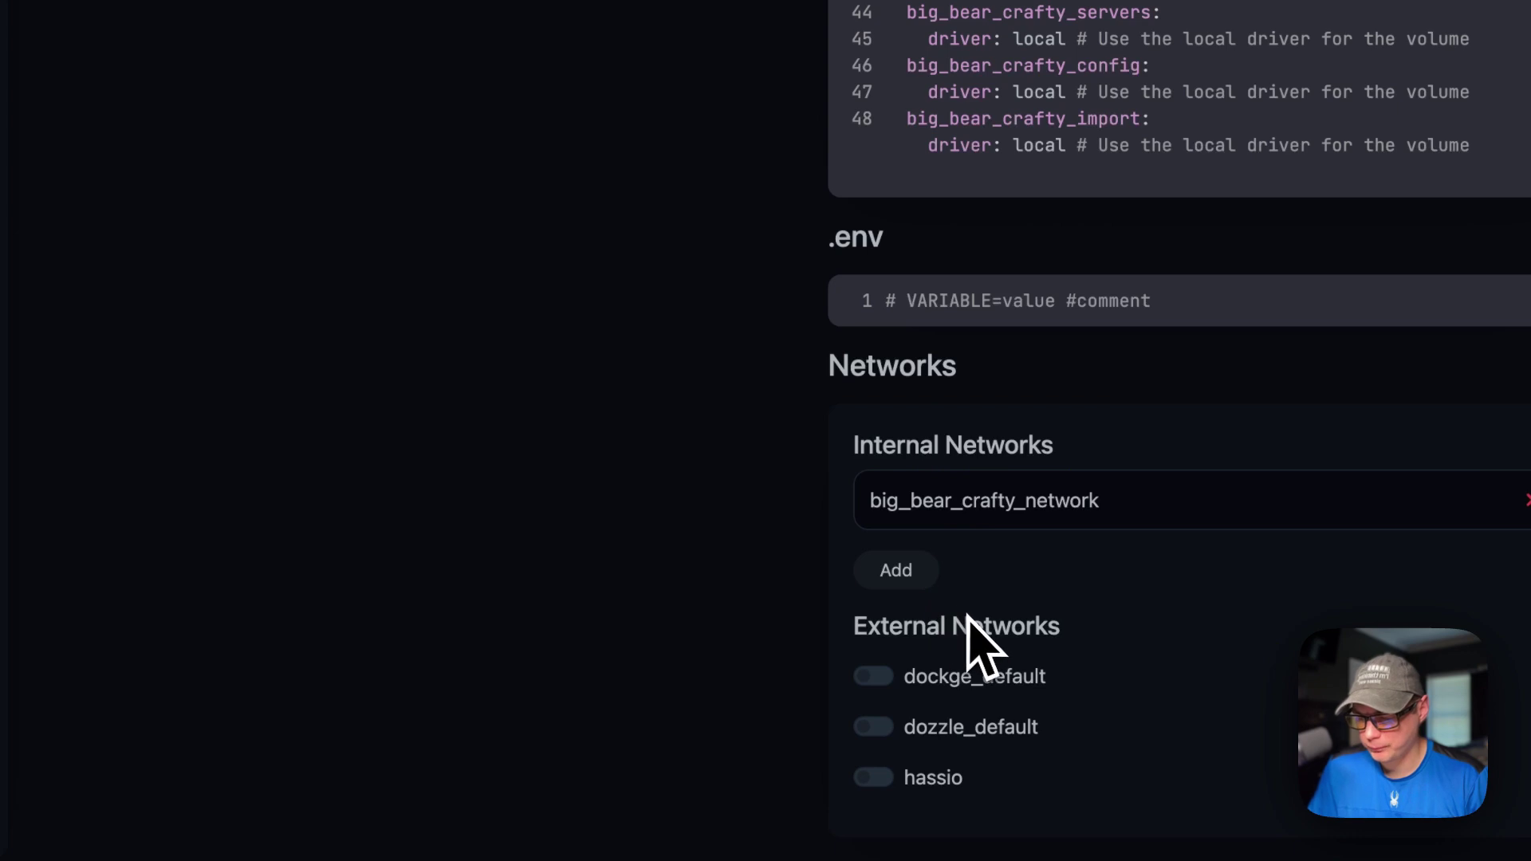
pyautogui.scroll(10, 968, 616)
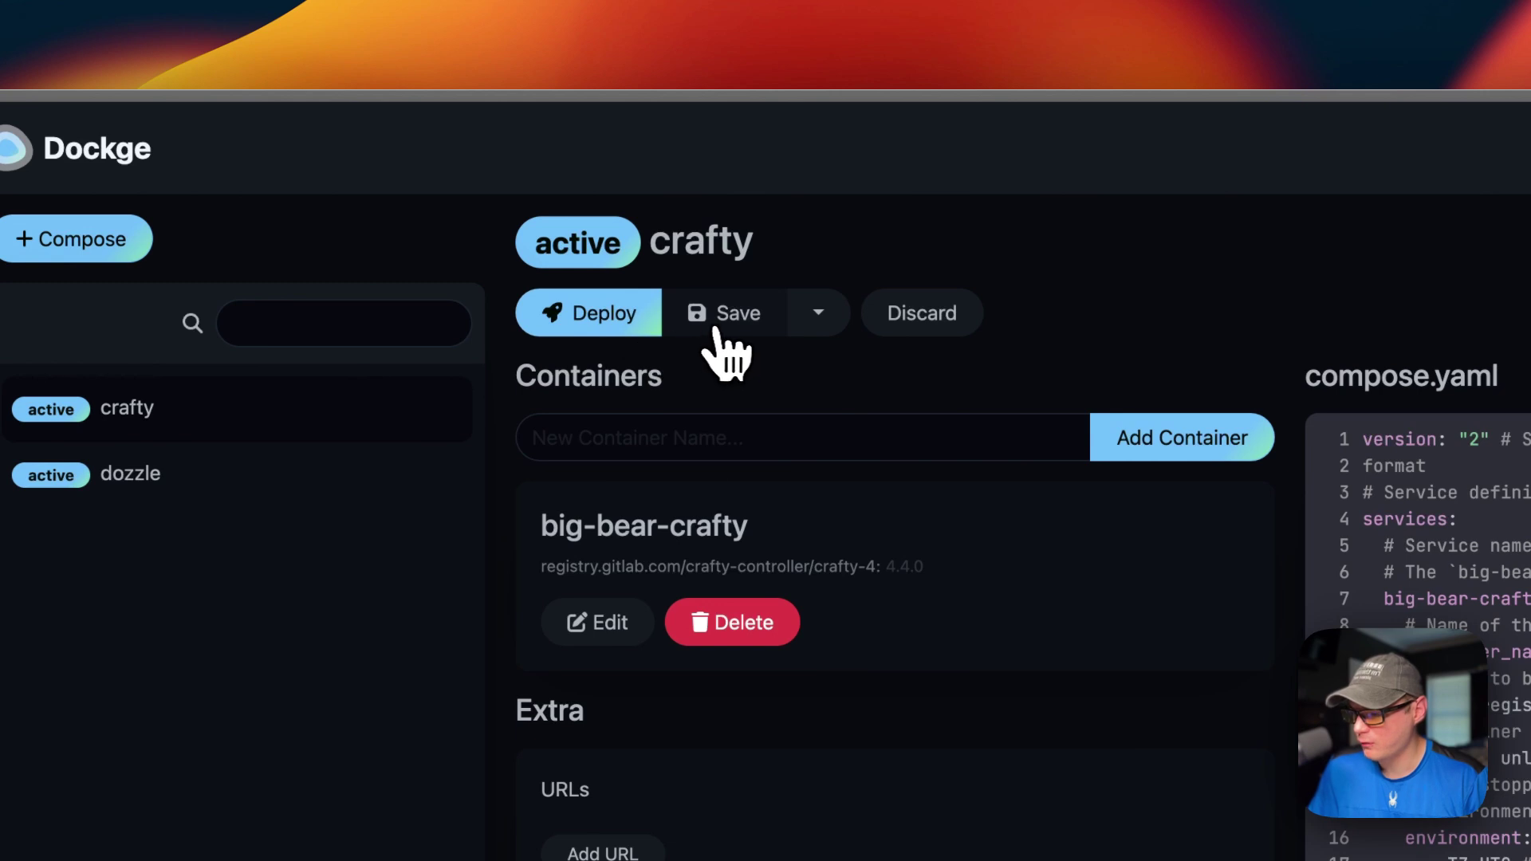
pyautogui.click(819, 319)
pyautogui.click(742, 382)
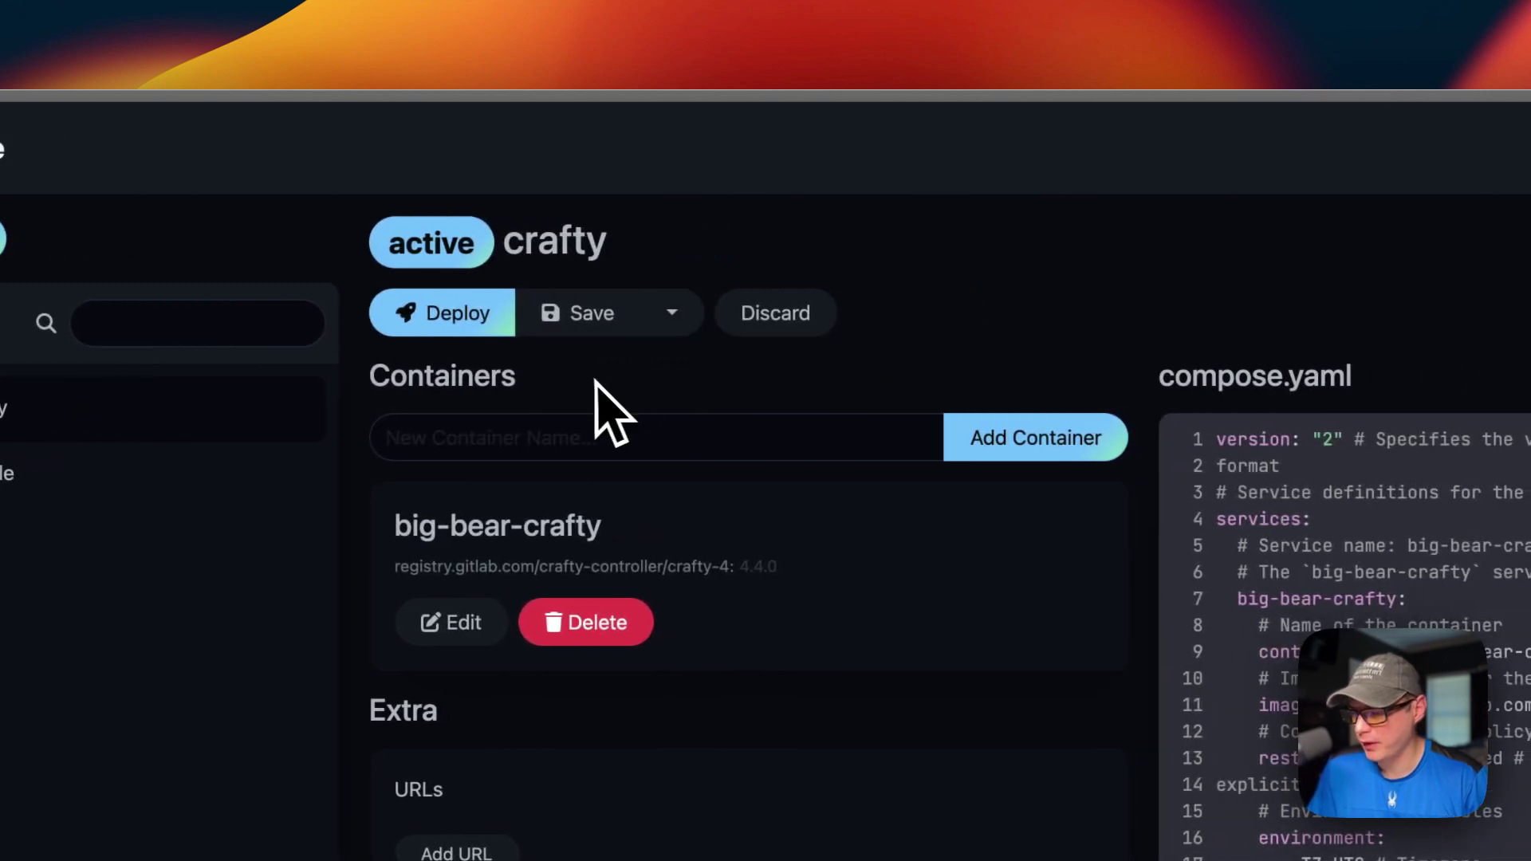
pyautogui.click(780, 319)
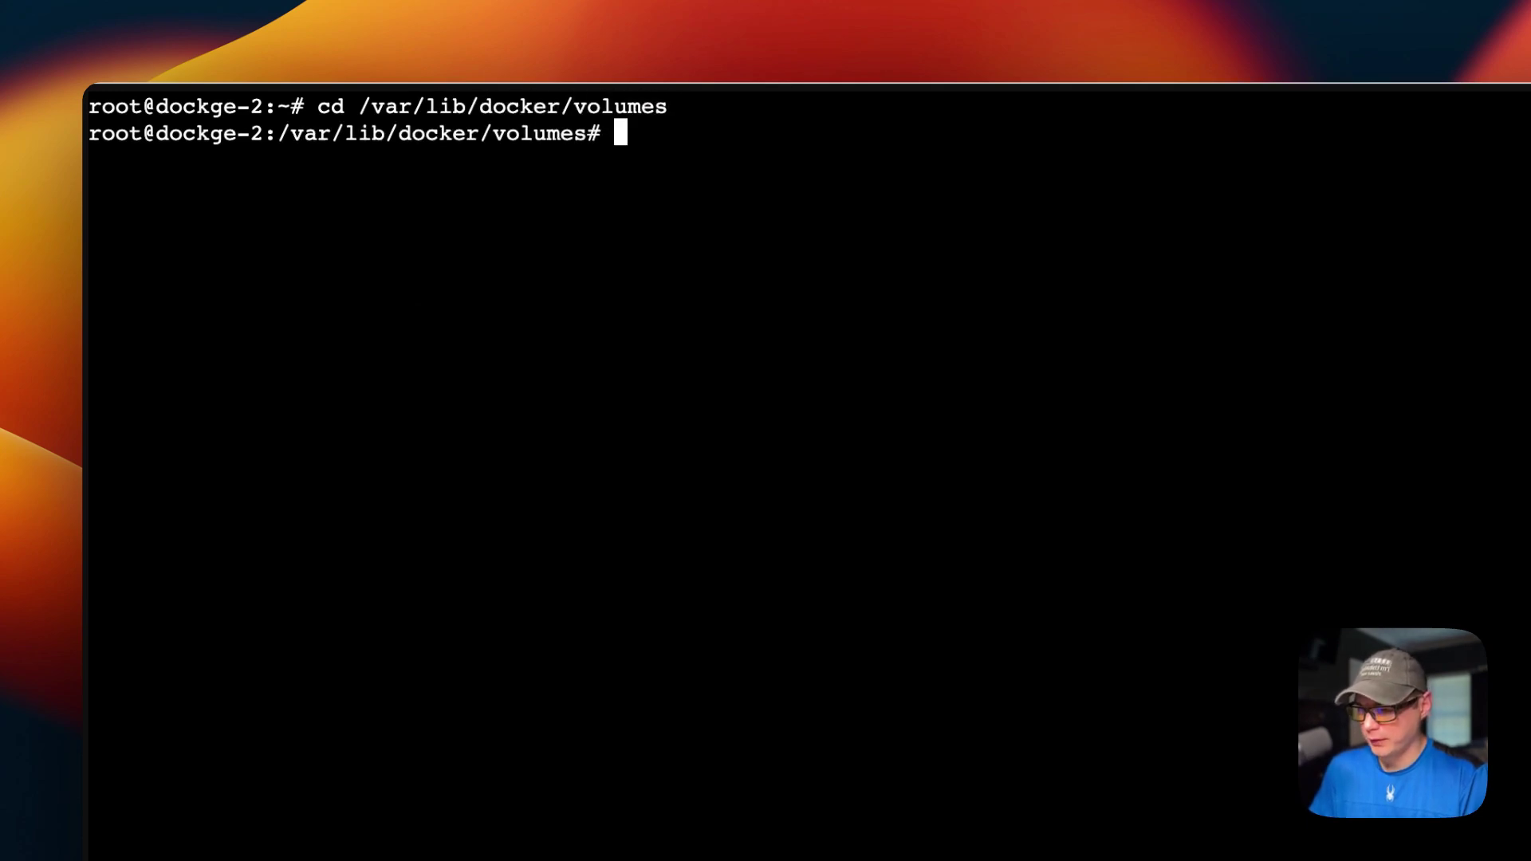
# - In the server's terminal, list the contents of /var/lib/docker/volumes and change into the crafty_big_bear_crafty_config directory
pyautogui.write('s')
pyautogui.press('Return')
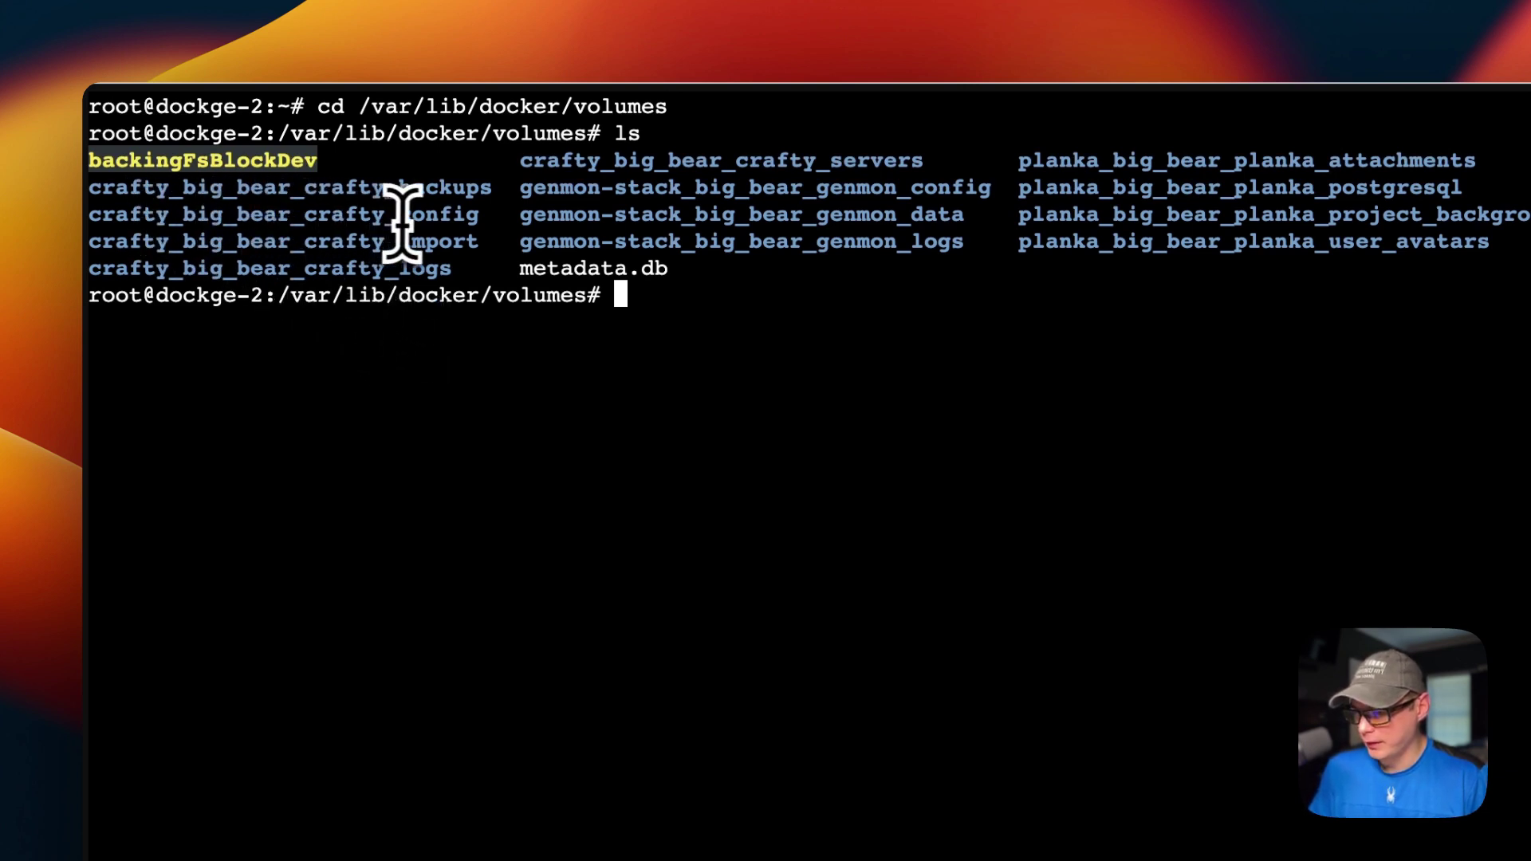
pyautogui.doubleClick(289, 215)
pyautogui.press('super+c')
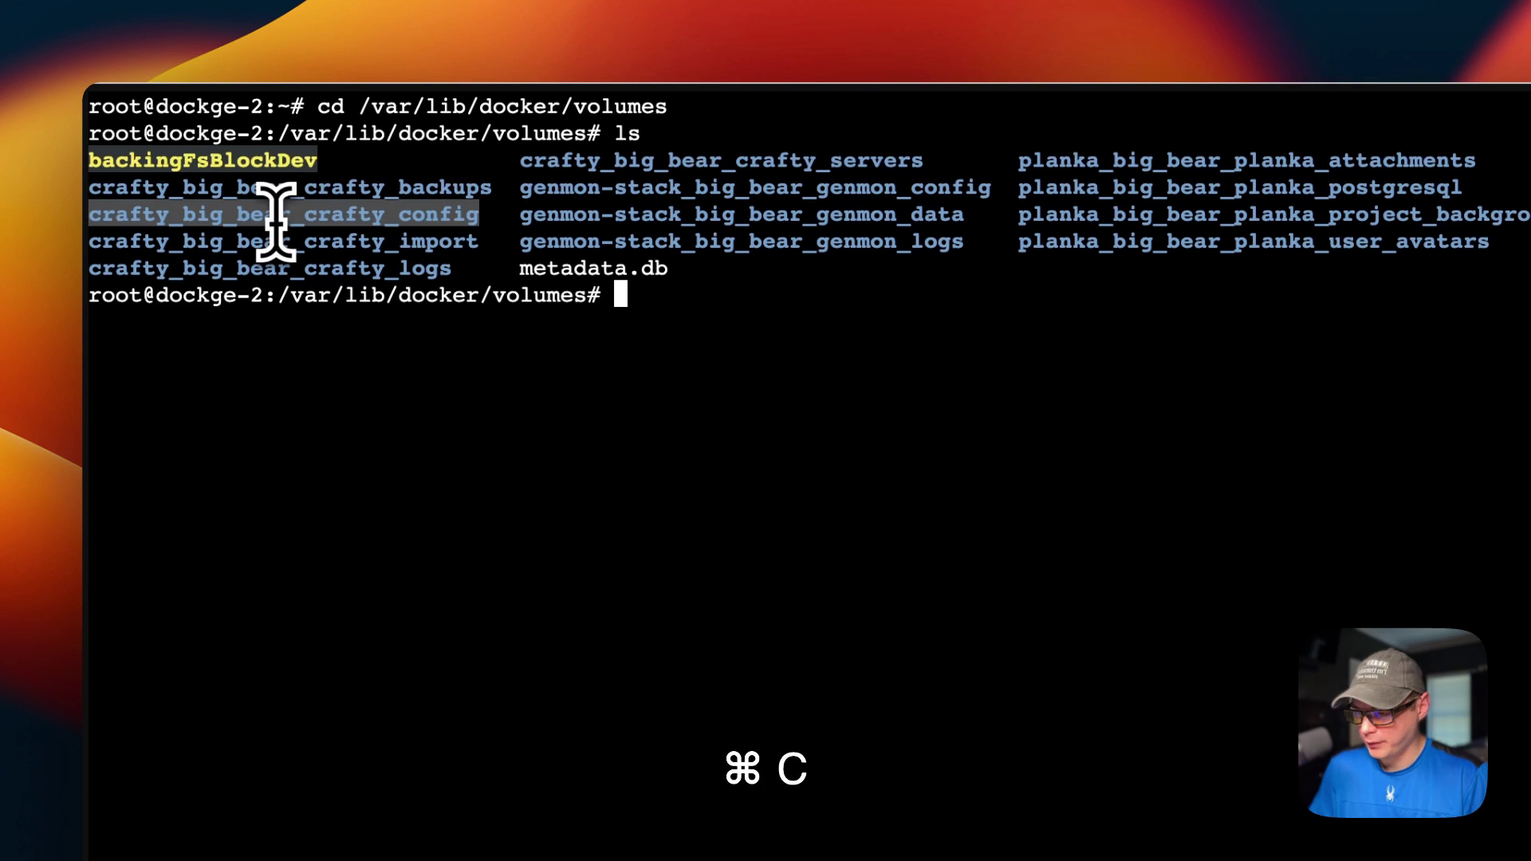
pyautogui.write('cd')
pyautogui.press('super+v')
pyautogui.press('Return')
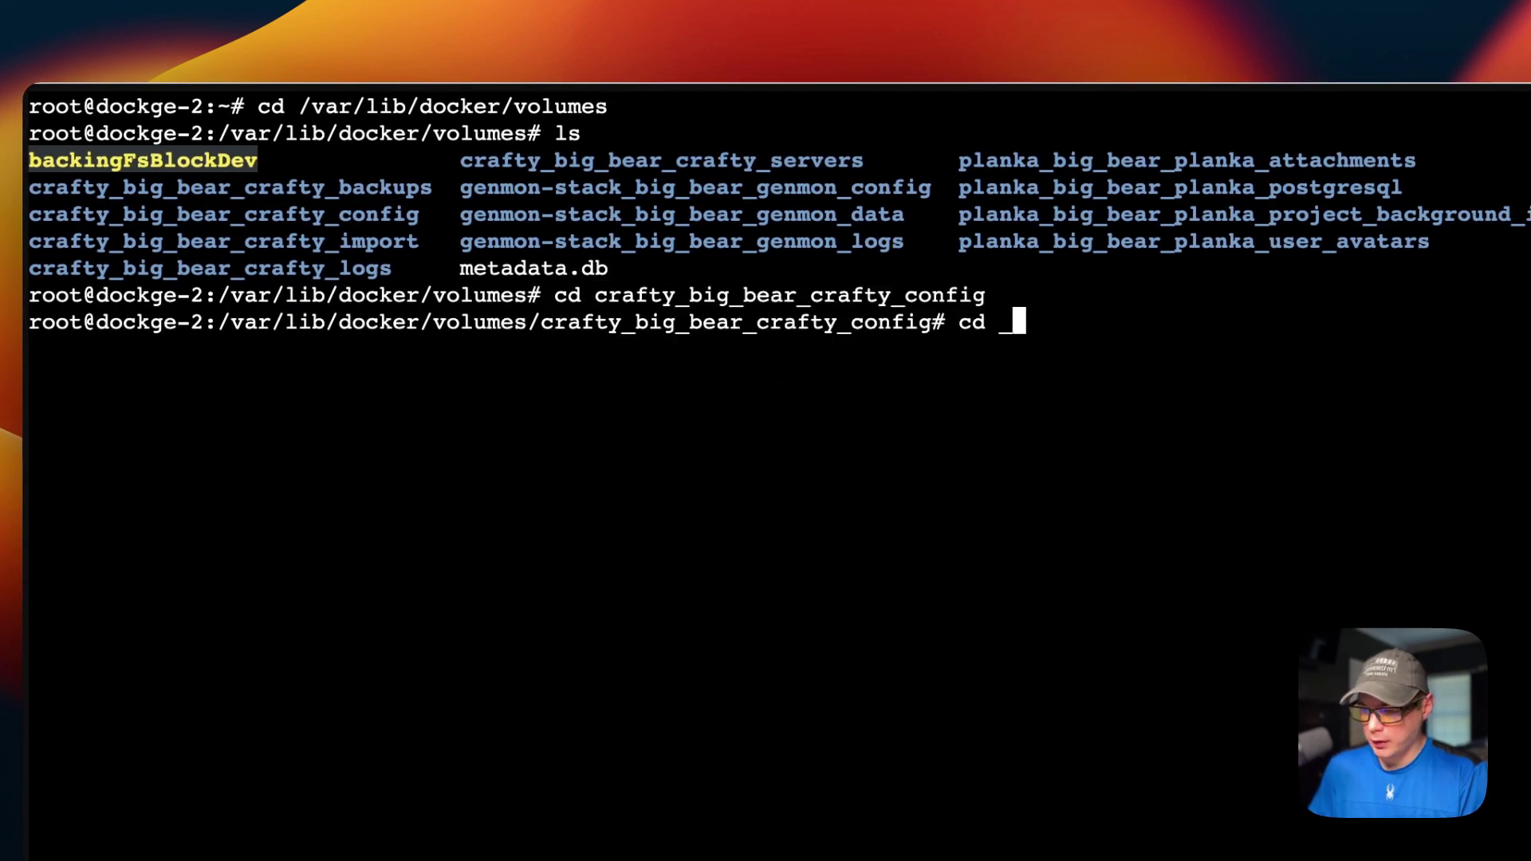
# - Change into the _data directory of the Crafty config volume and list its files
pyautogui.write('cd _data')
pyautogui.press('Return')
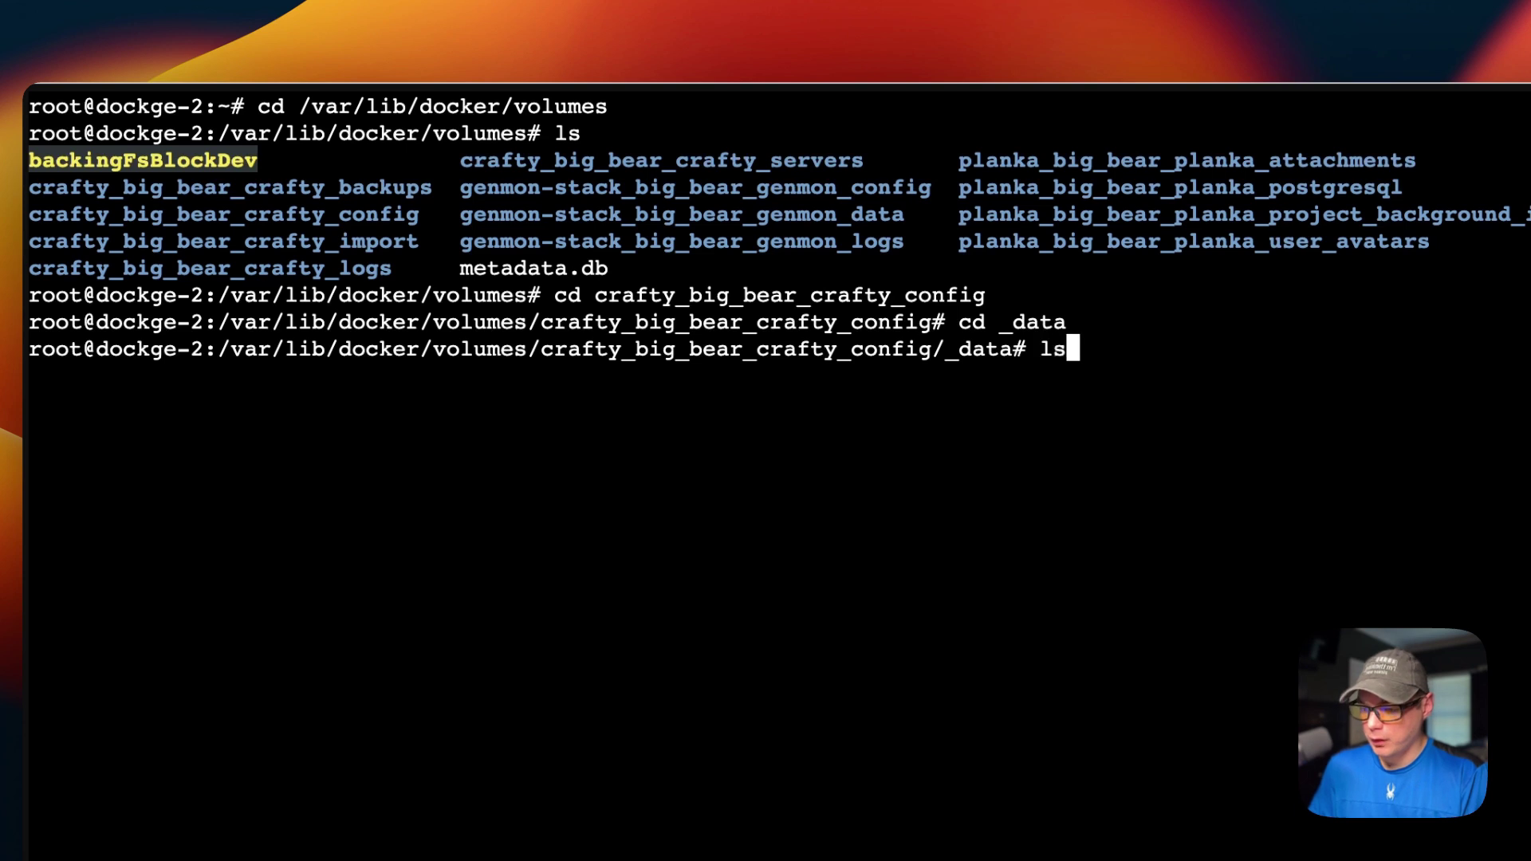
pyautogui.write('ls')
pyautogui.press('Return')
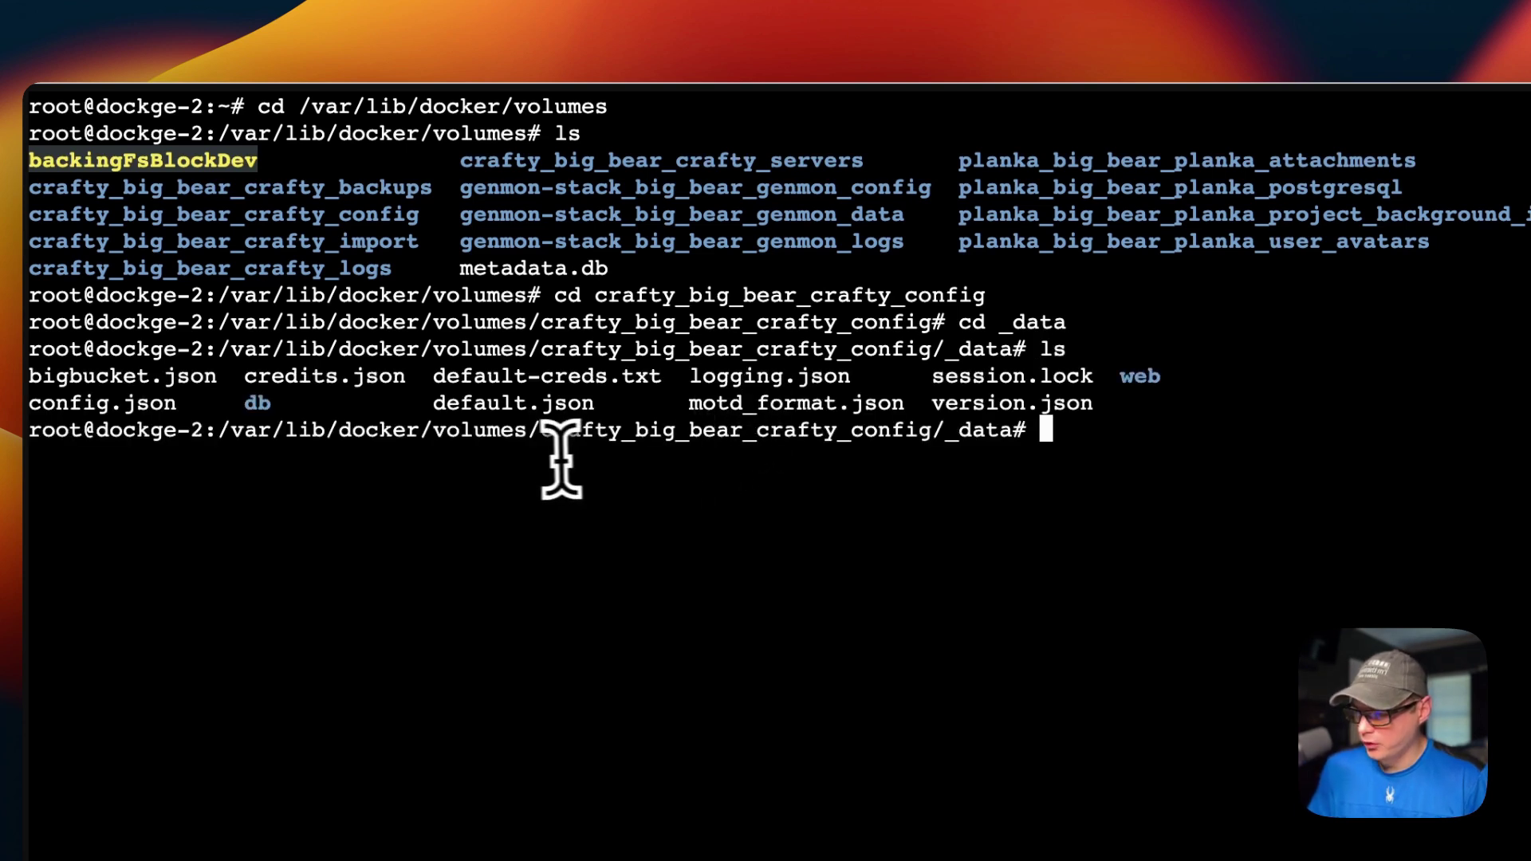
# - Display the contents of default-creds.txt with cat
pyautogui.moveTo(433, 376); pyautogui.dragTo(614, 376)
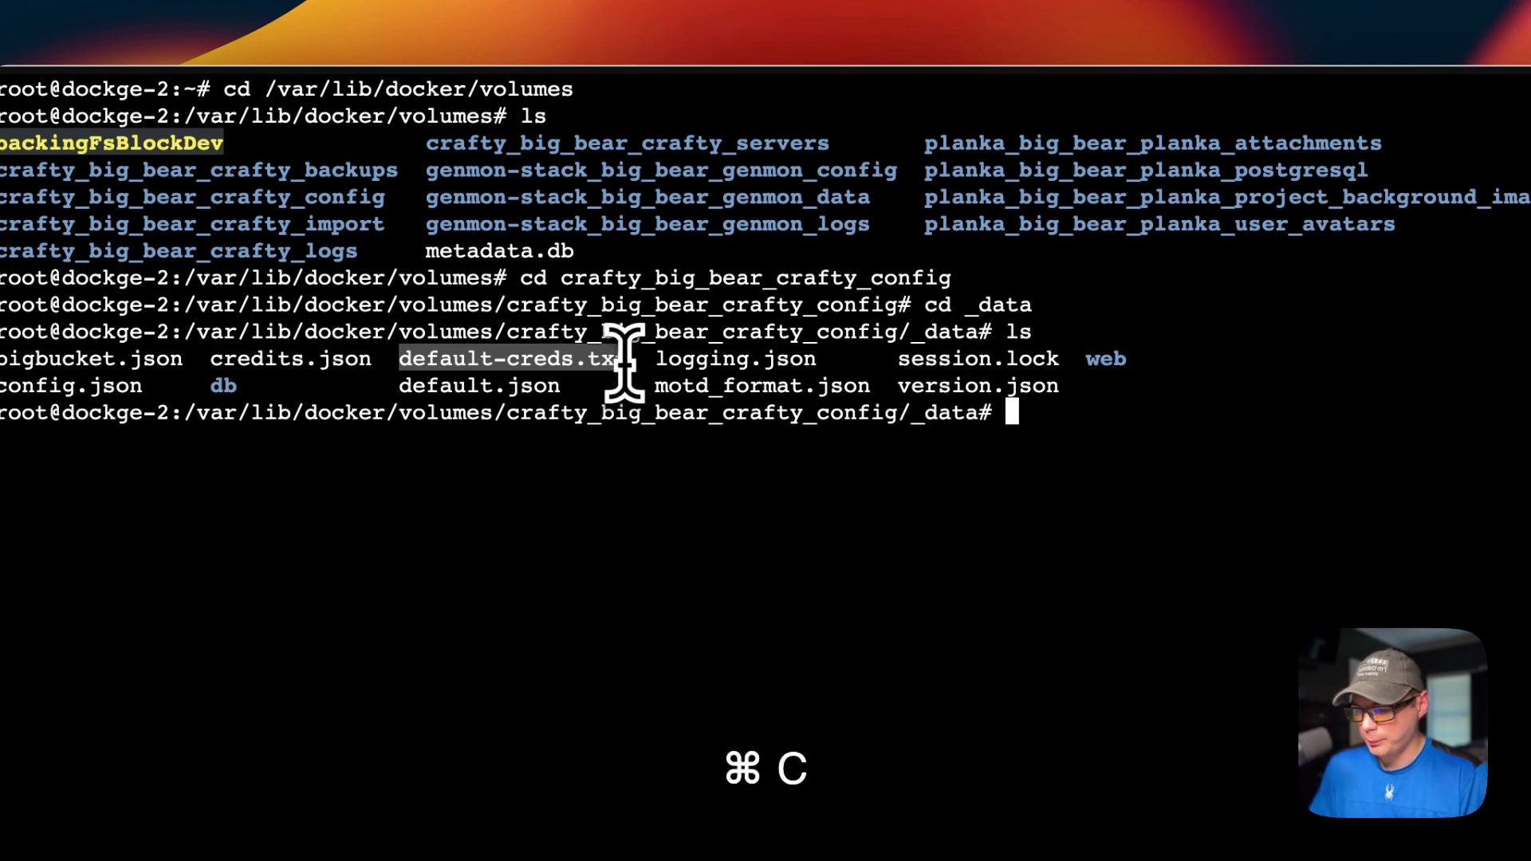
pyautogui.write('cat')
pyautogui.press('BackSpace')
pyautogui.press('BackSpace')
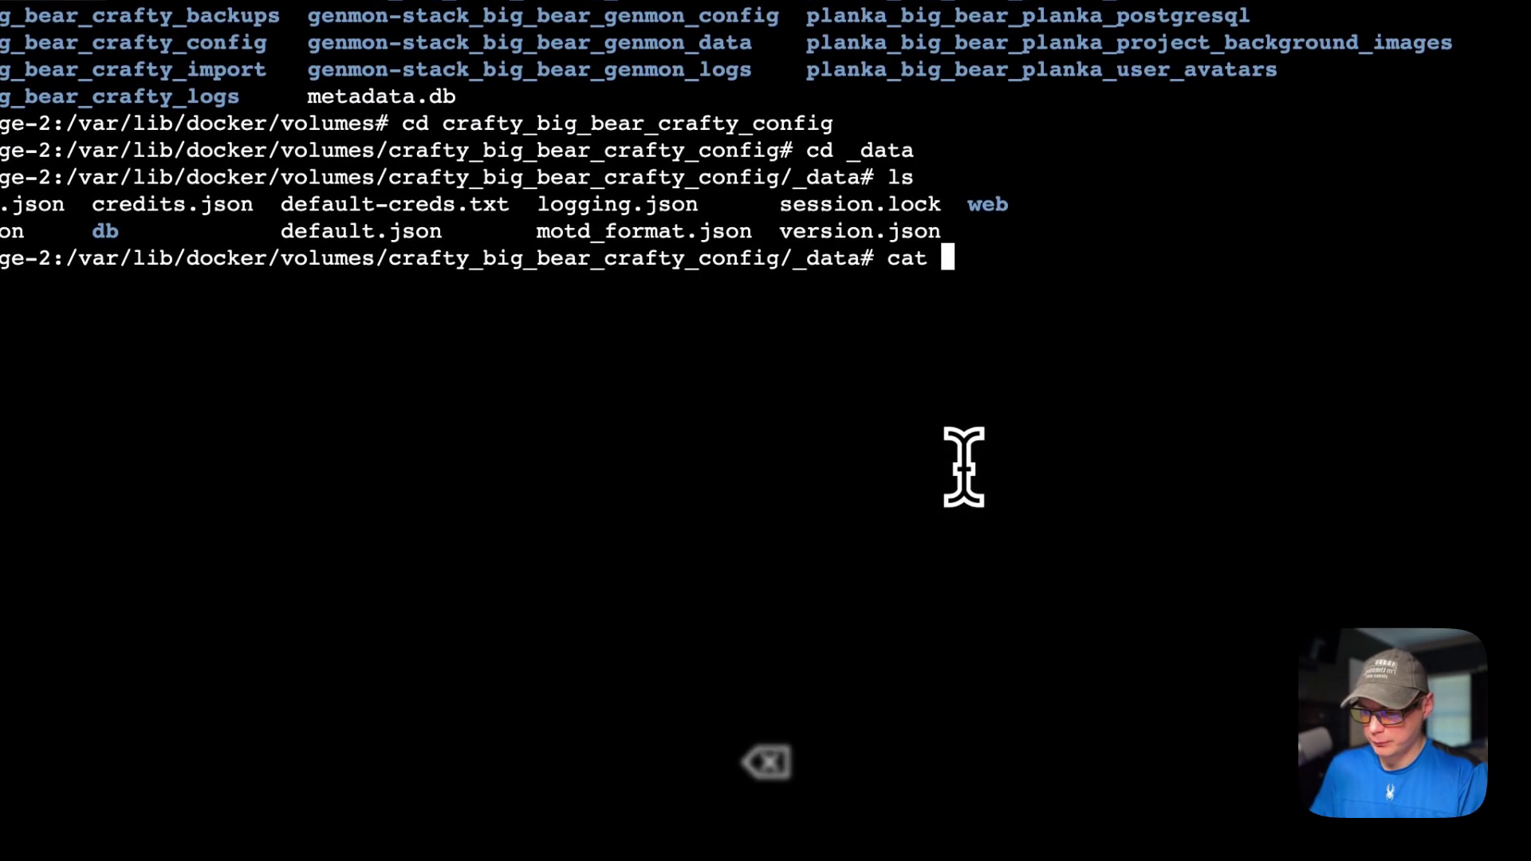
pyautogui.press('super+v')
pyautogui.press('Return')
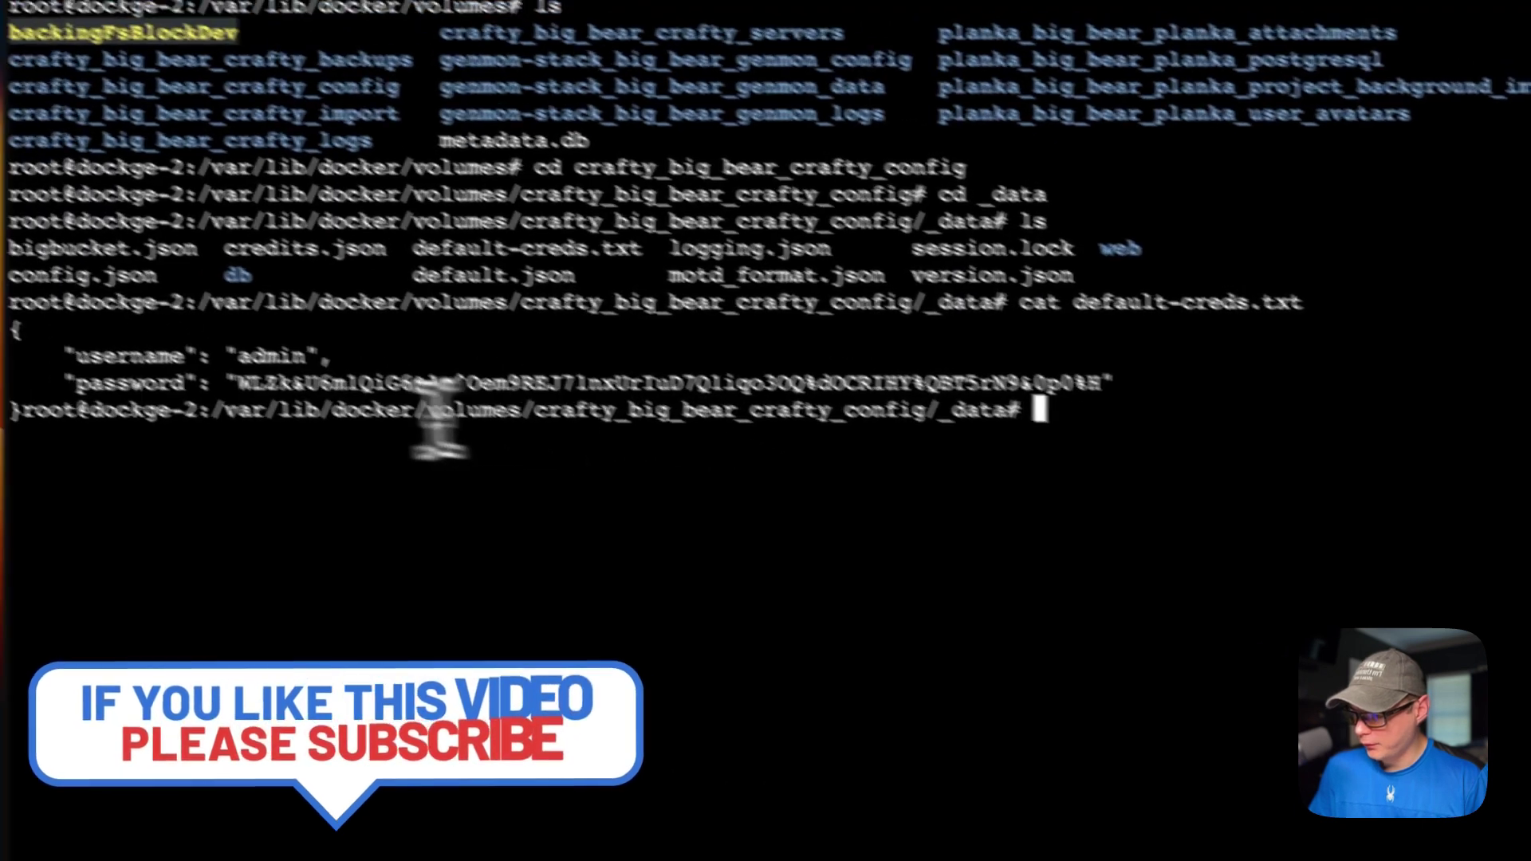
# - Examine the username and password entries in the credentials output and select the complete password value
pyautogui.moveTo(76, 356); pyautogui.dragTo(244, 356)
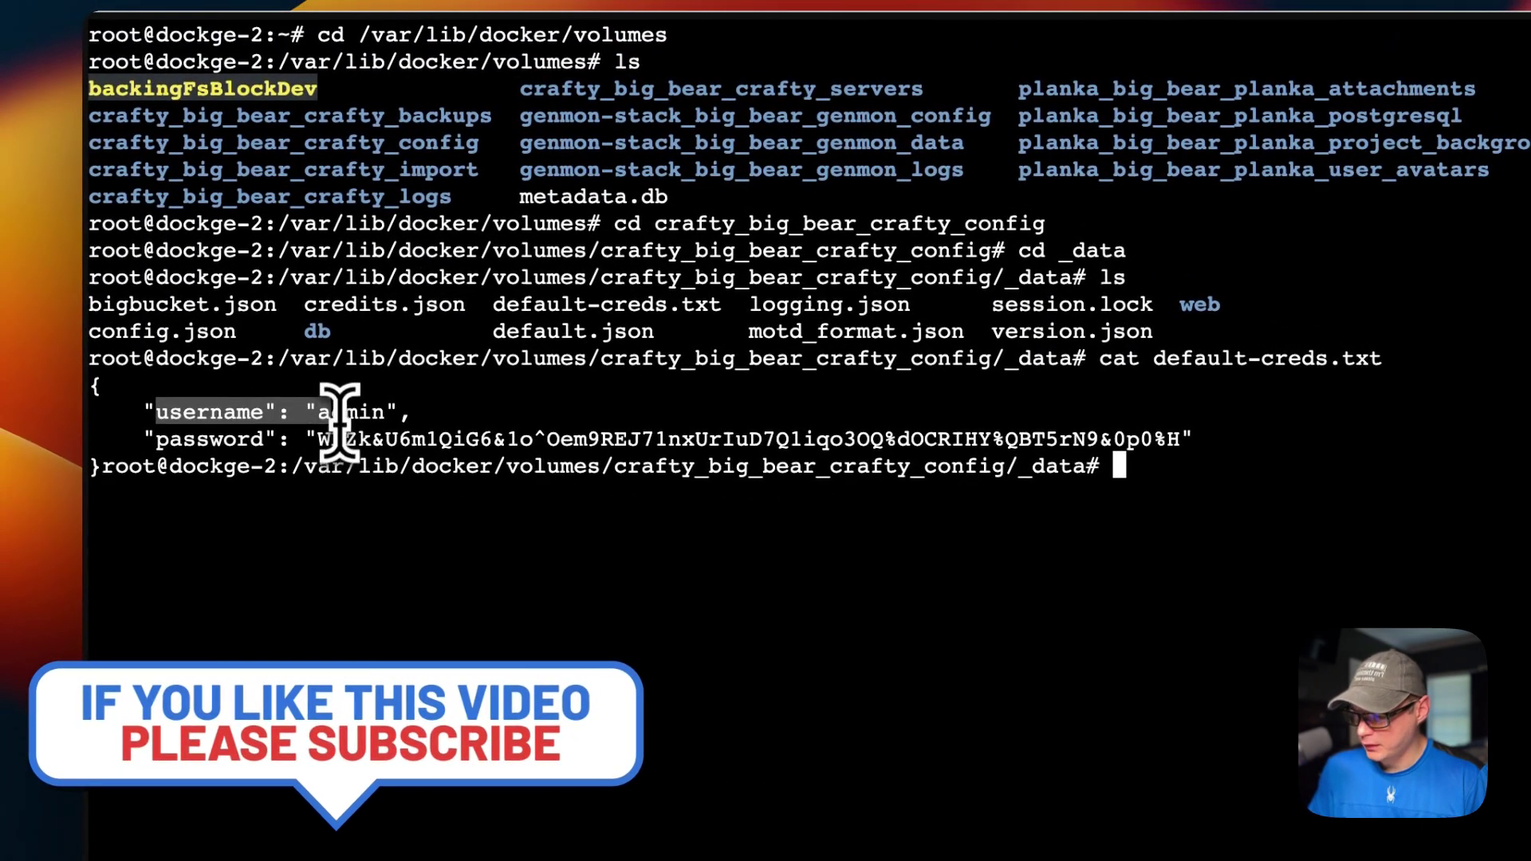
pyautogui.moveTo(156, 439); pyautogui.dragTo(416, 441)
pyautogui.click(331, 441)
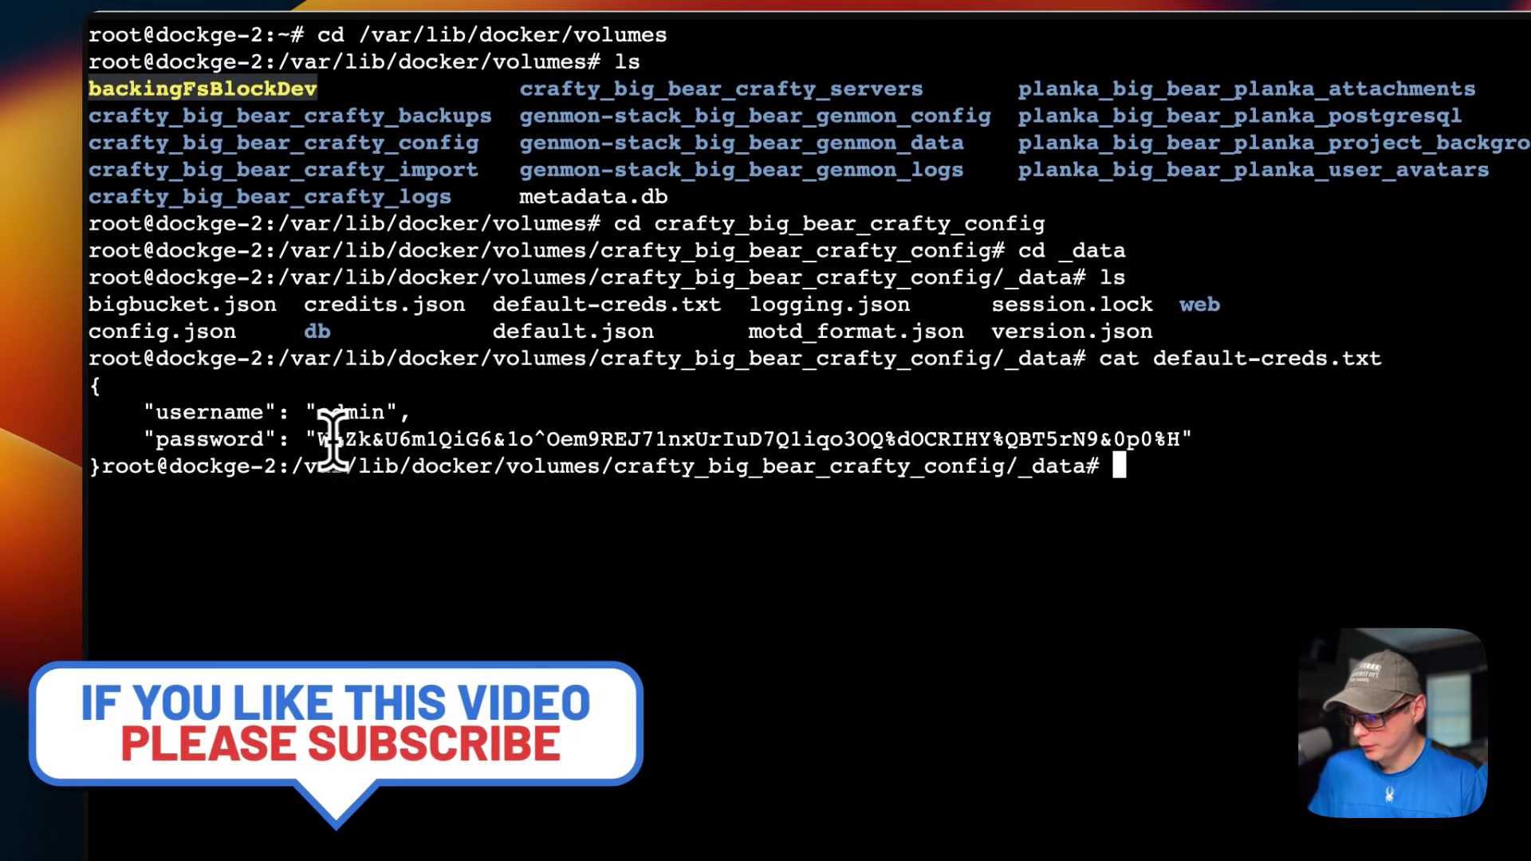
pyautogui.moveTo(322, 441); pyautogui.dragTo(1175, 443)
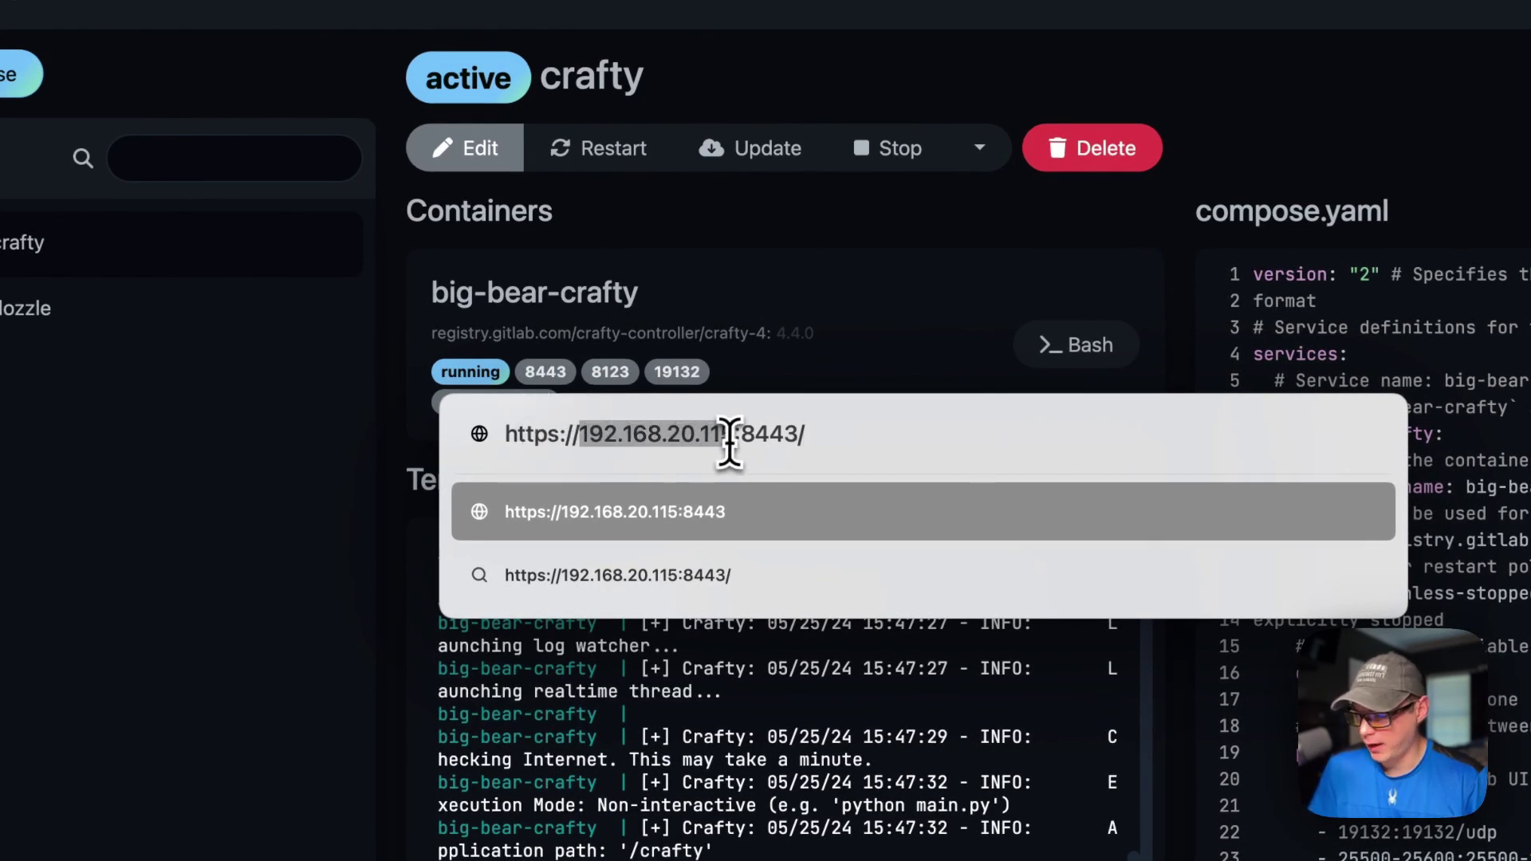
pyautogui.moveTo(743, 443); pyautogui.dragTo(760, 438)
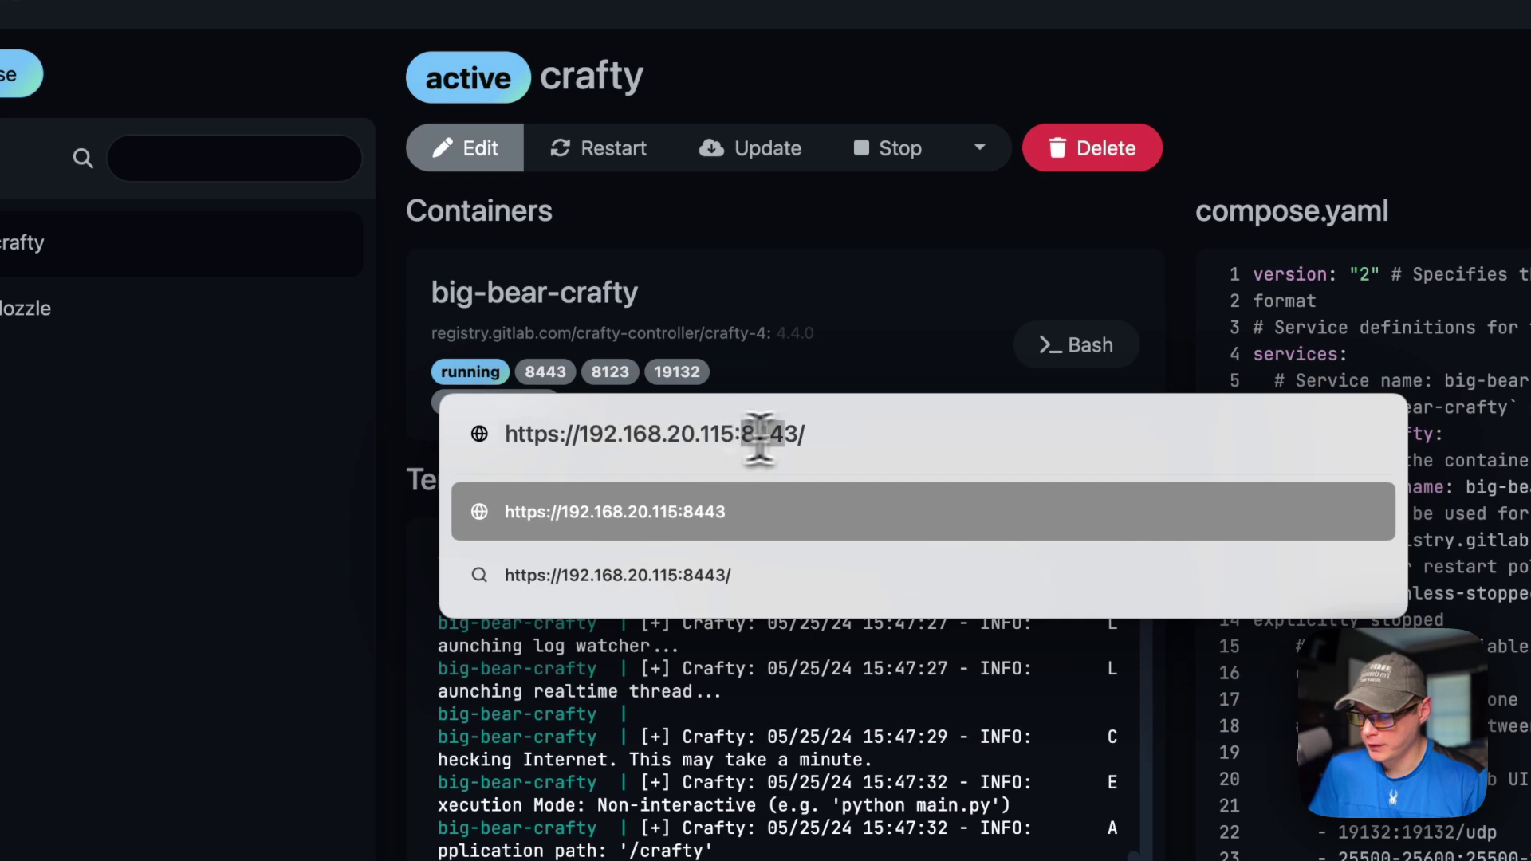
pyautogui.press('Return')
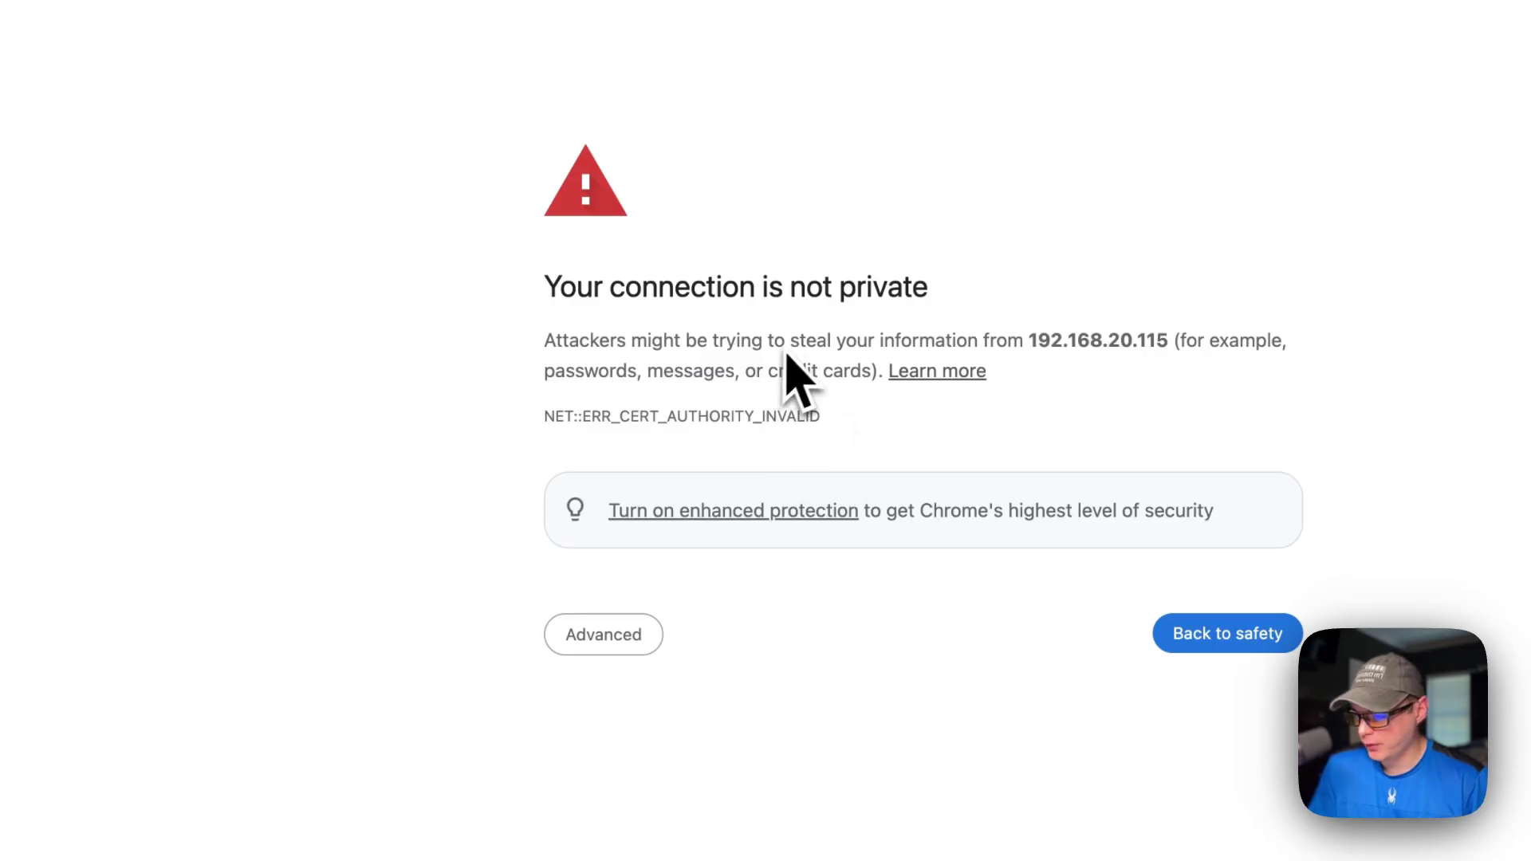
# - Bypass the untrusted certificate warning and proceed to 192.168.20.115
pyautogui.click(618, 636)
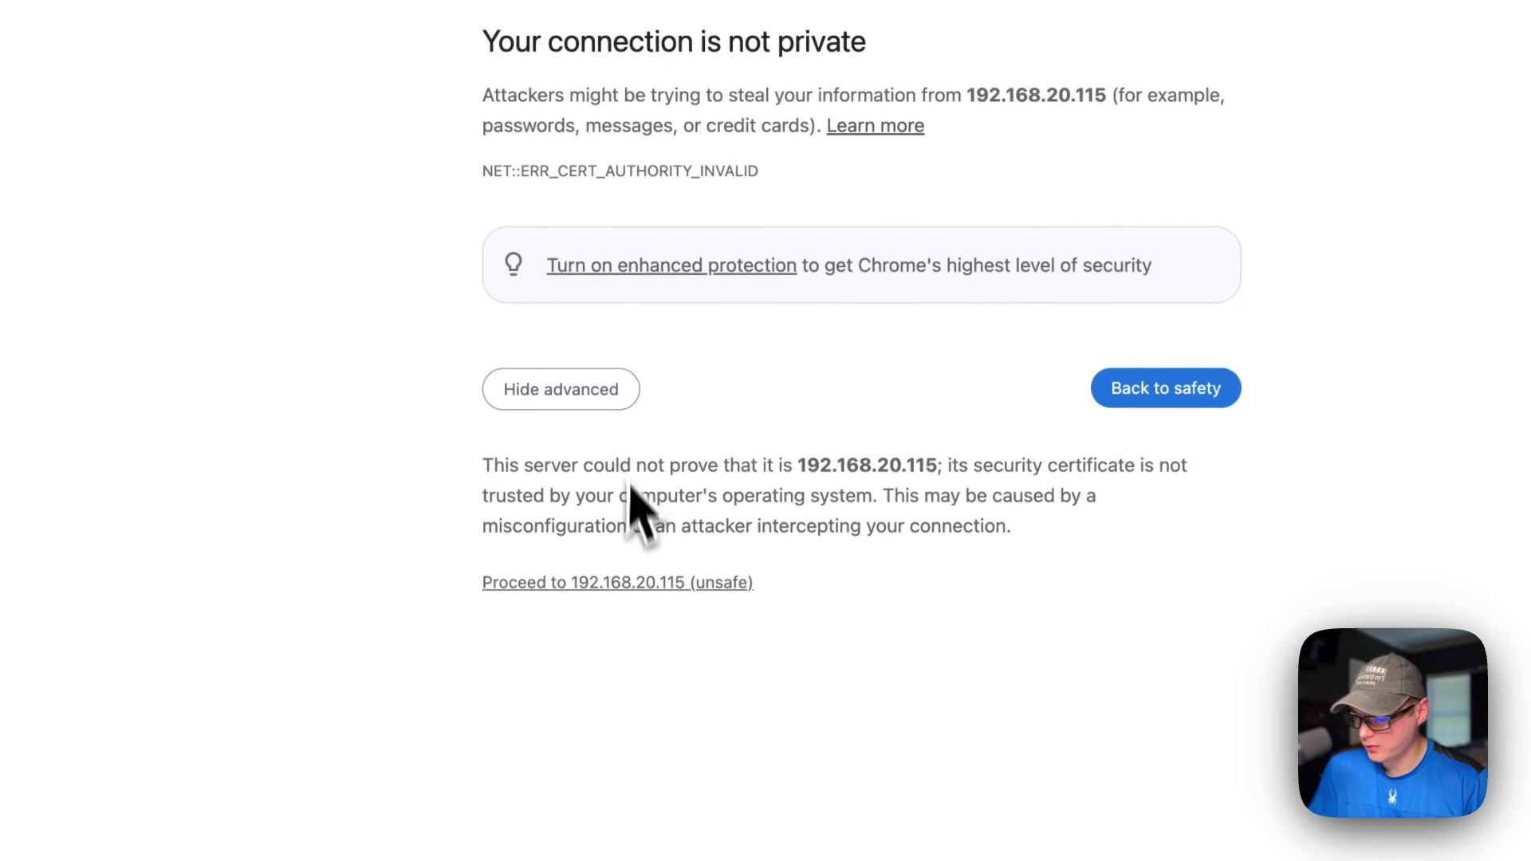
pyautogui.click(558, 584)
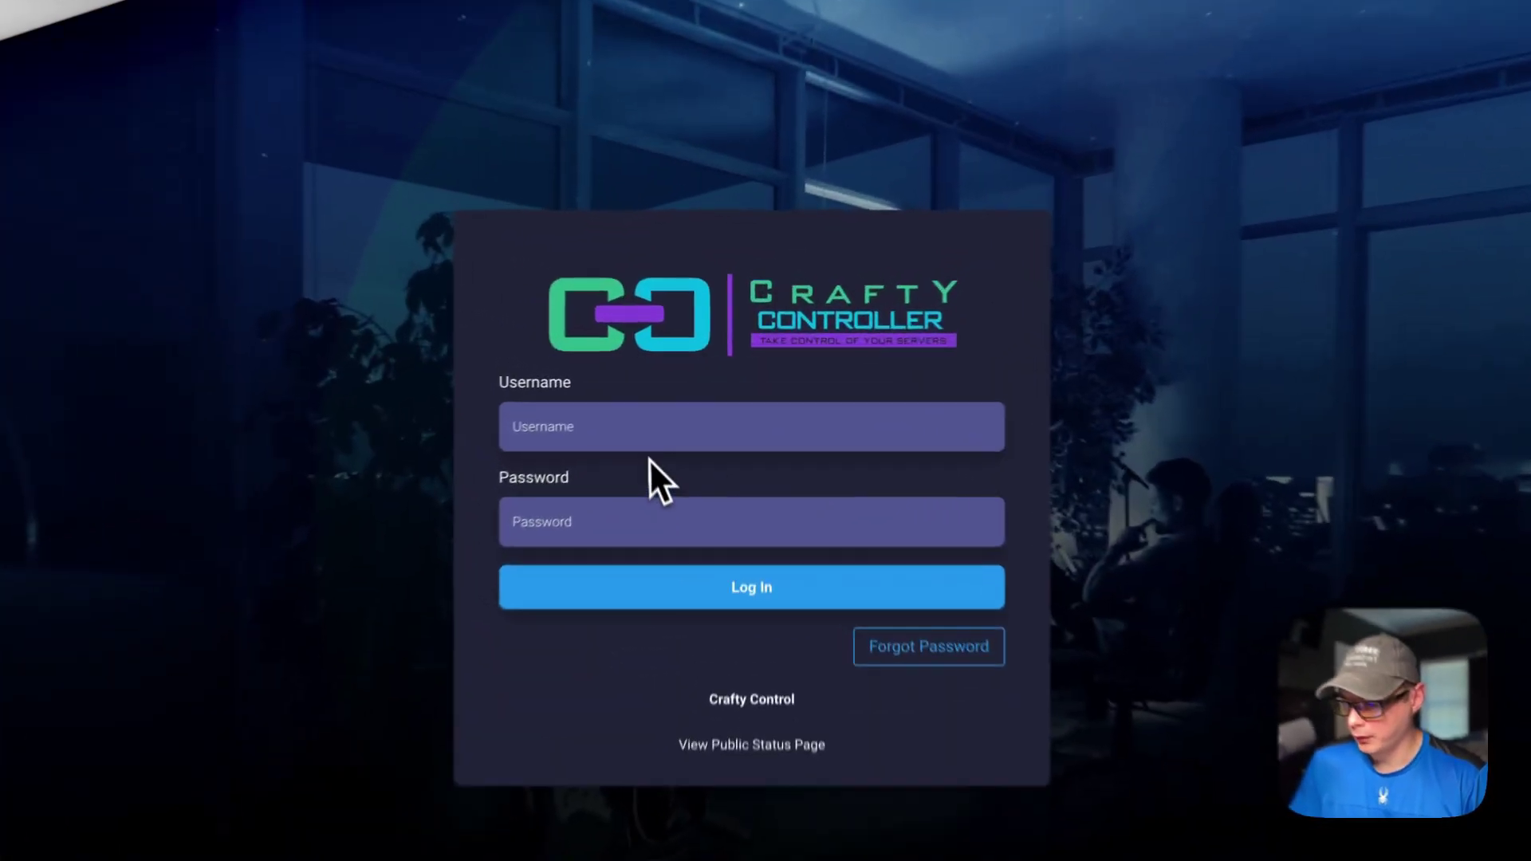
# - Log in to Crafty as admin with the default account password and dismiss the feedback survey
pyautogui.click(678, 392)
pyautogui.write('admin')
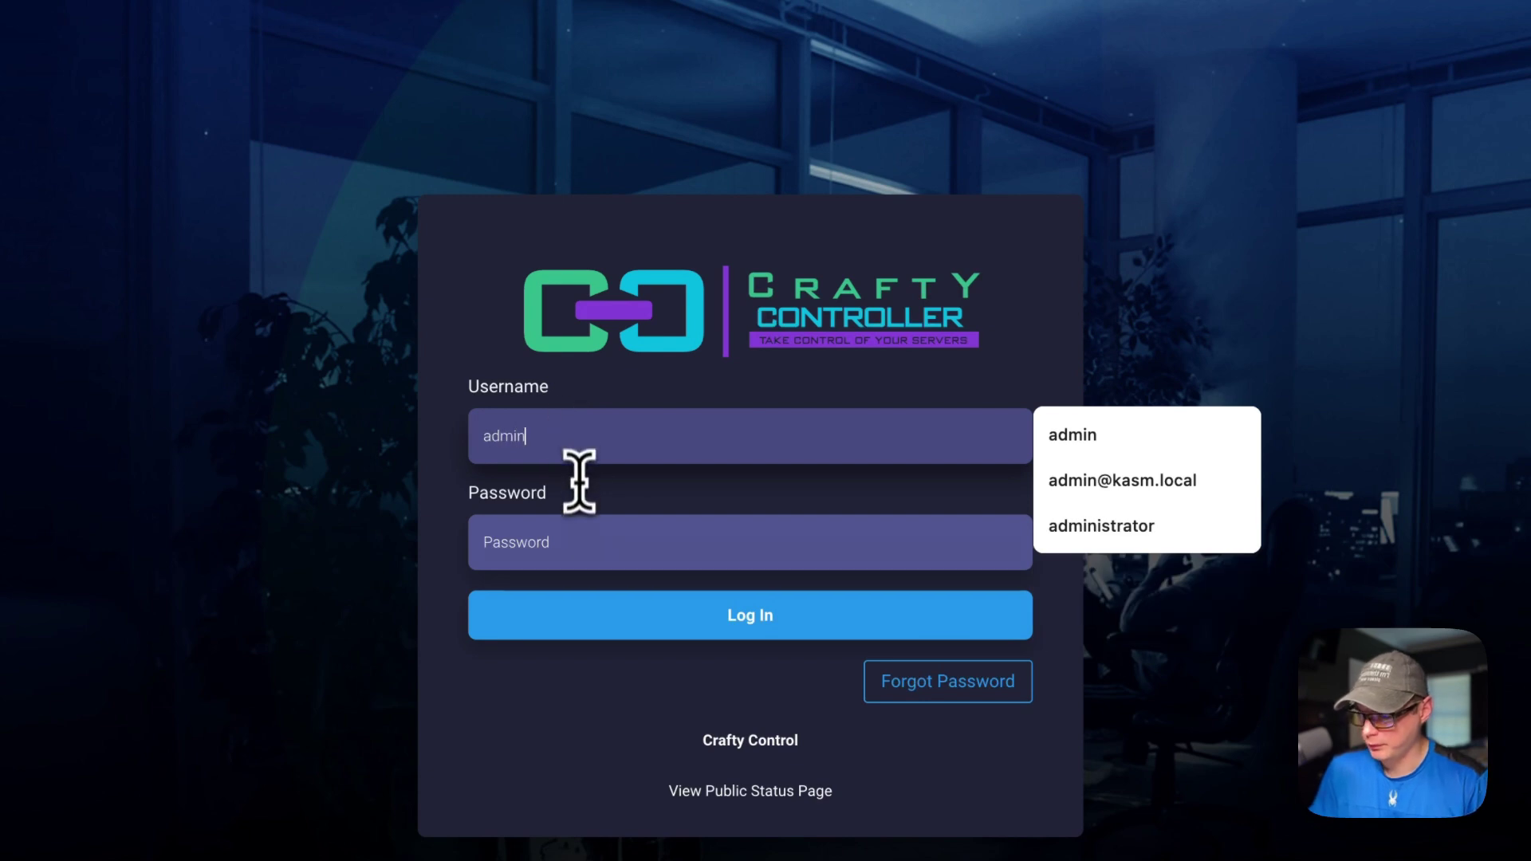
pyautogui.click(566, 522)
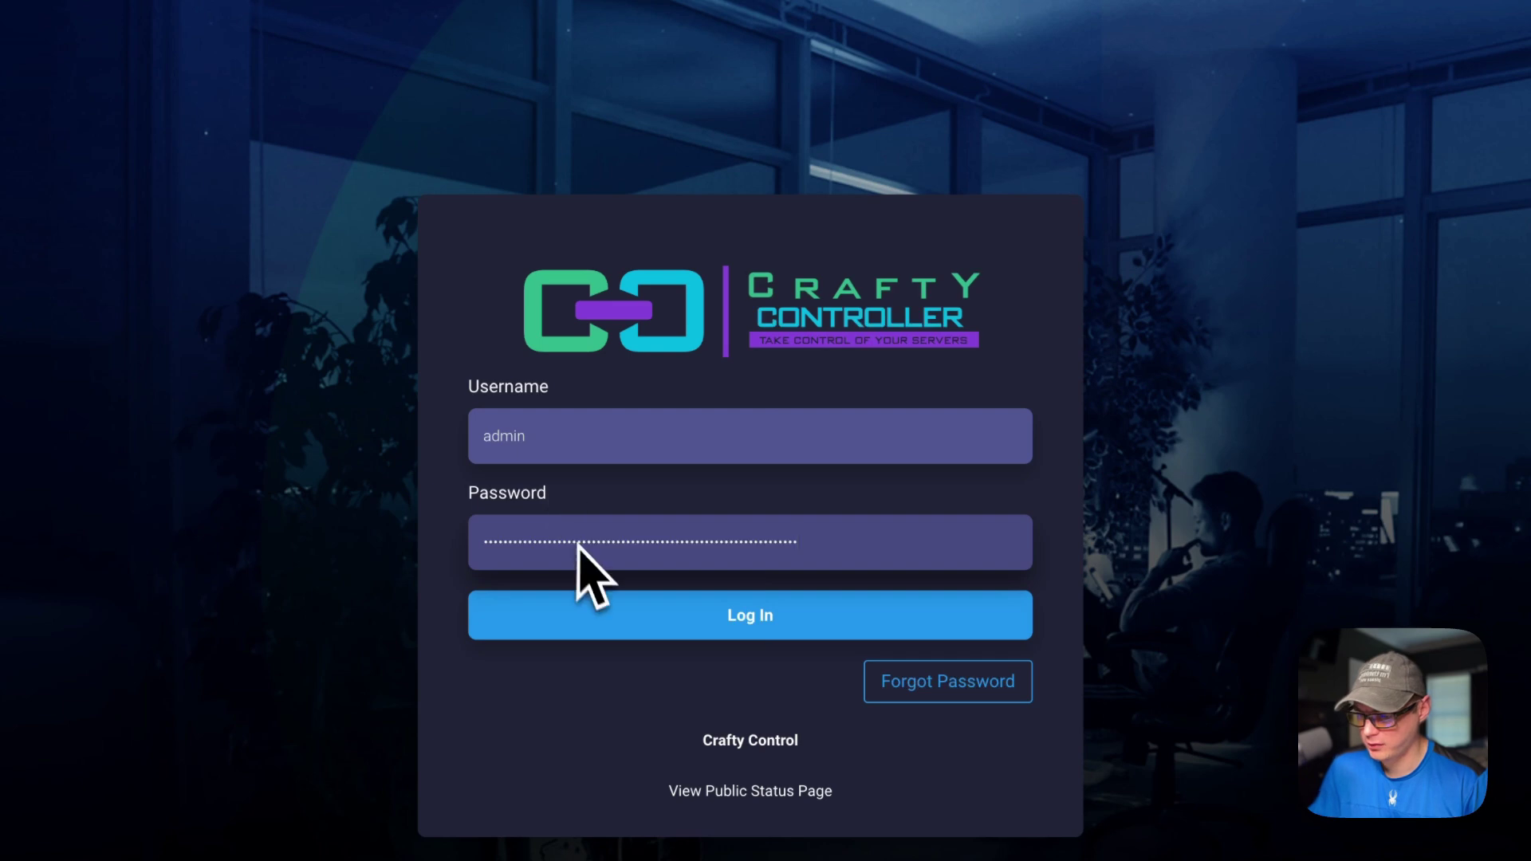
pyautogui.click(600, 623)
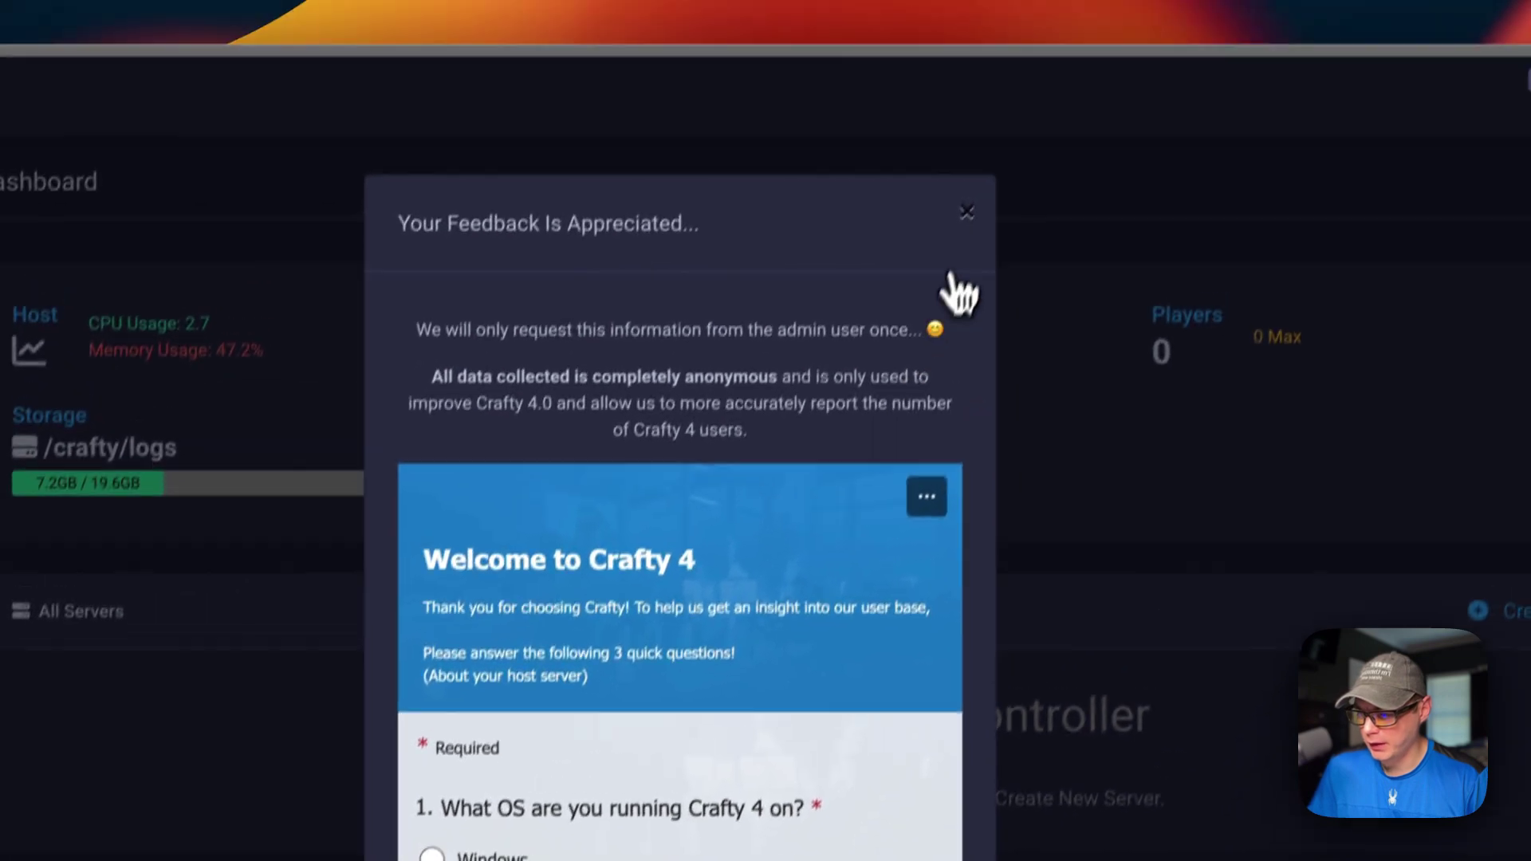
pyautogui.click(966, 212)
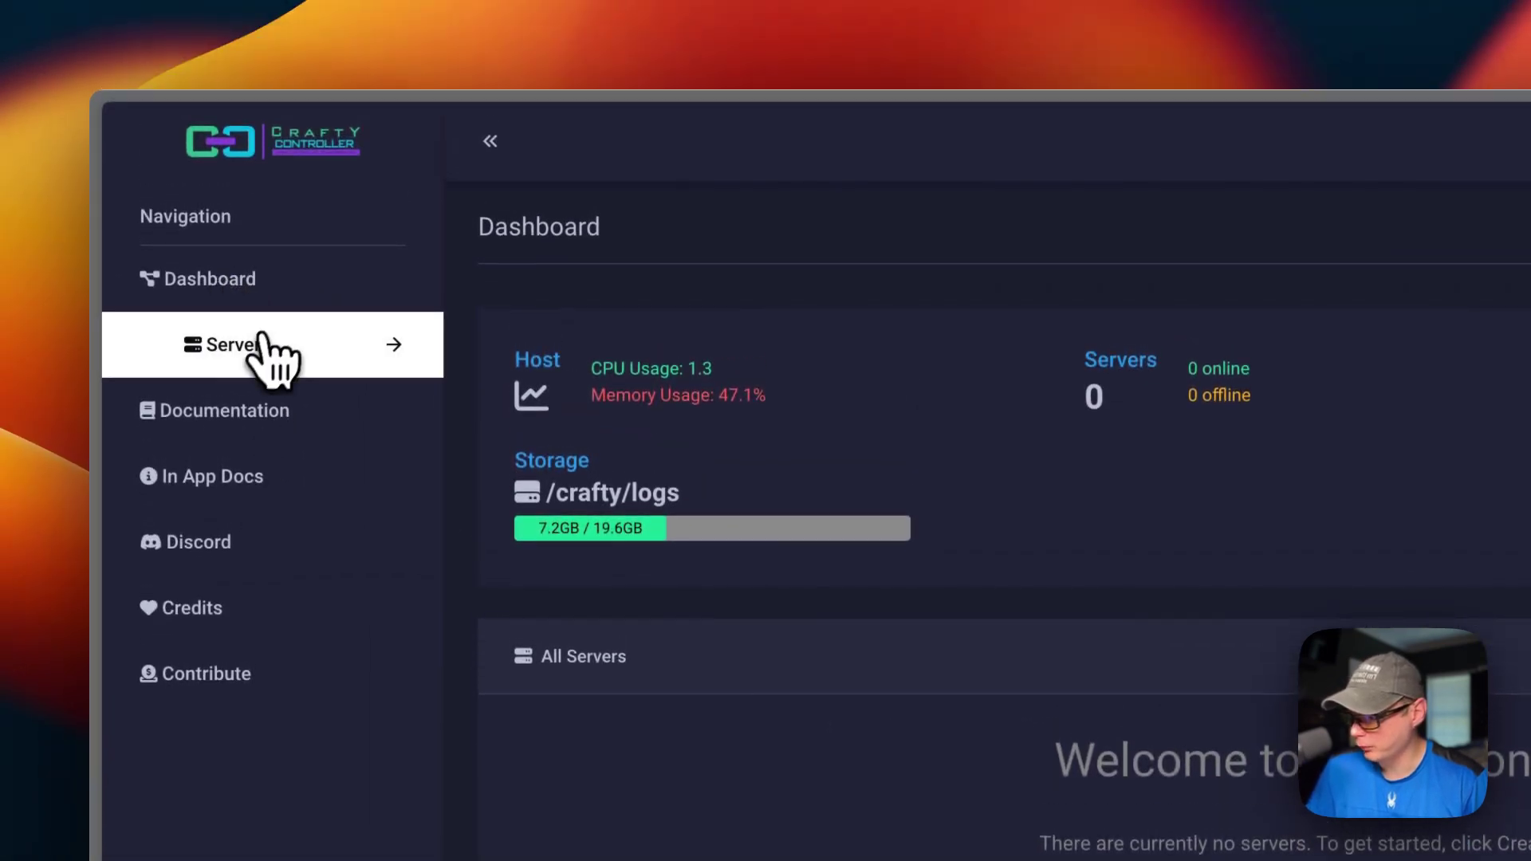
# - Open the page for creating a new server and examine the forms for both Minecraft-Java and Minecraft-Bedrock
pyautogui.click(231, 351)
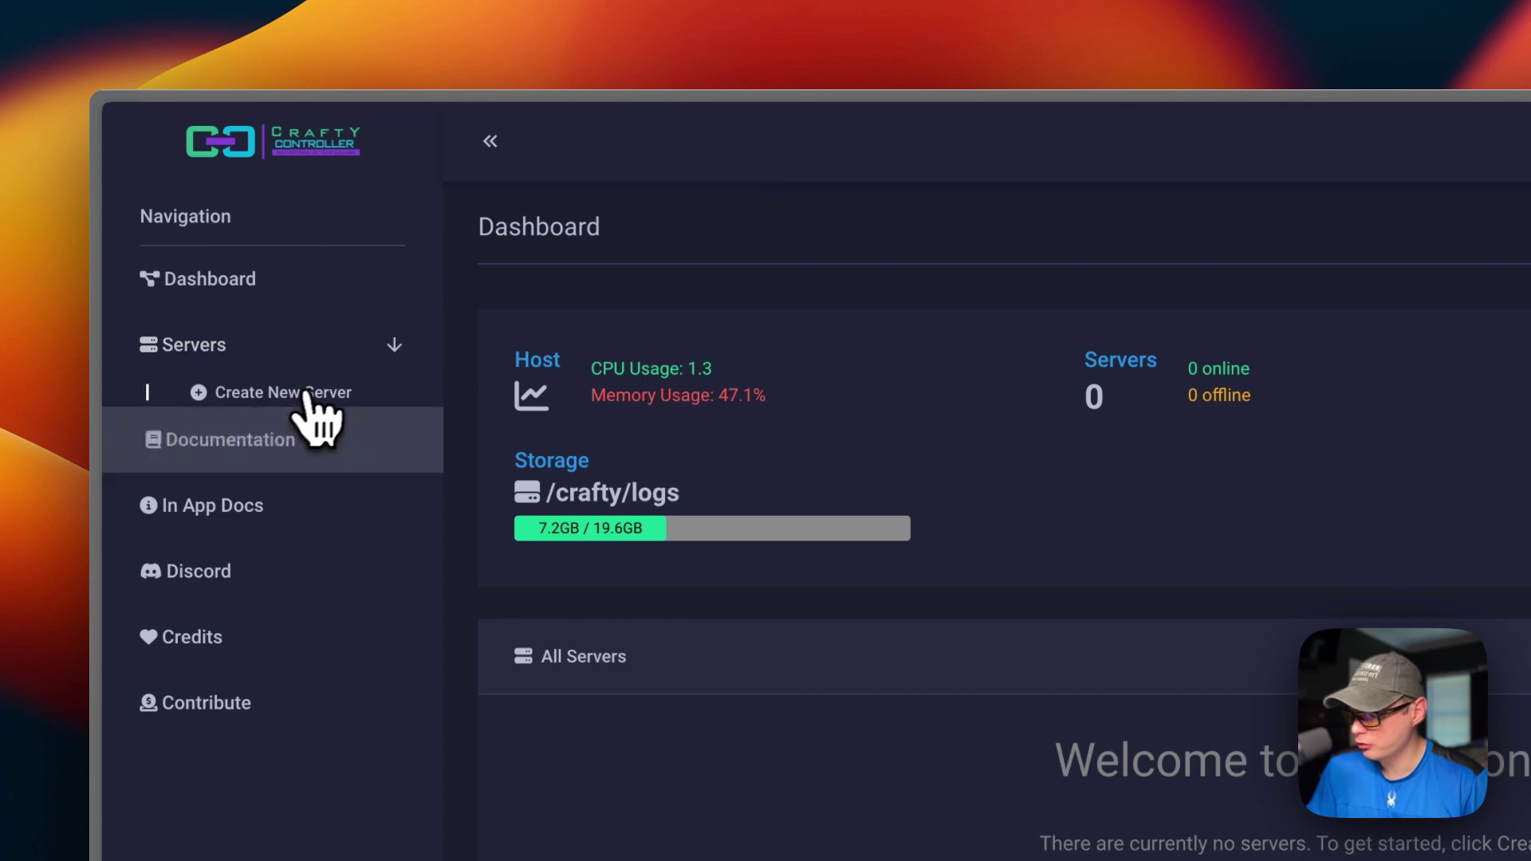
pyautogui.click(274, 395)
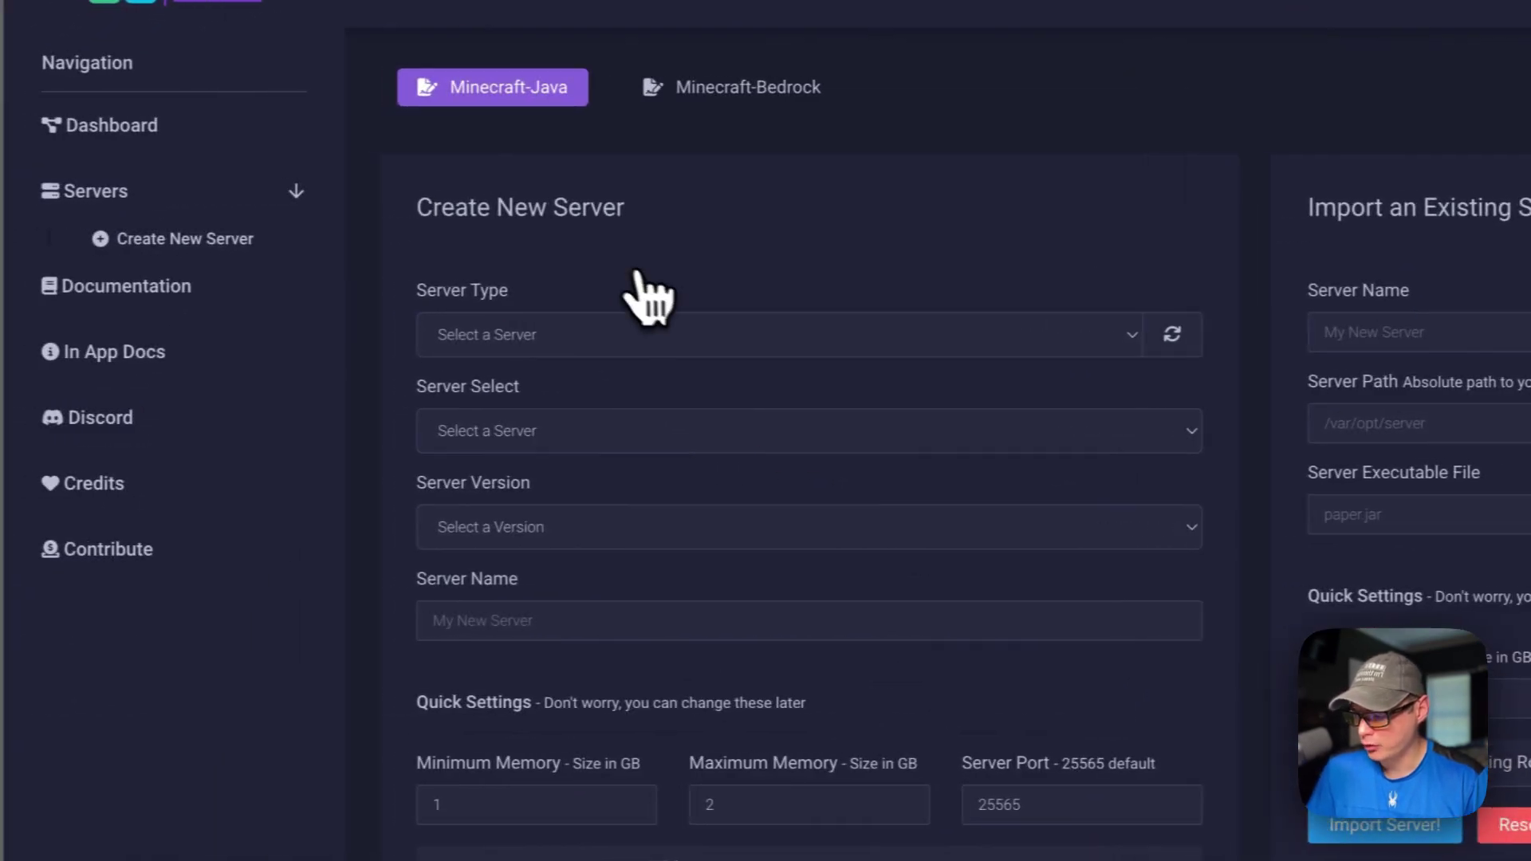
pyautogui.scroll(-5, 661, 453)
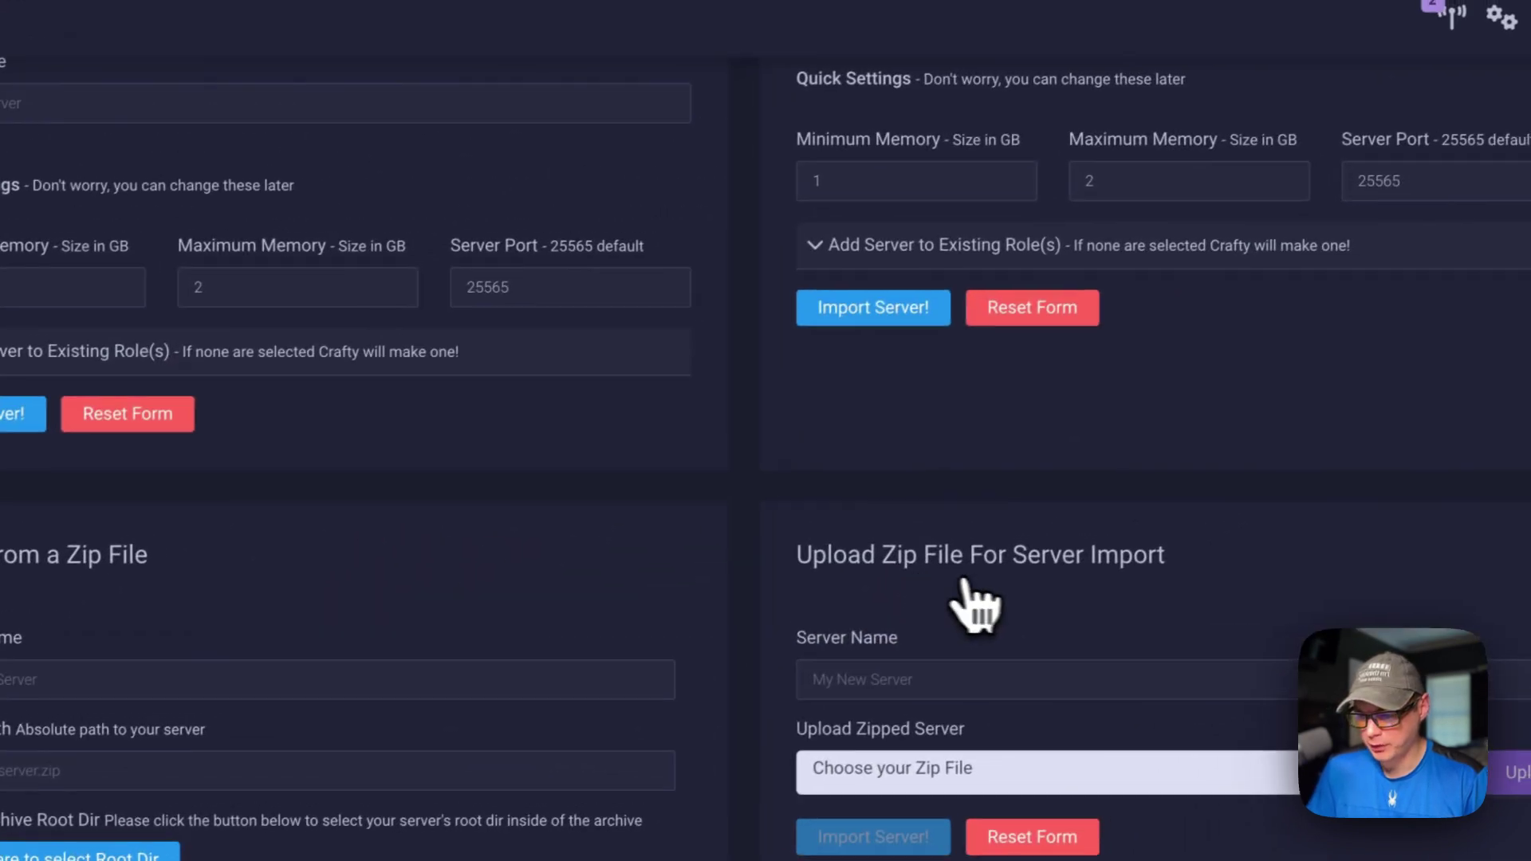
pyautogui.scroll(5, 1037, 618)
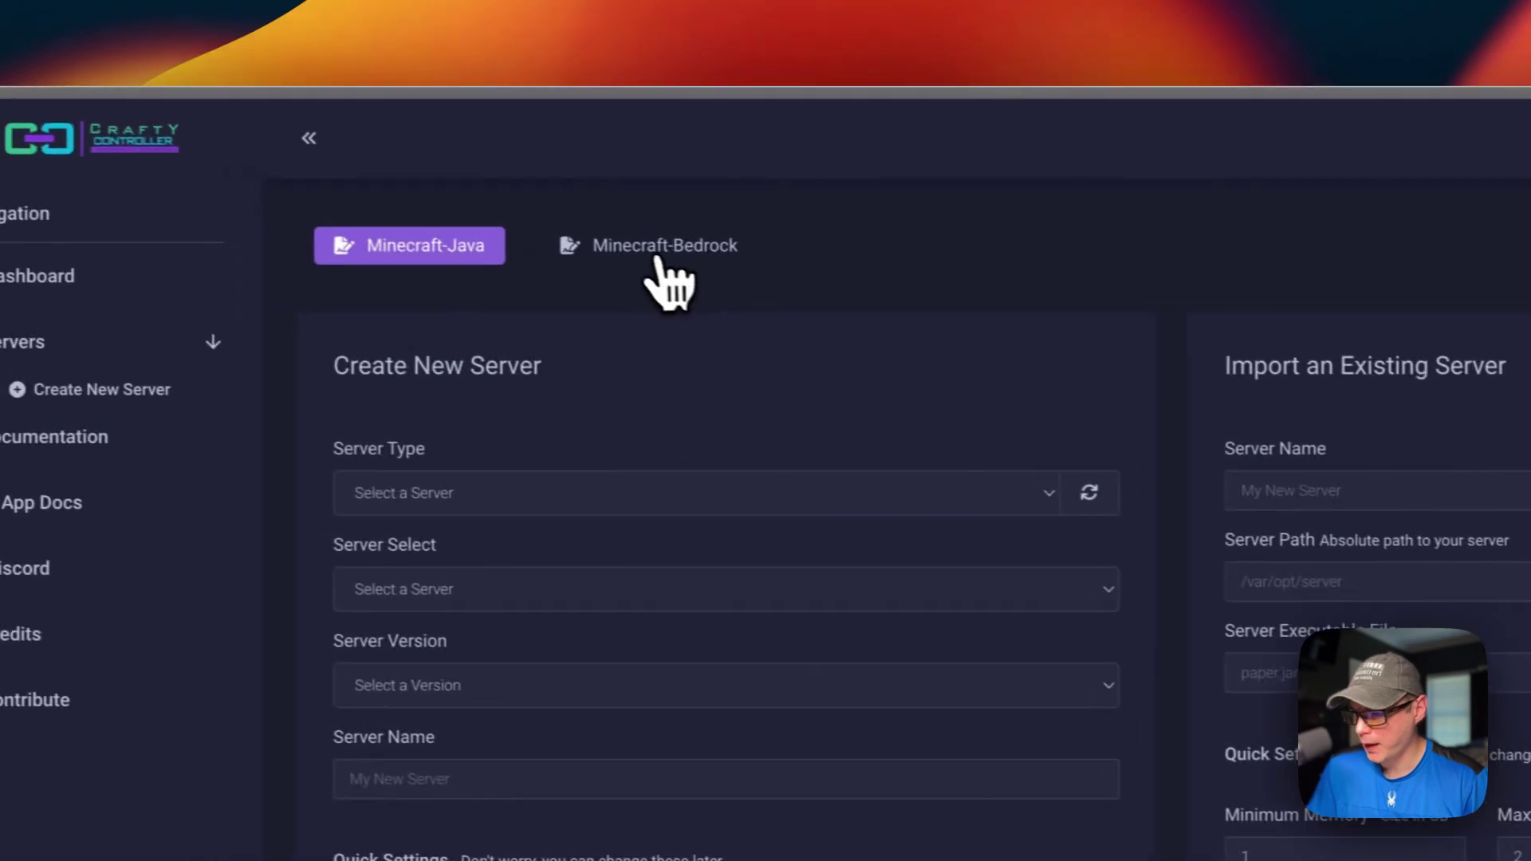
pyautogui.click(209, 129)
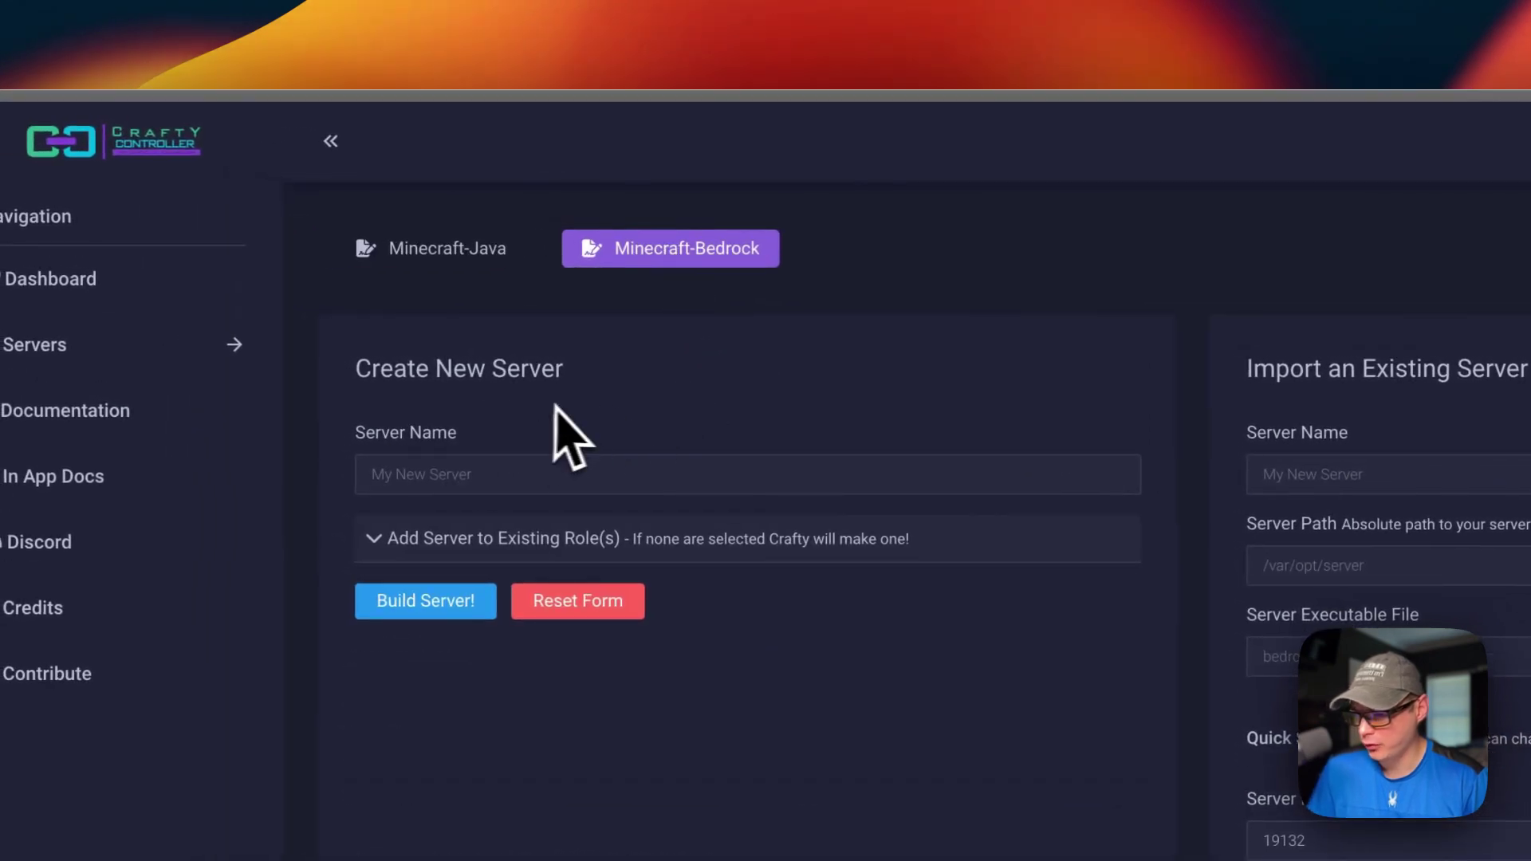
pyautogui.scroll(-5, 1177, 710)
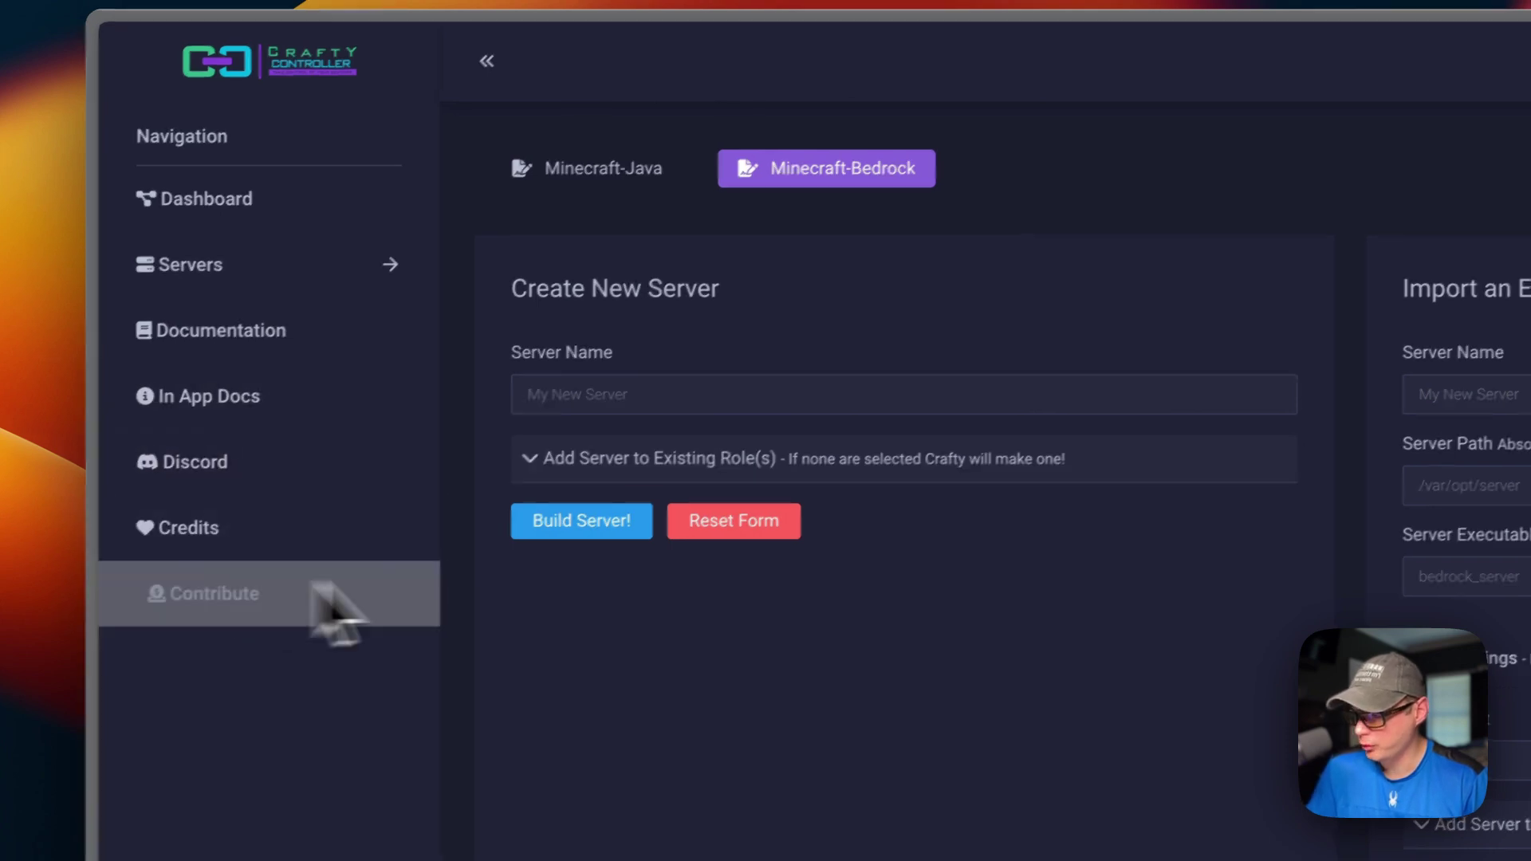
pyautogui.click(527, 202)
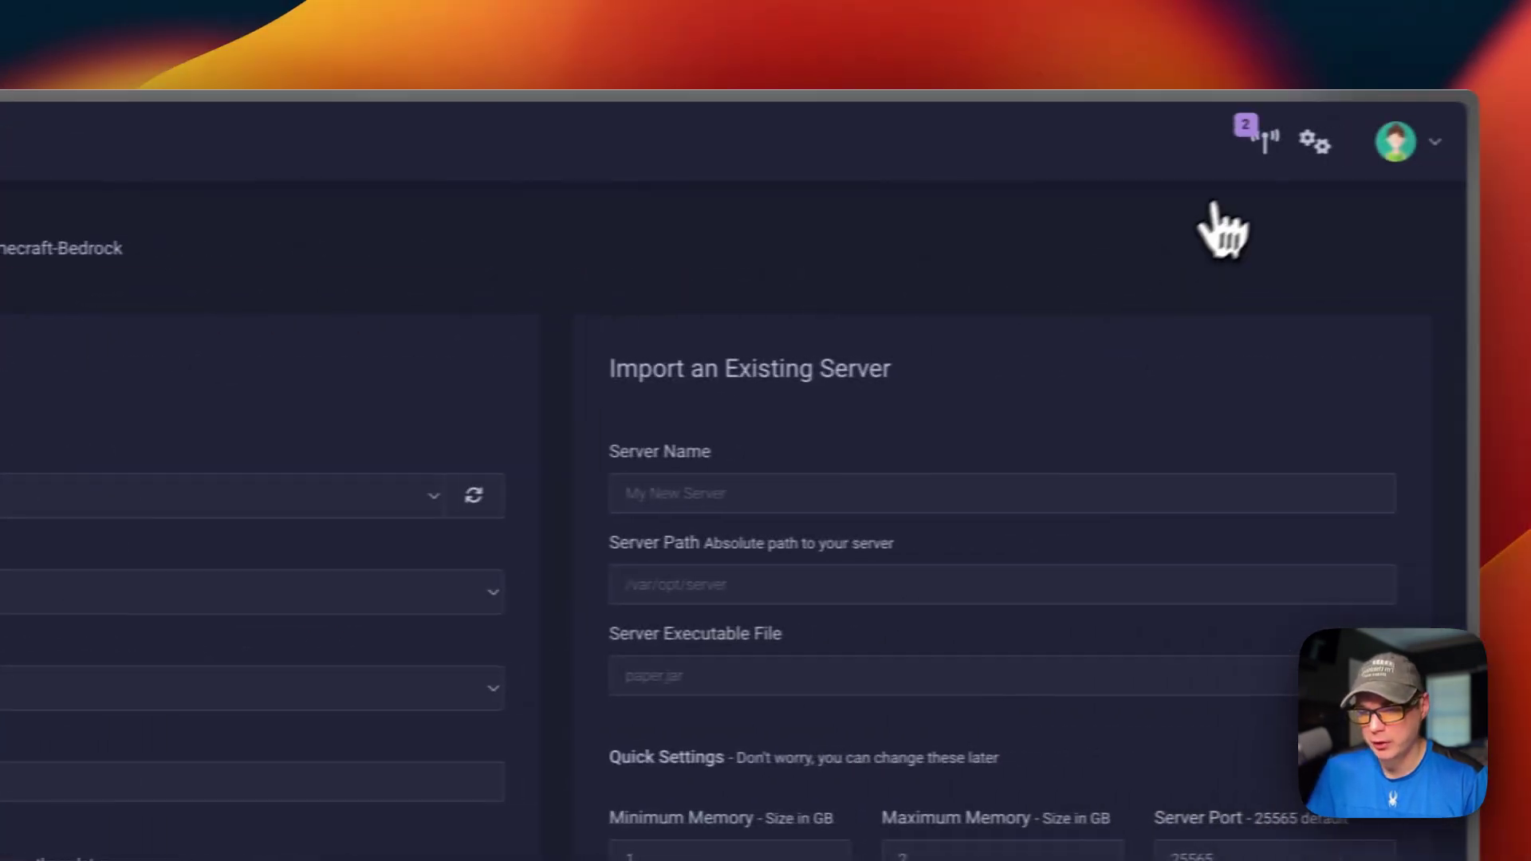
# - Read the Crafty notifications and close the notification list
pyautogui.click(1233, 148)
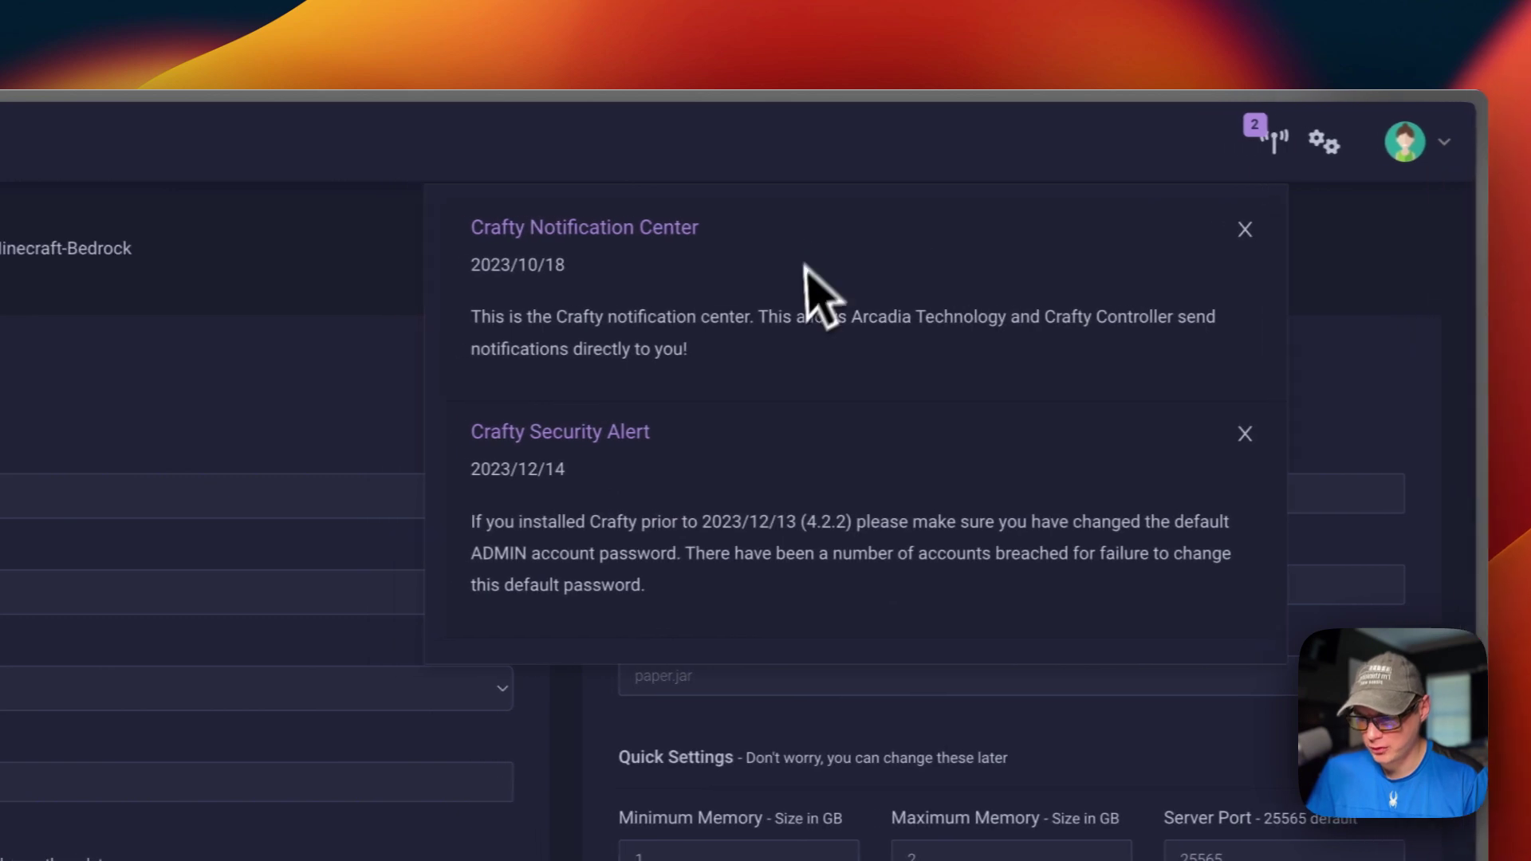
pyautogui.click(1354, 250)
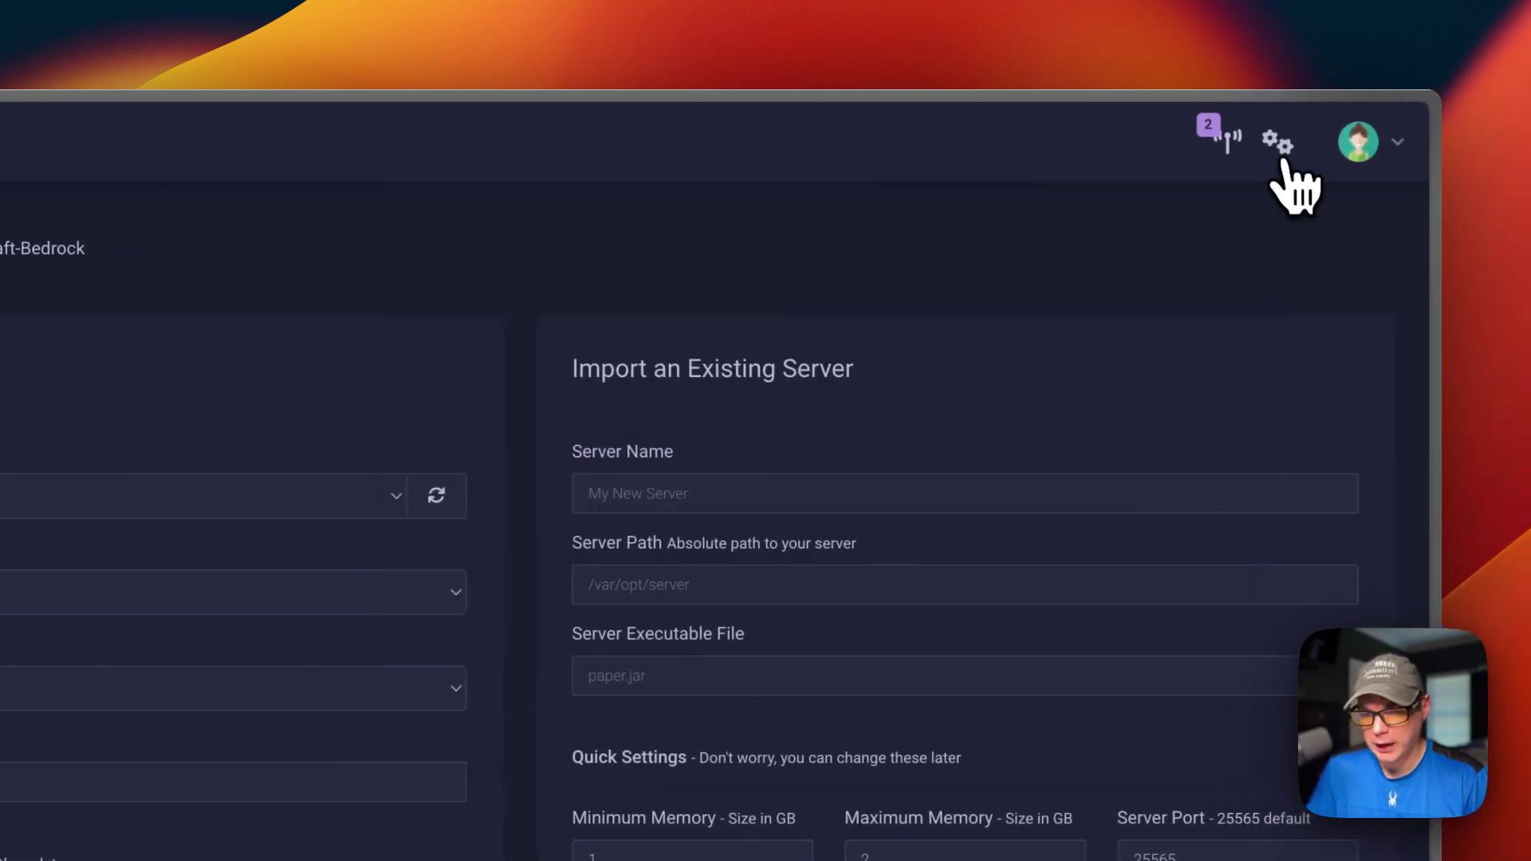
# - Open the Crafty configuration and look through the Config.json settings
pyautogui.click(1335, 142)
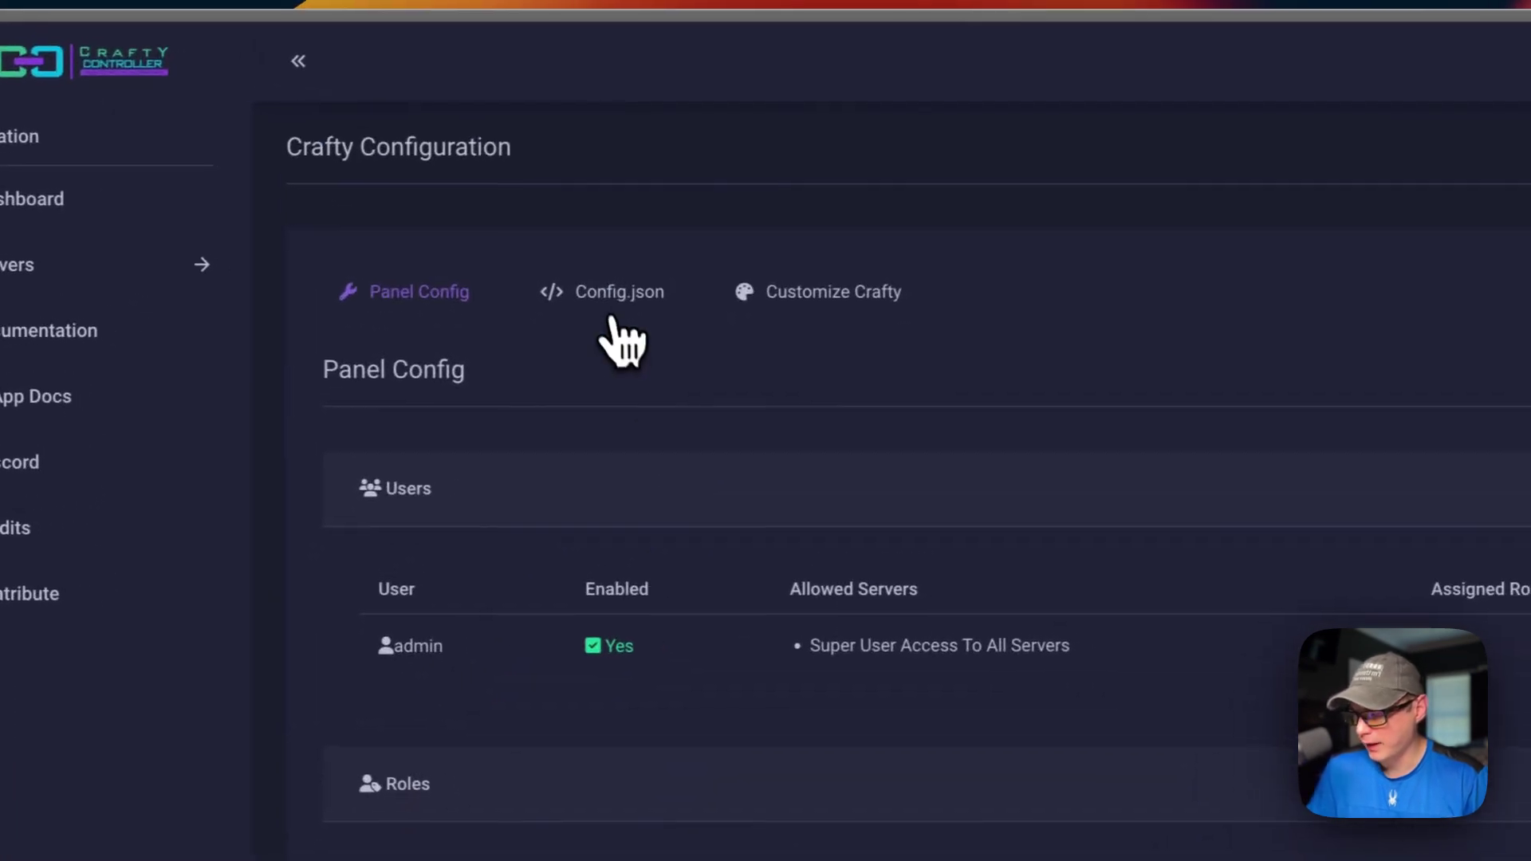
pyautogui.click(612, 319)
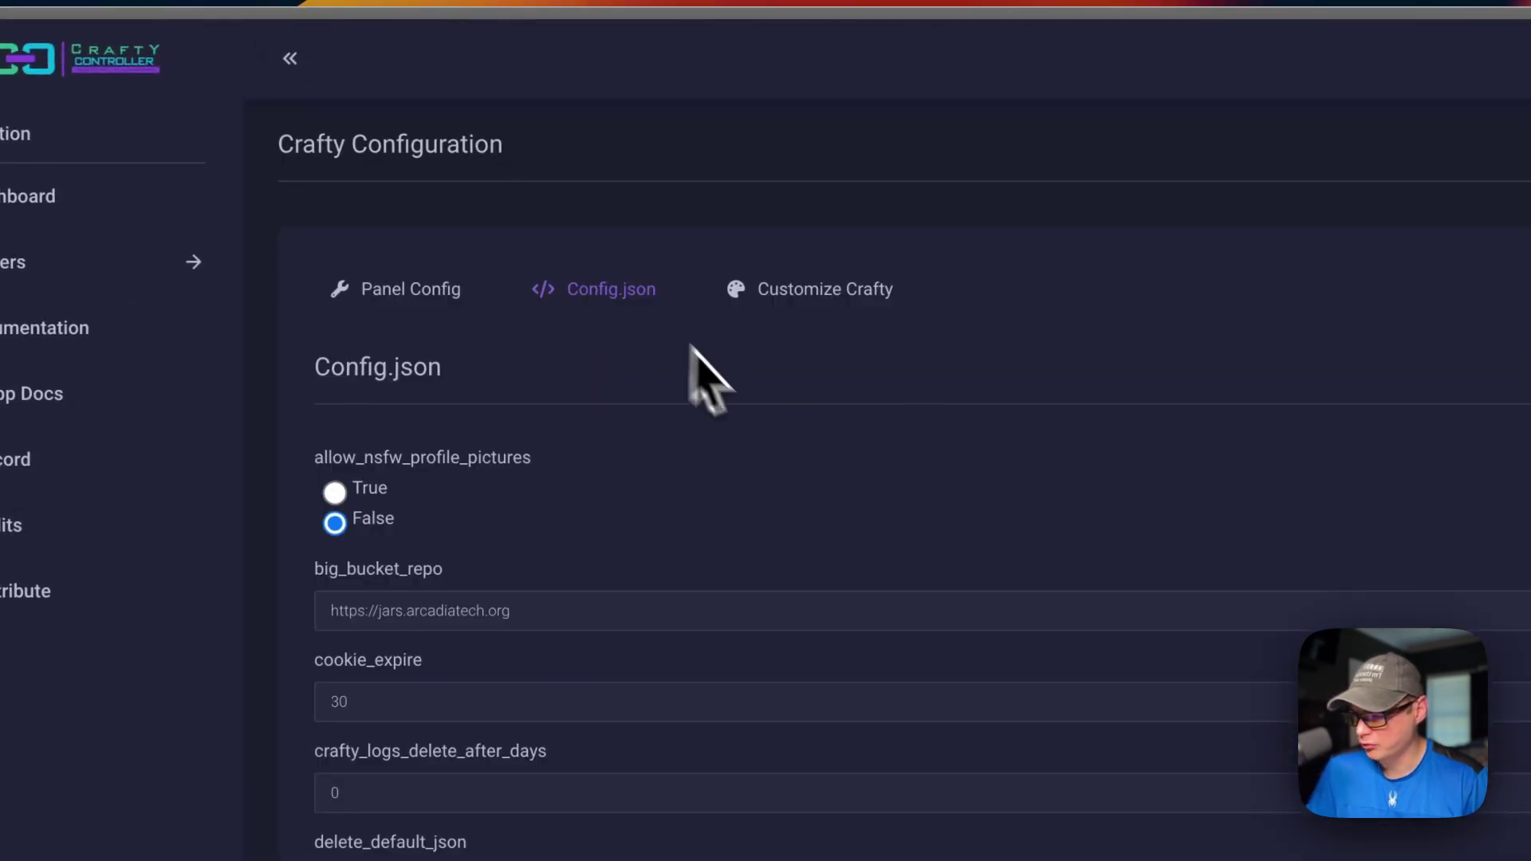
pyautogui.scroll(-15, 646, 478)
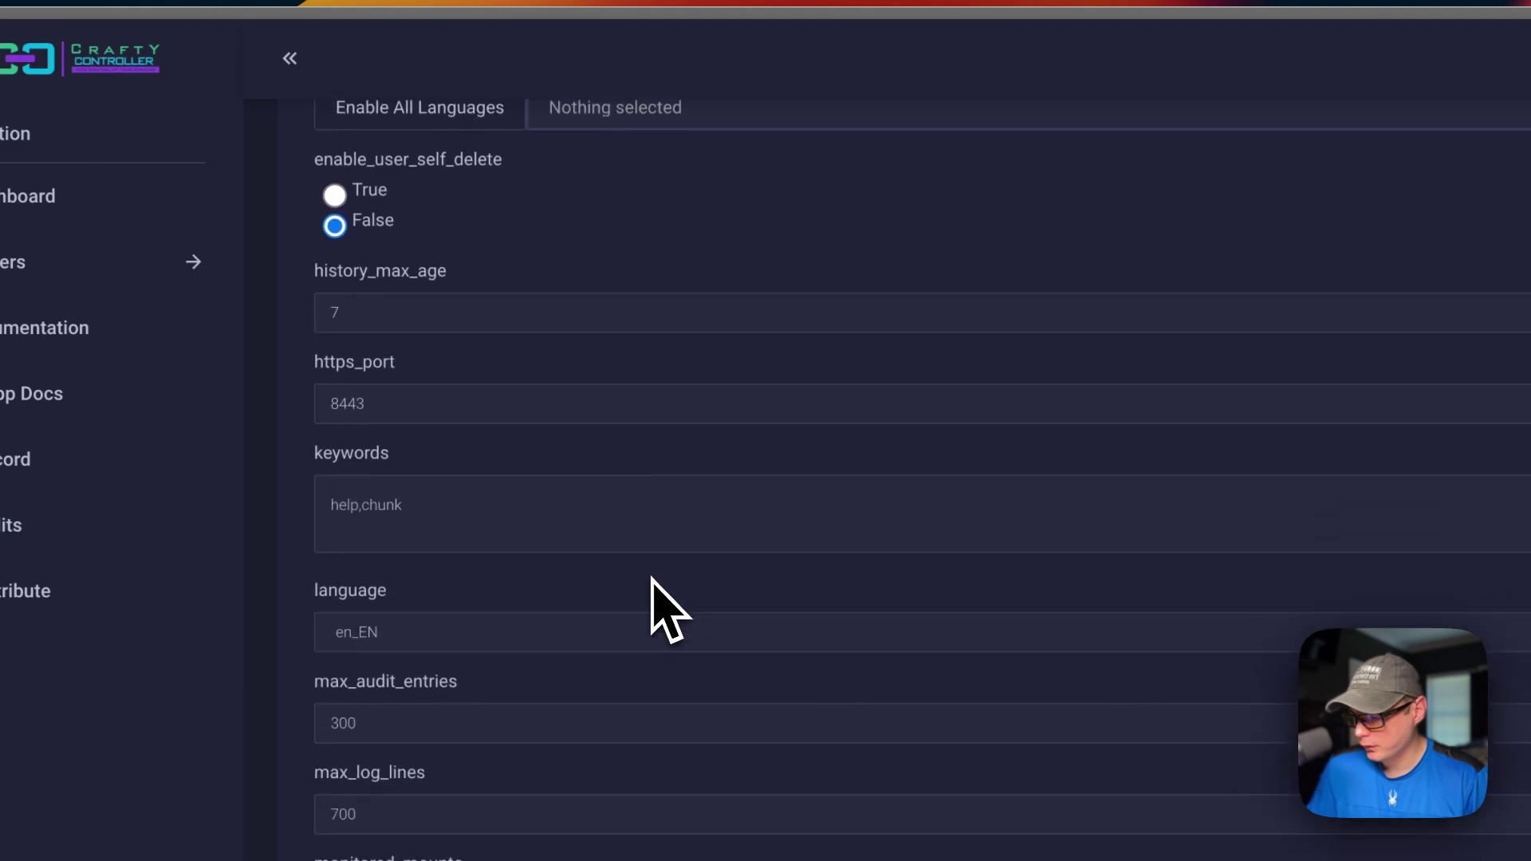
pyautogui.scroll(15, 660, 610)
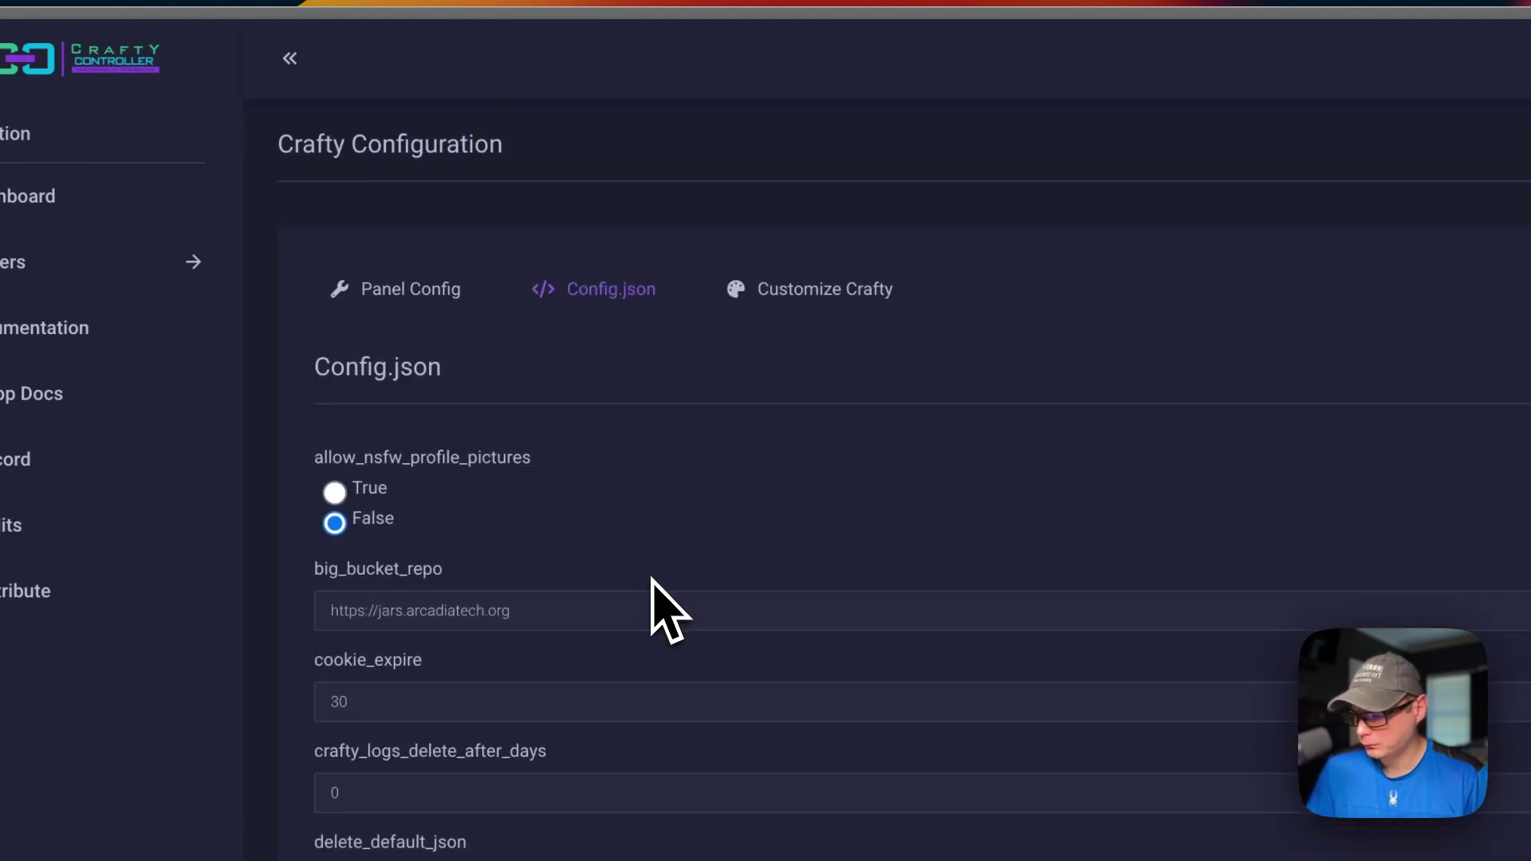
# - Examine the login page customisation options, including background image upload, login window opacity and the preview
pyautogui.click(822, 293)
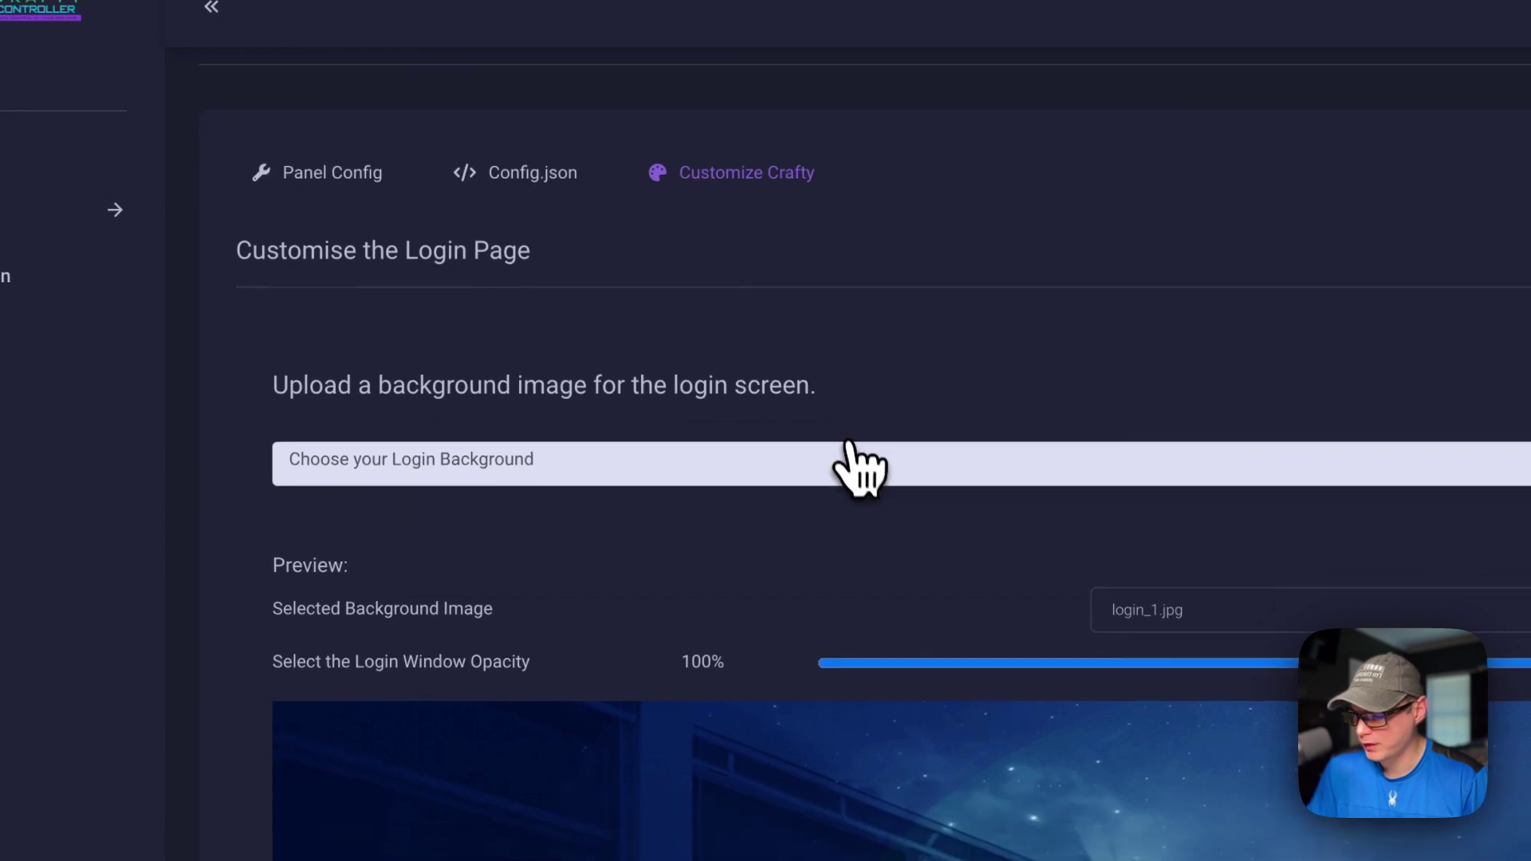
pyautogui.scroll(-5, 850, 447)
pyautogui.scroll(4, 849, 447)
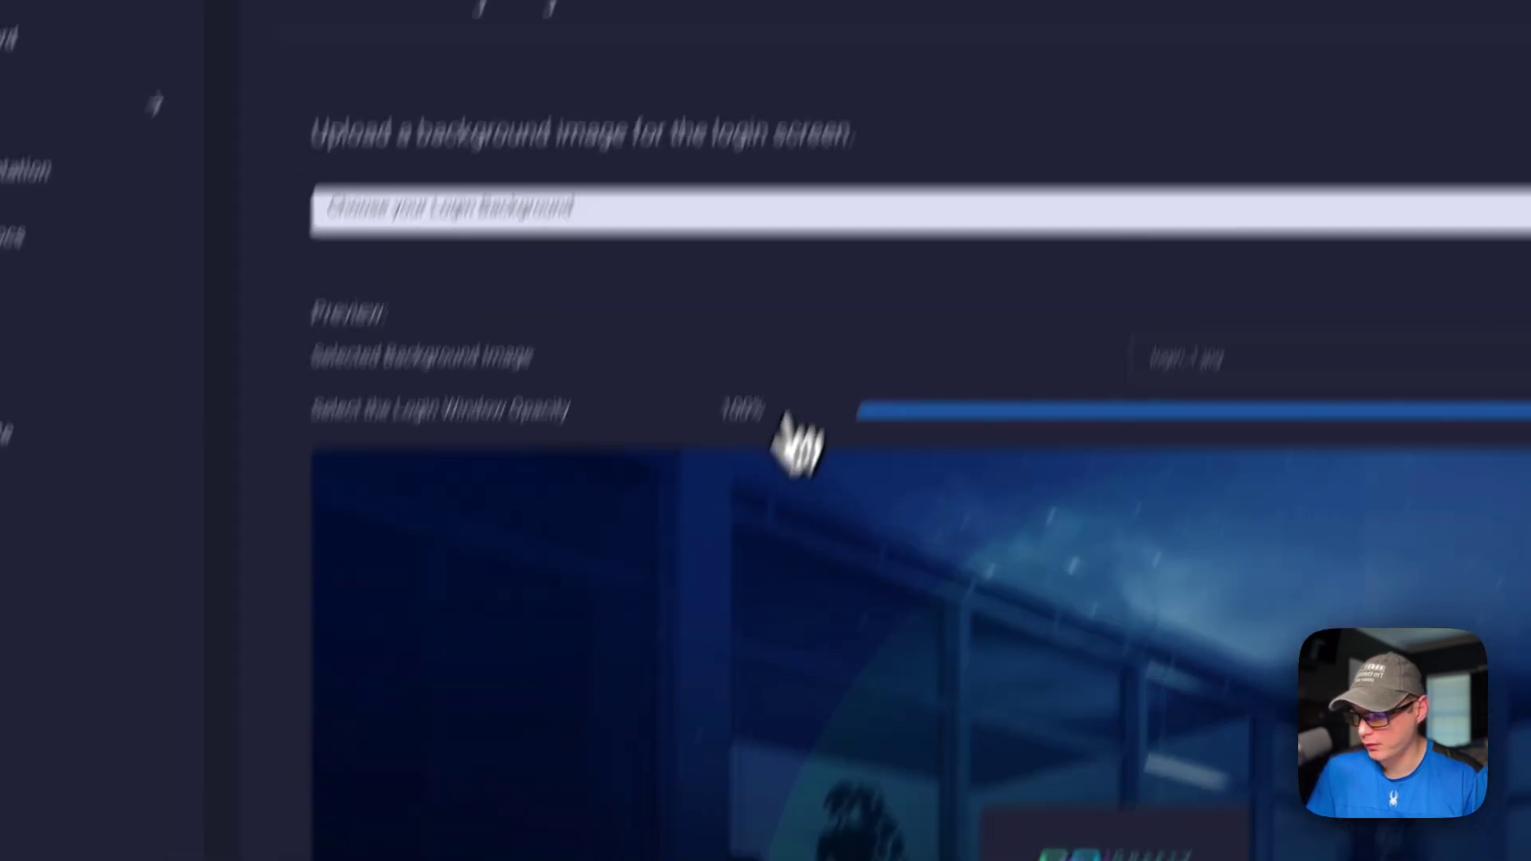
pyautogui.scroll(-5, 790, 434)
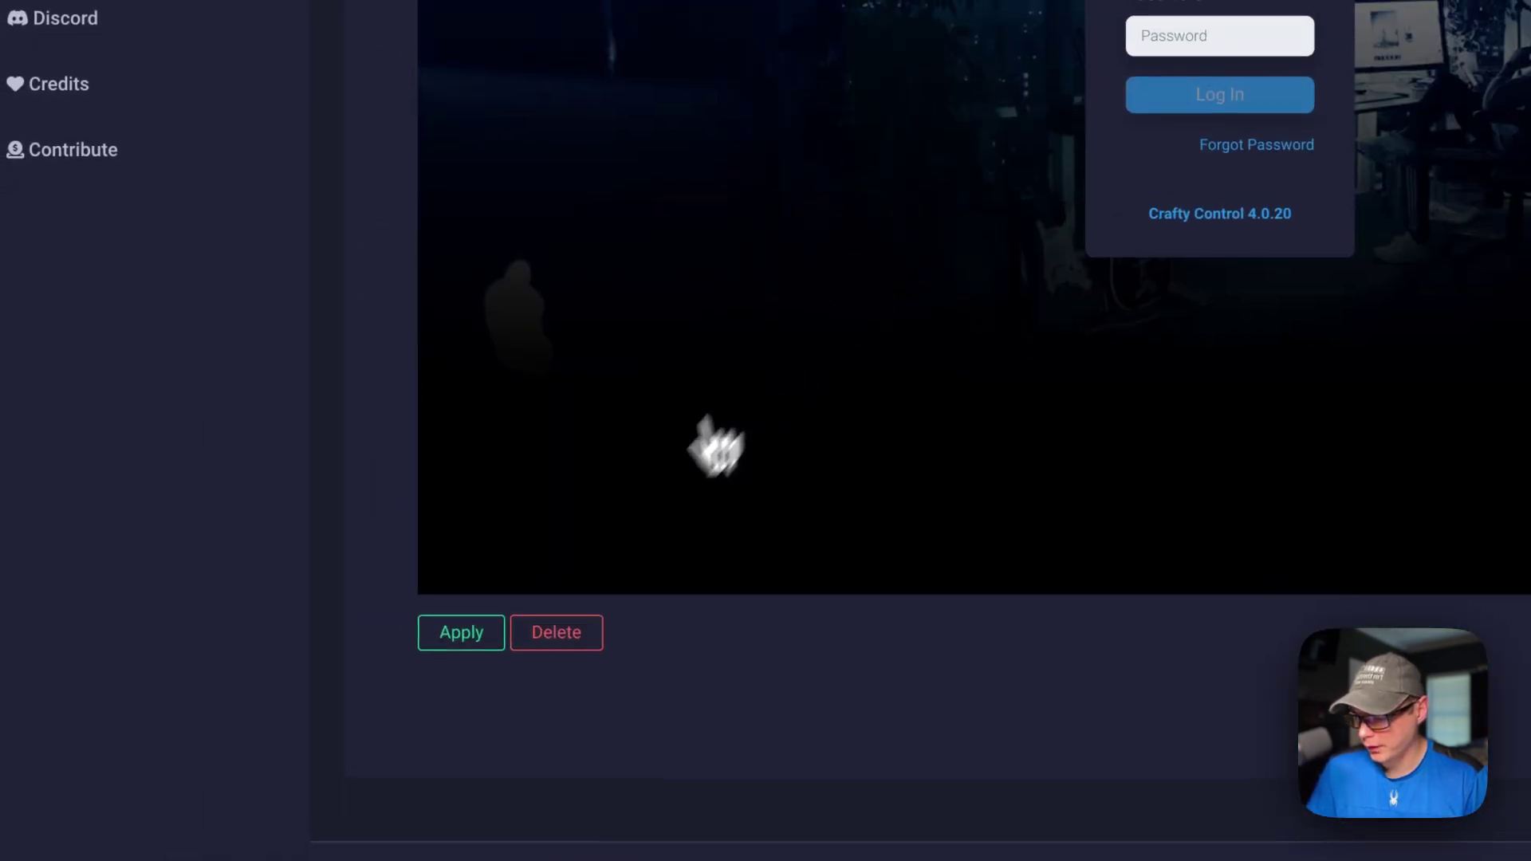
pyautogui.click(579, 630)
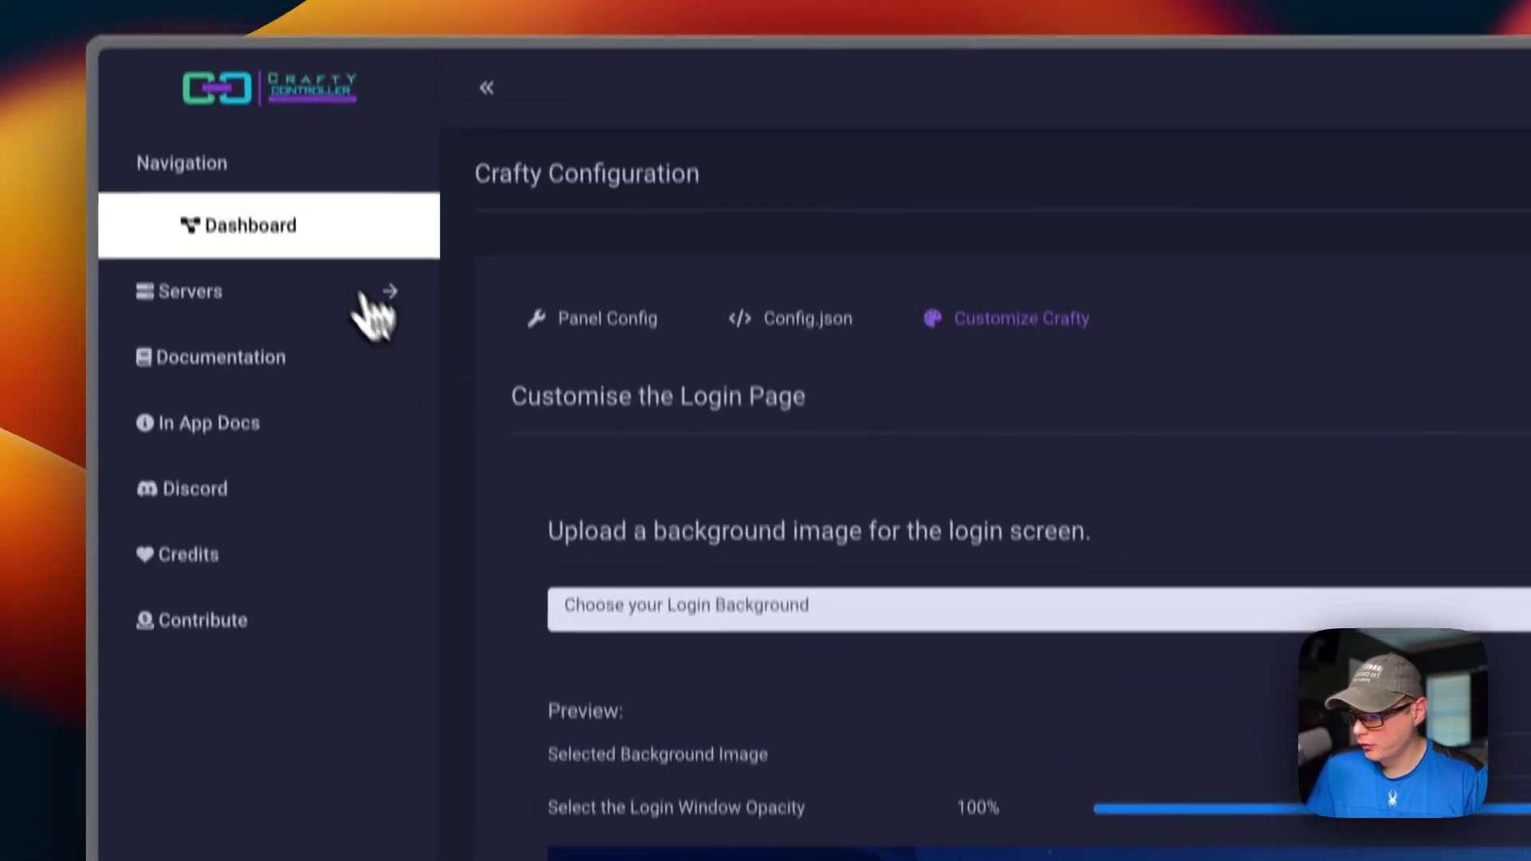
# - Return to the dashboard and open the Minecraft-Java form for creating a new server
pyautogui.click(300, 231)
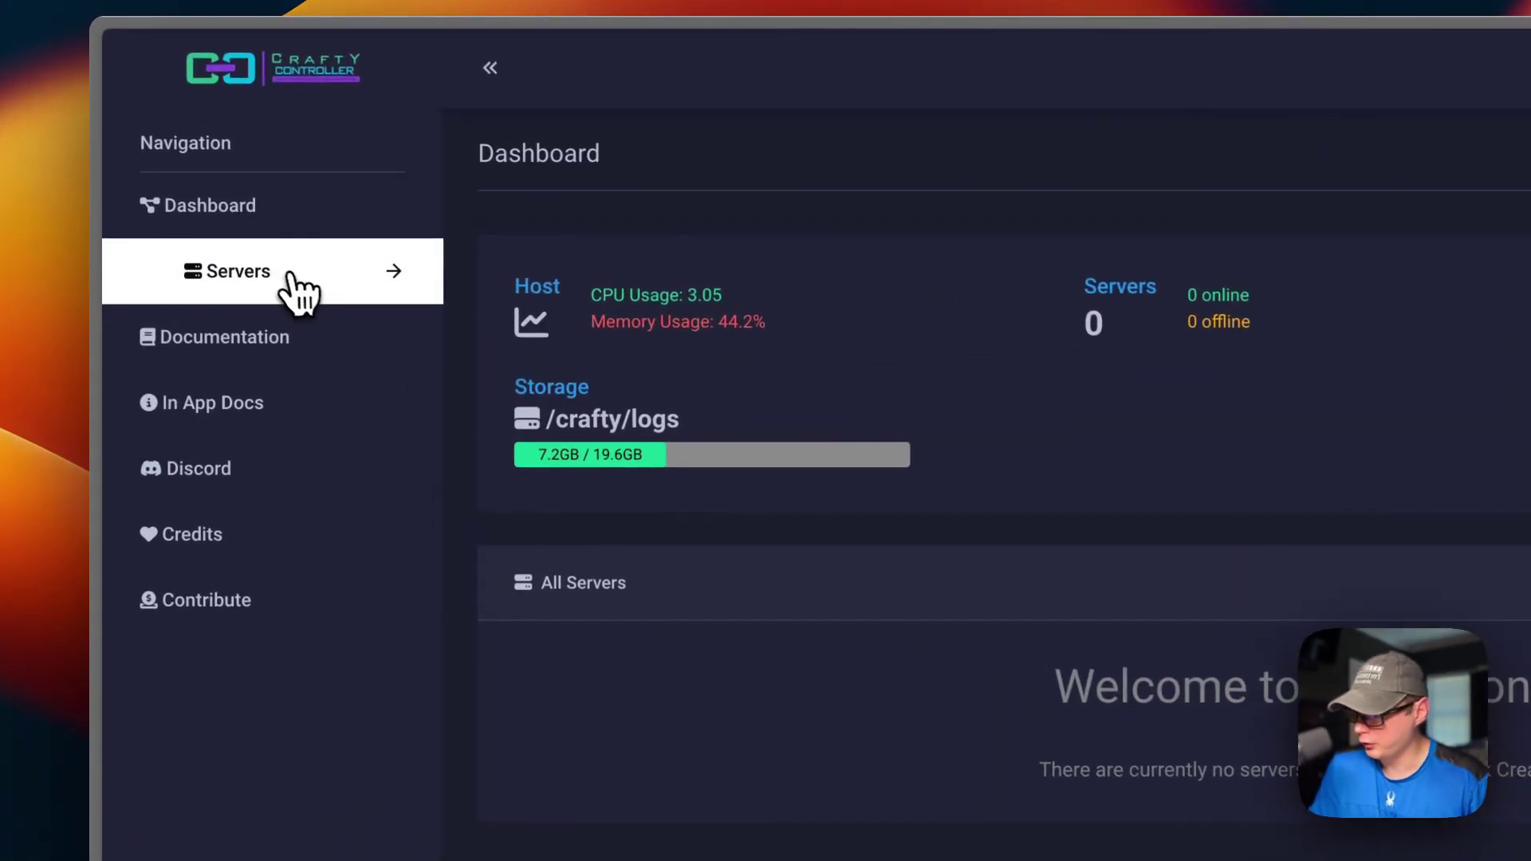
pyautogui.click(295, 288)
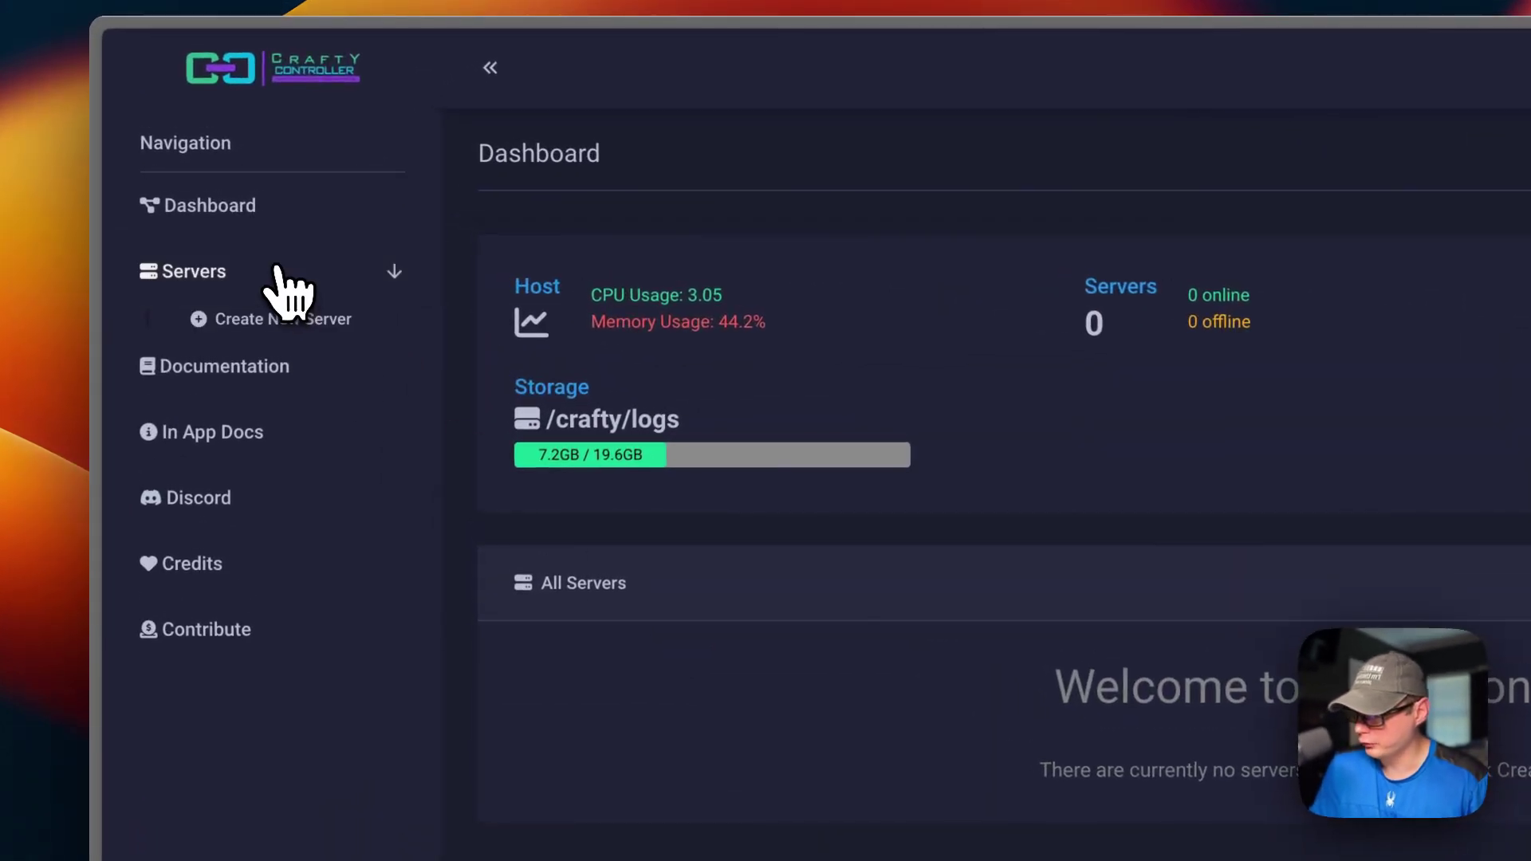
pyautogui.click(270, 322)
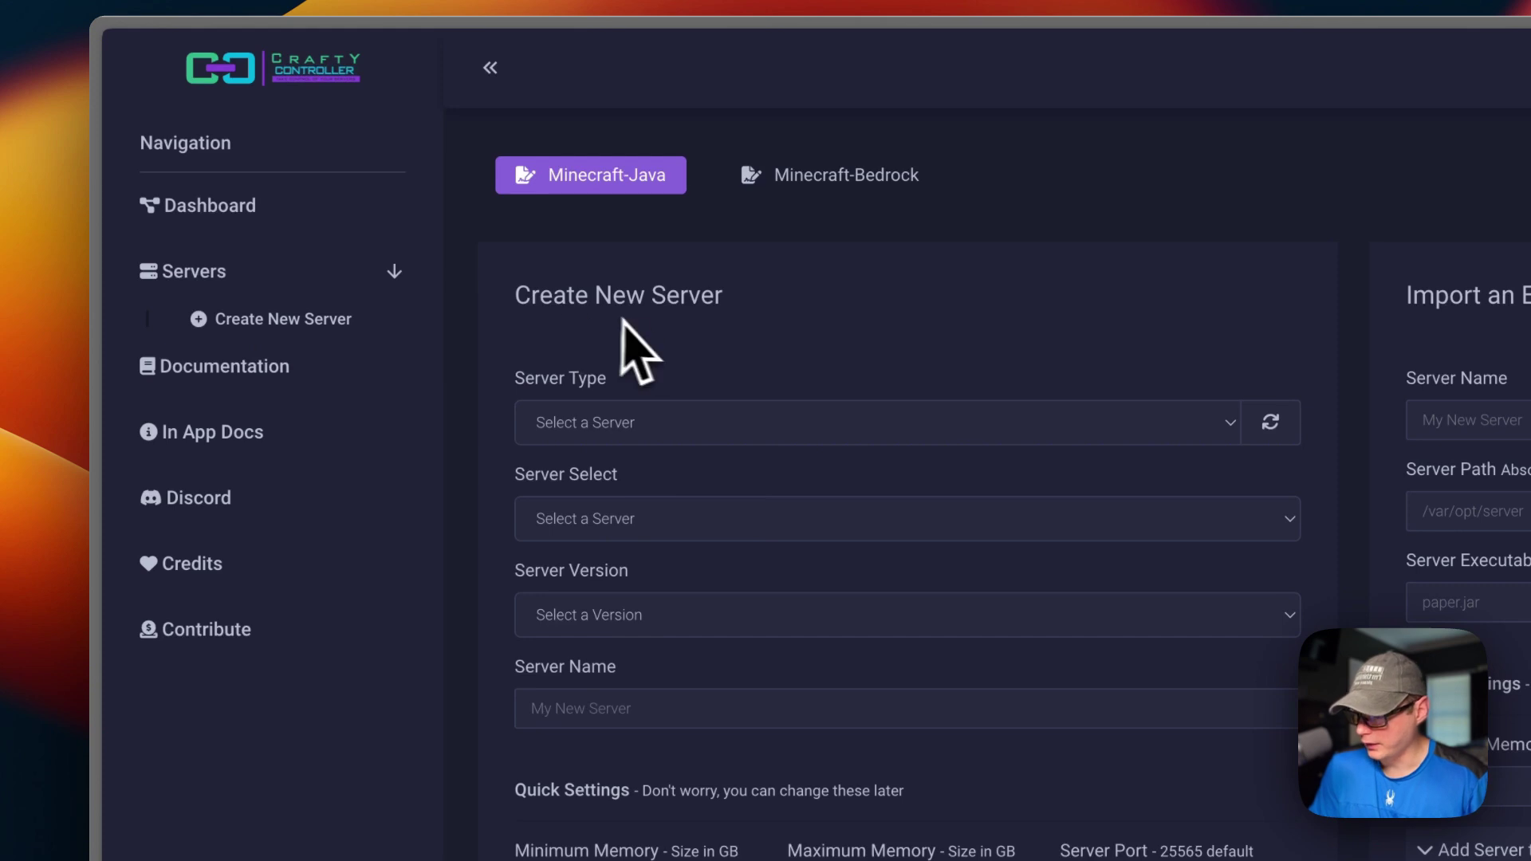
pyautogui.moveTo(515, 300); pyautogui.dragTo(942, 316)
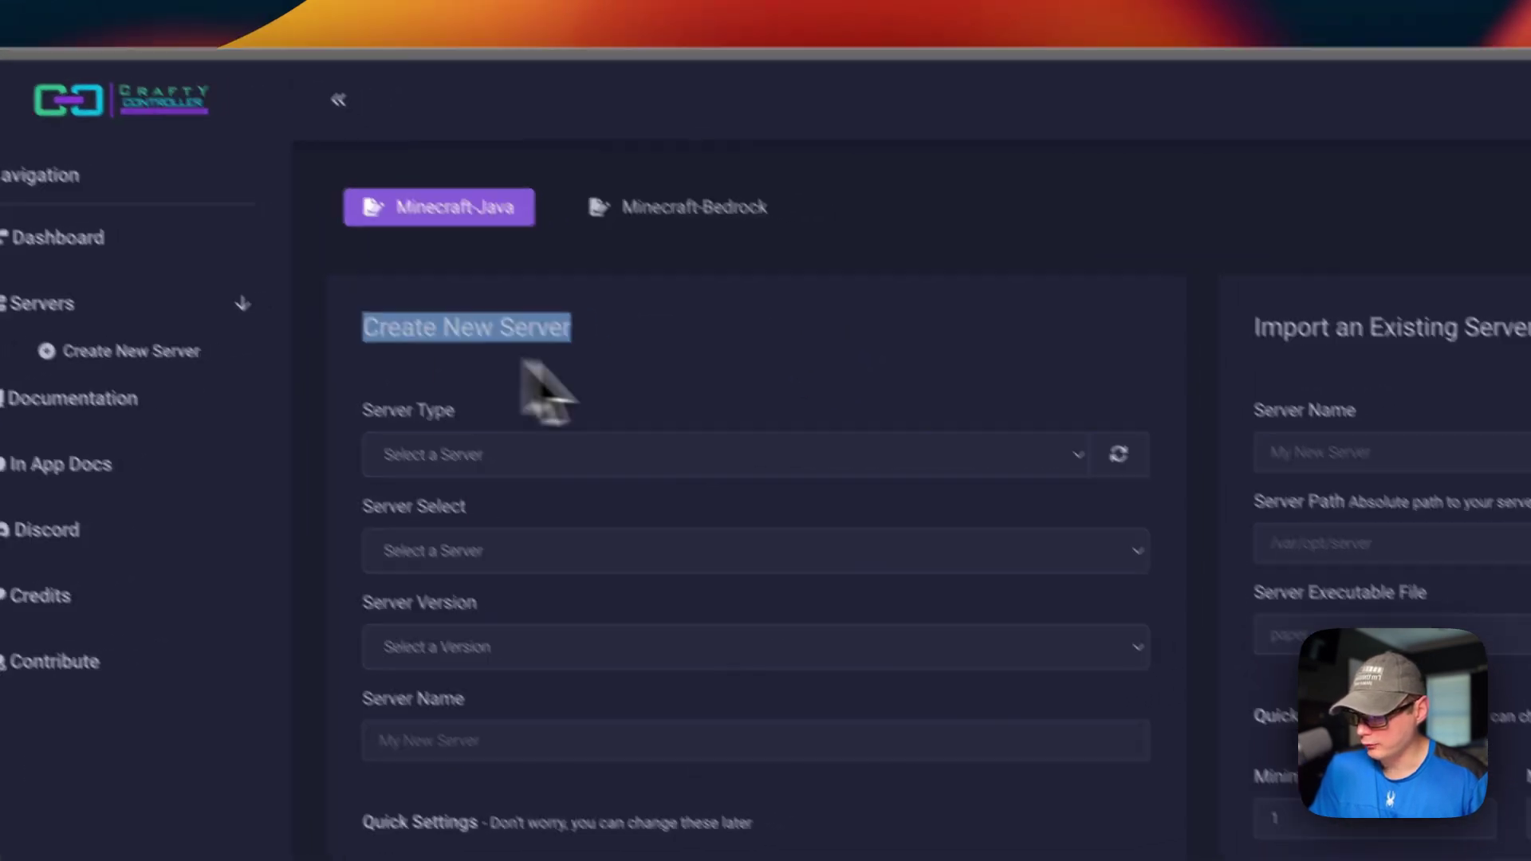
# - Configure the new server as type Minecraft servers, paper, version 1.20.6, and name it Testing Server
pyautogui.click(492, 467)
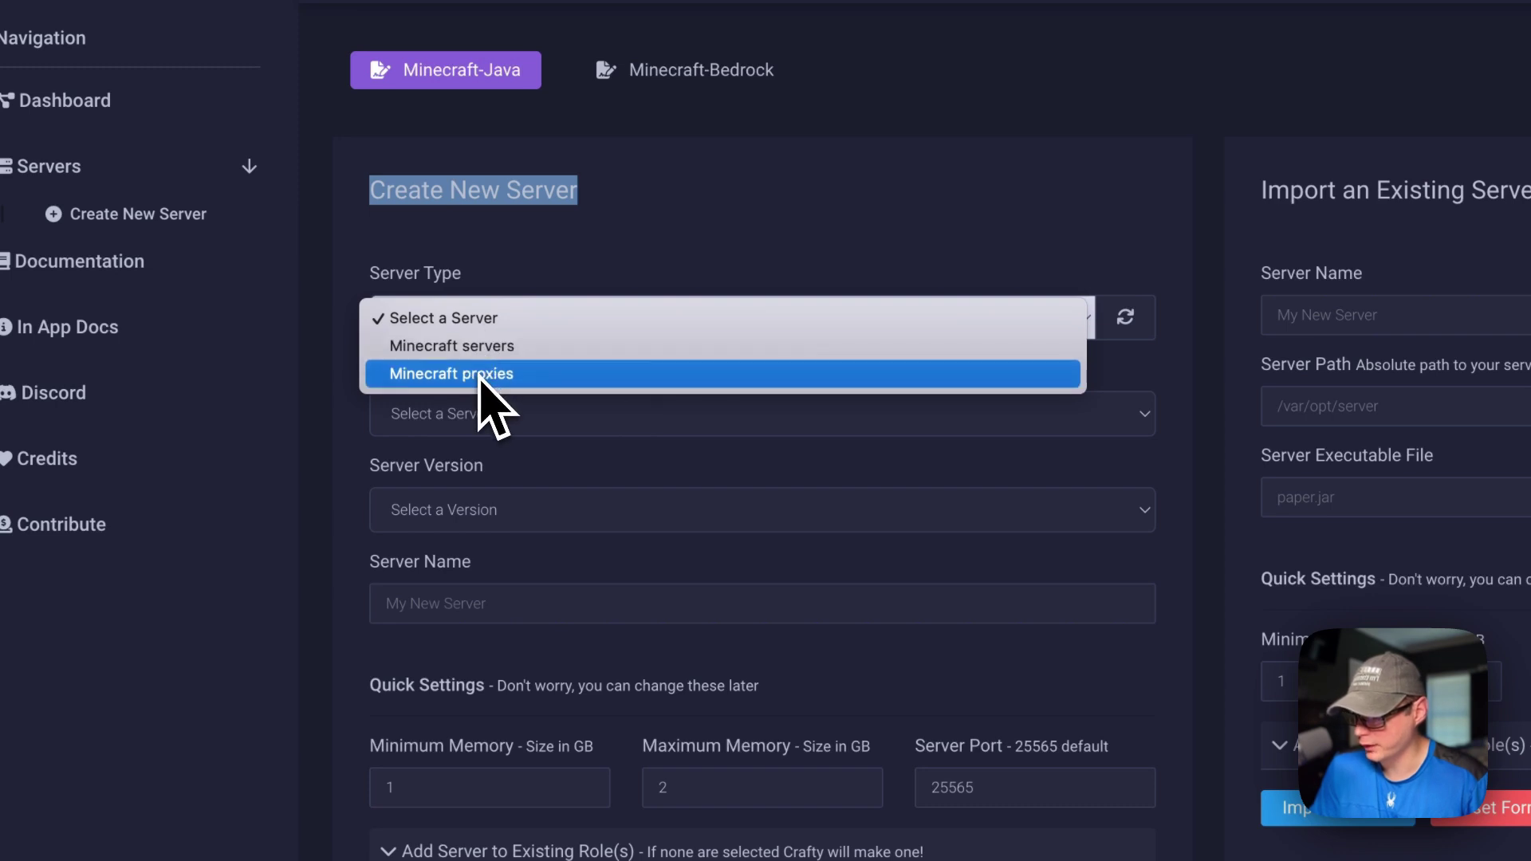
pyautogui.click(479, 348)
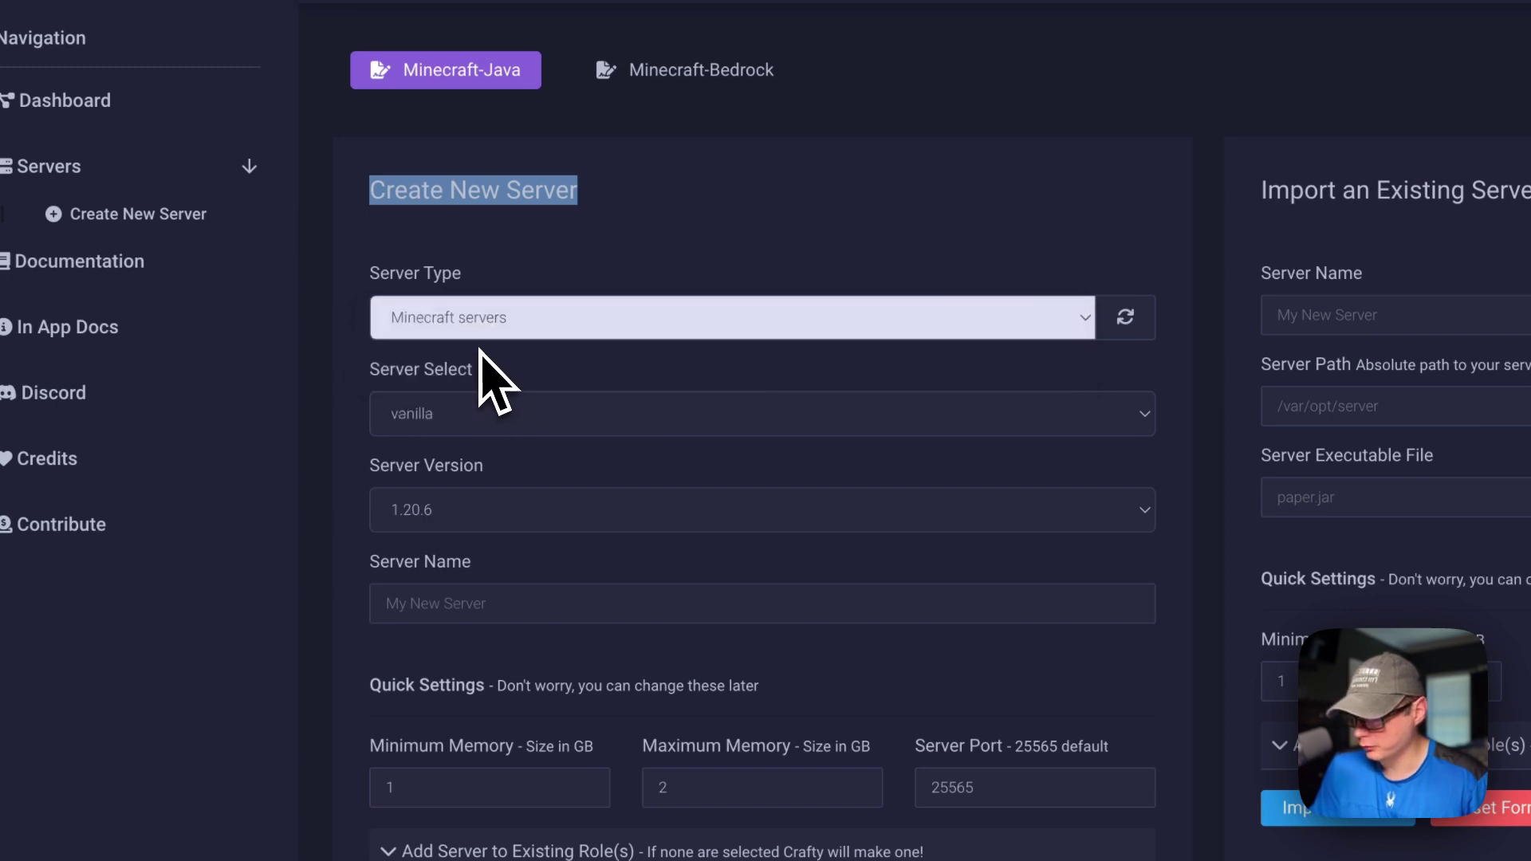
pyautogui.click(478, 423)
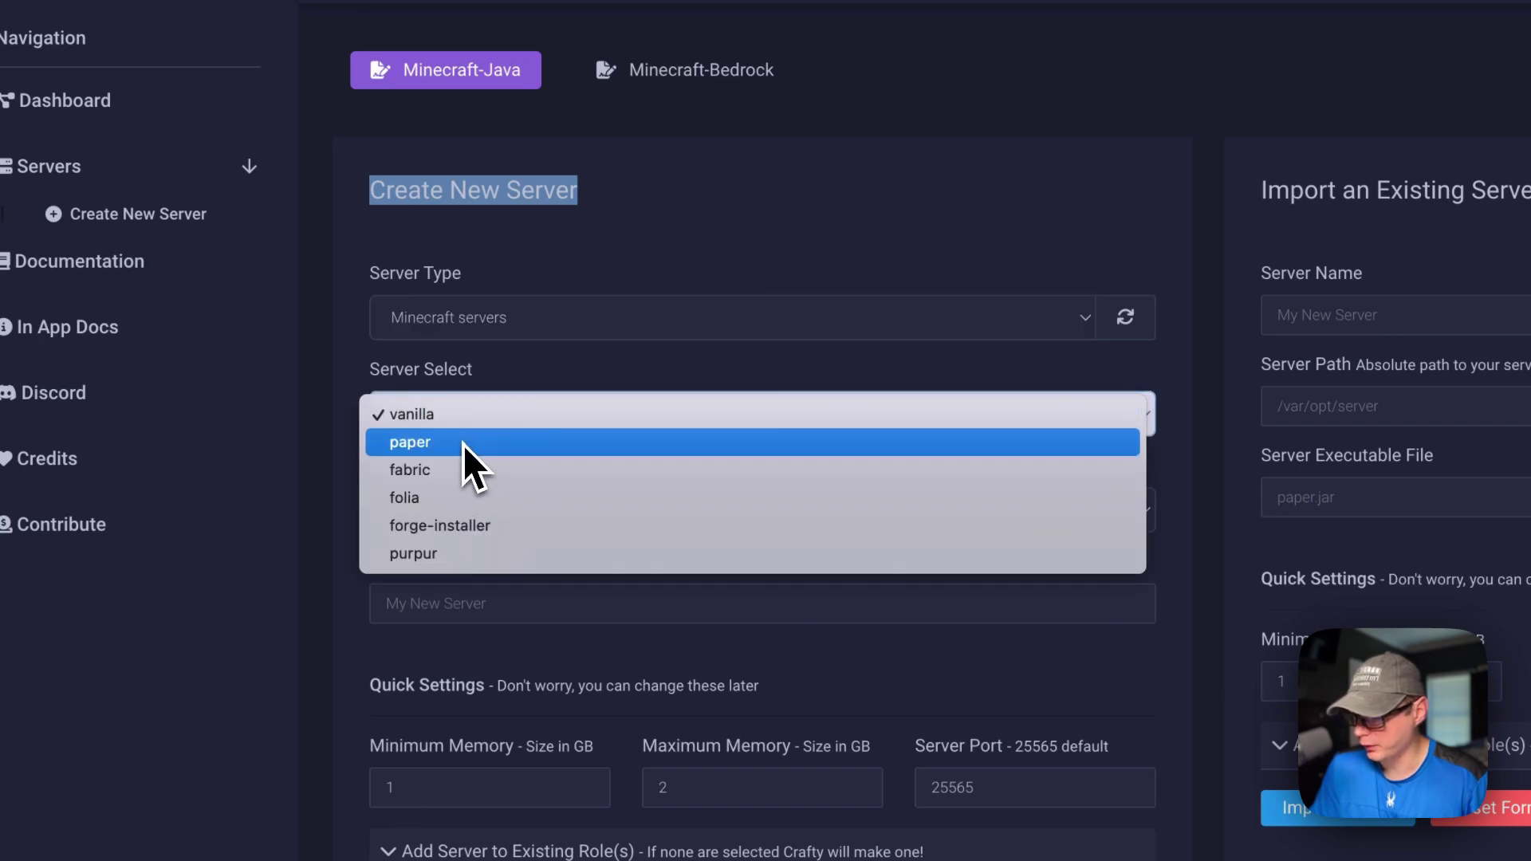
pyautogui.click(463, 444)
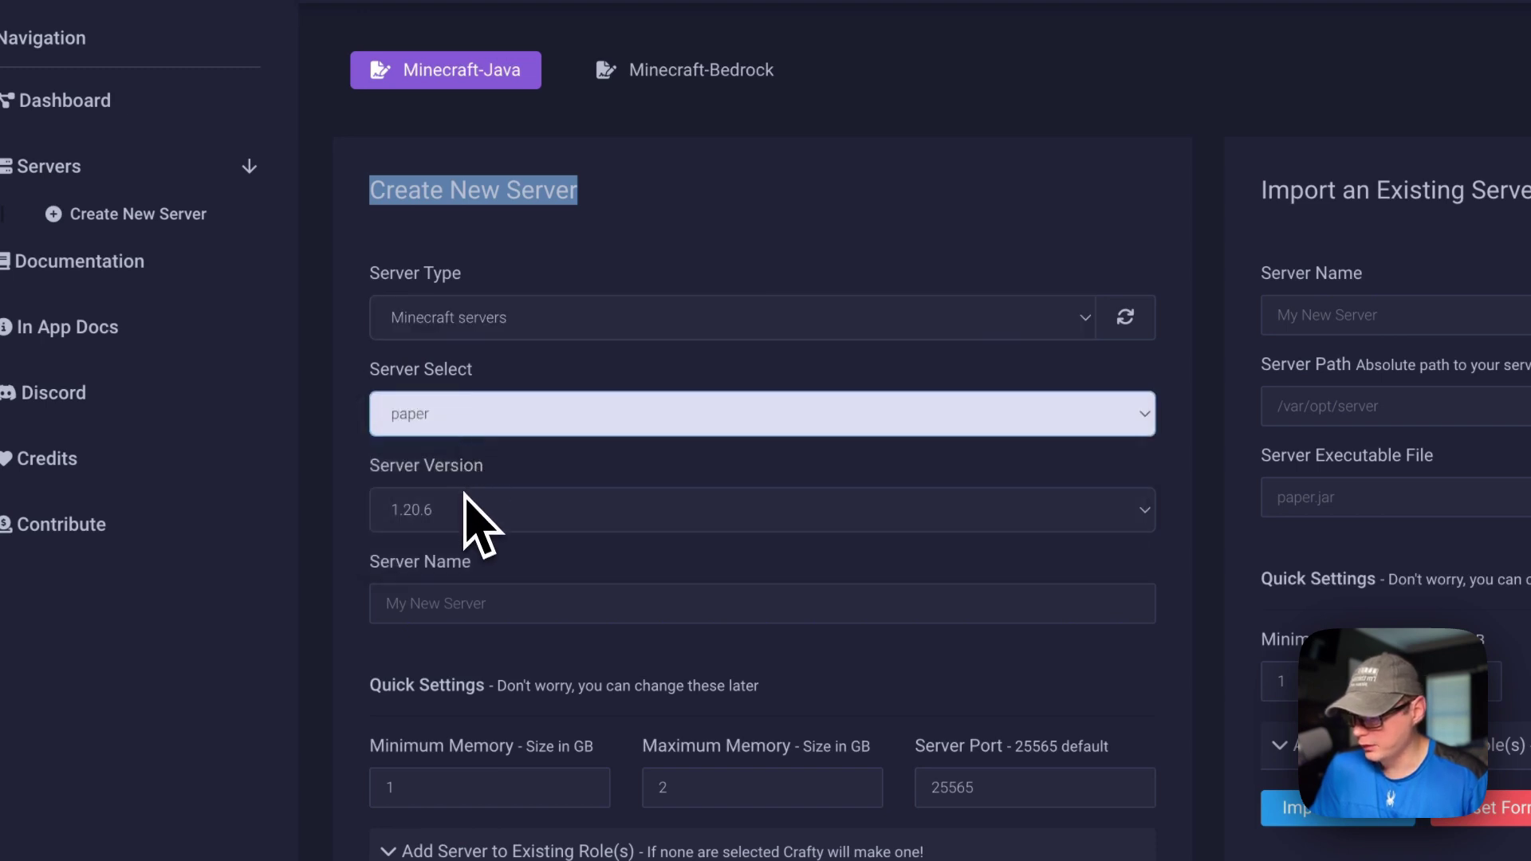
pyautogui.click(466, 504)
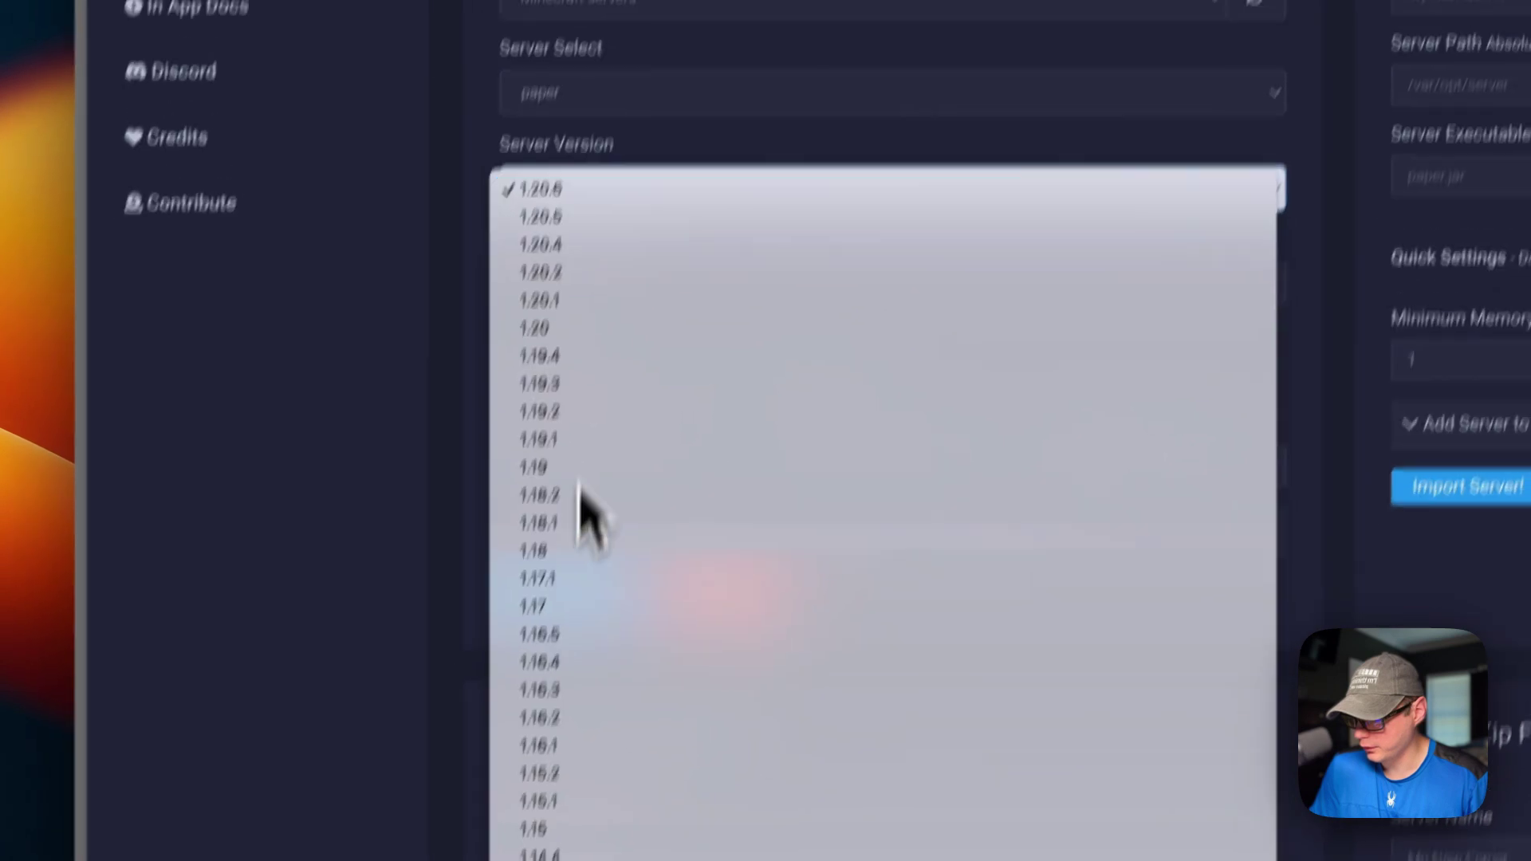
pyautogui.click(540, 189)
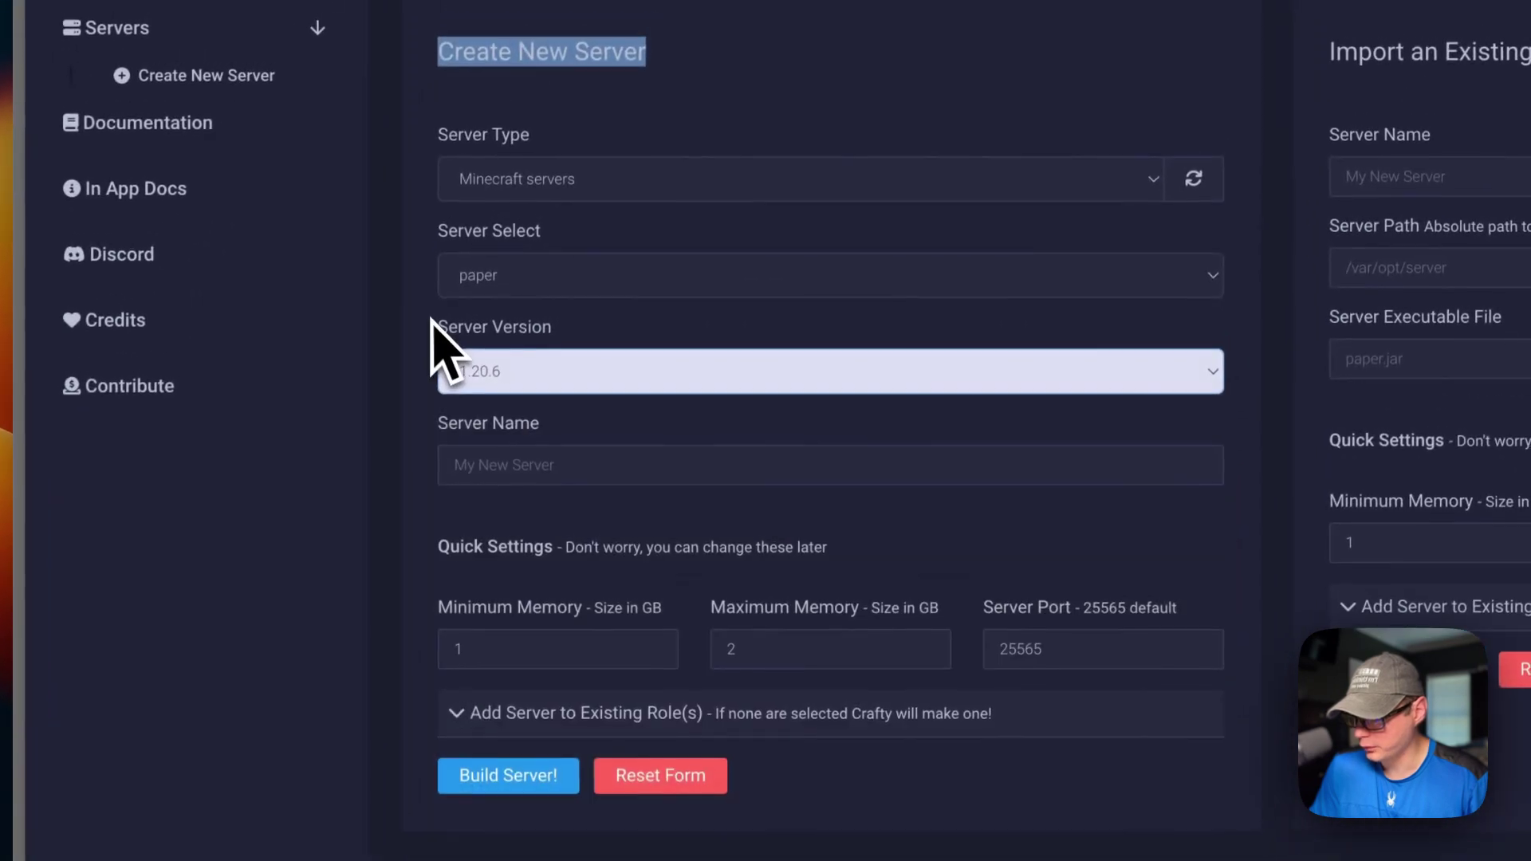
pyautogui.click(534, 467)
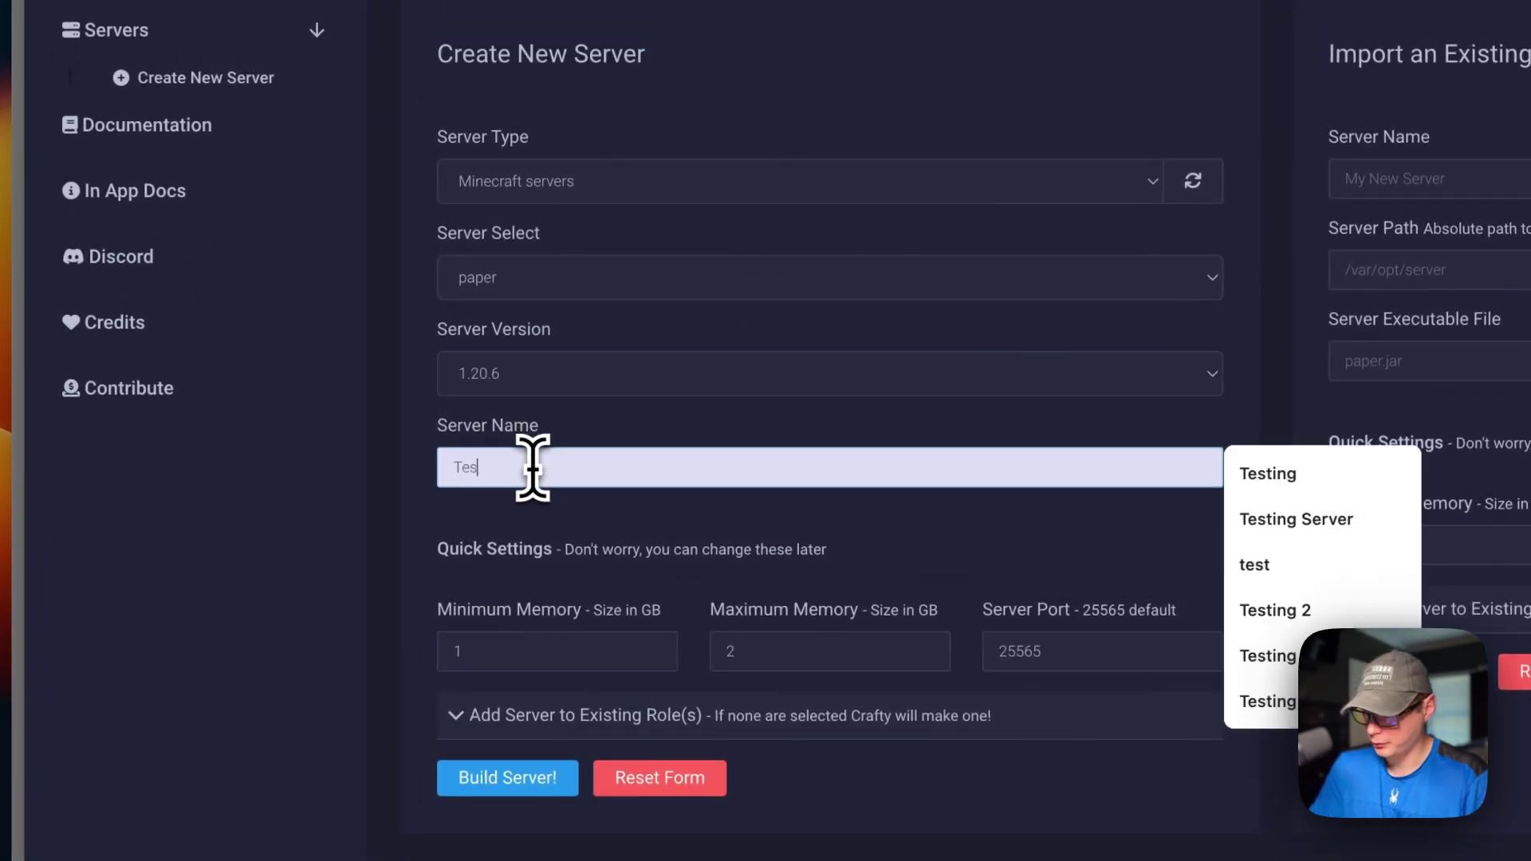
pyautogui.write('Testing Server')
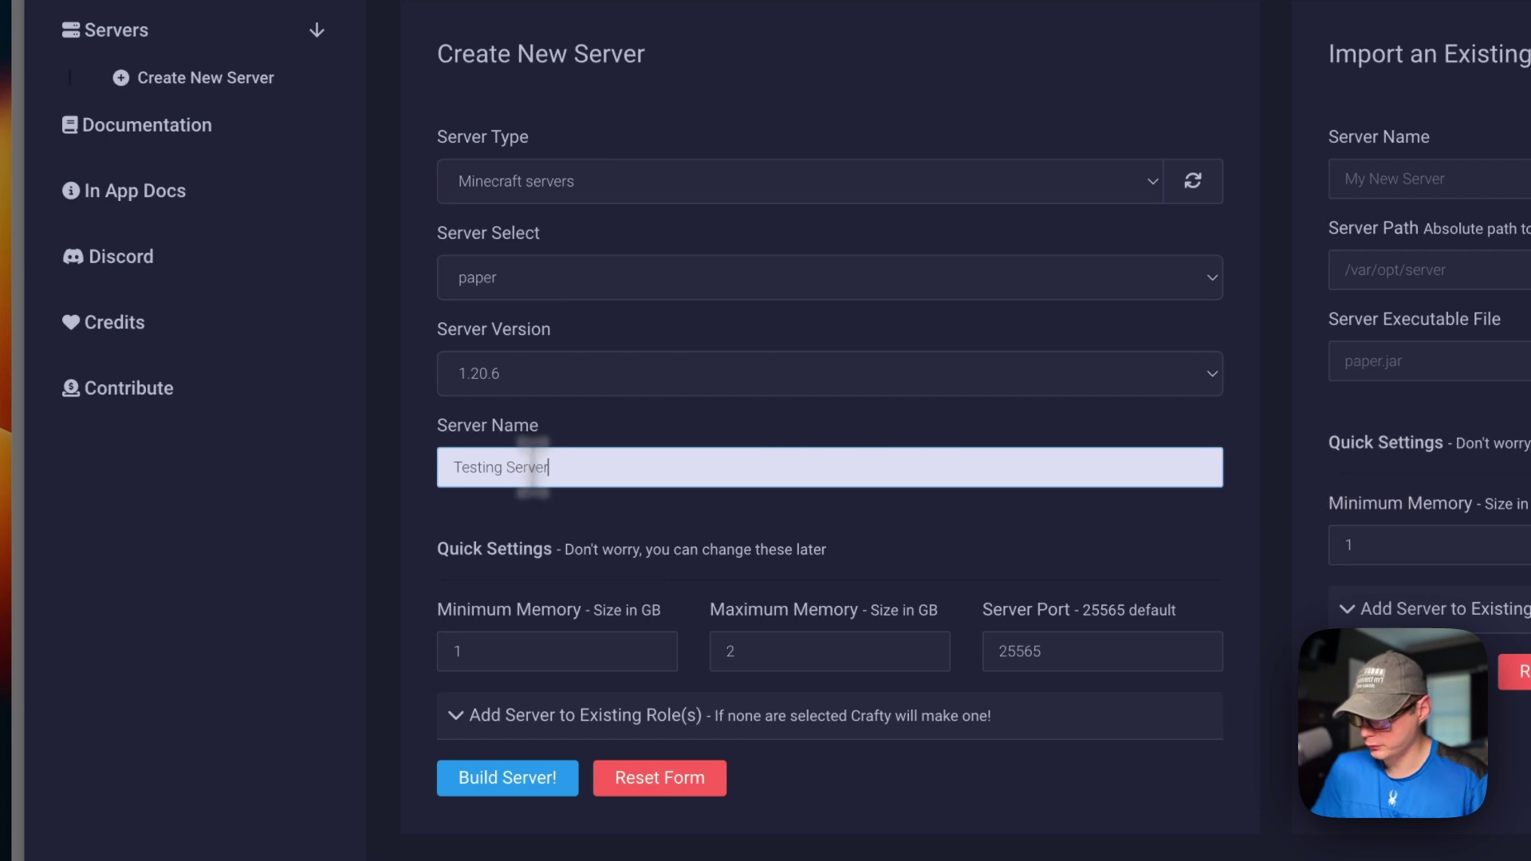
# - Build the new Testing Server with the default memory and port settings
pyautogui.click(463, 549)
pyautogui.scroll(-3, 437, 556)
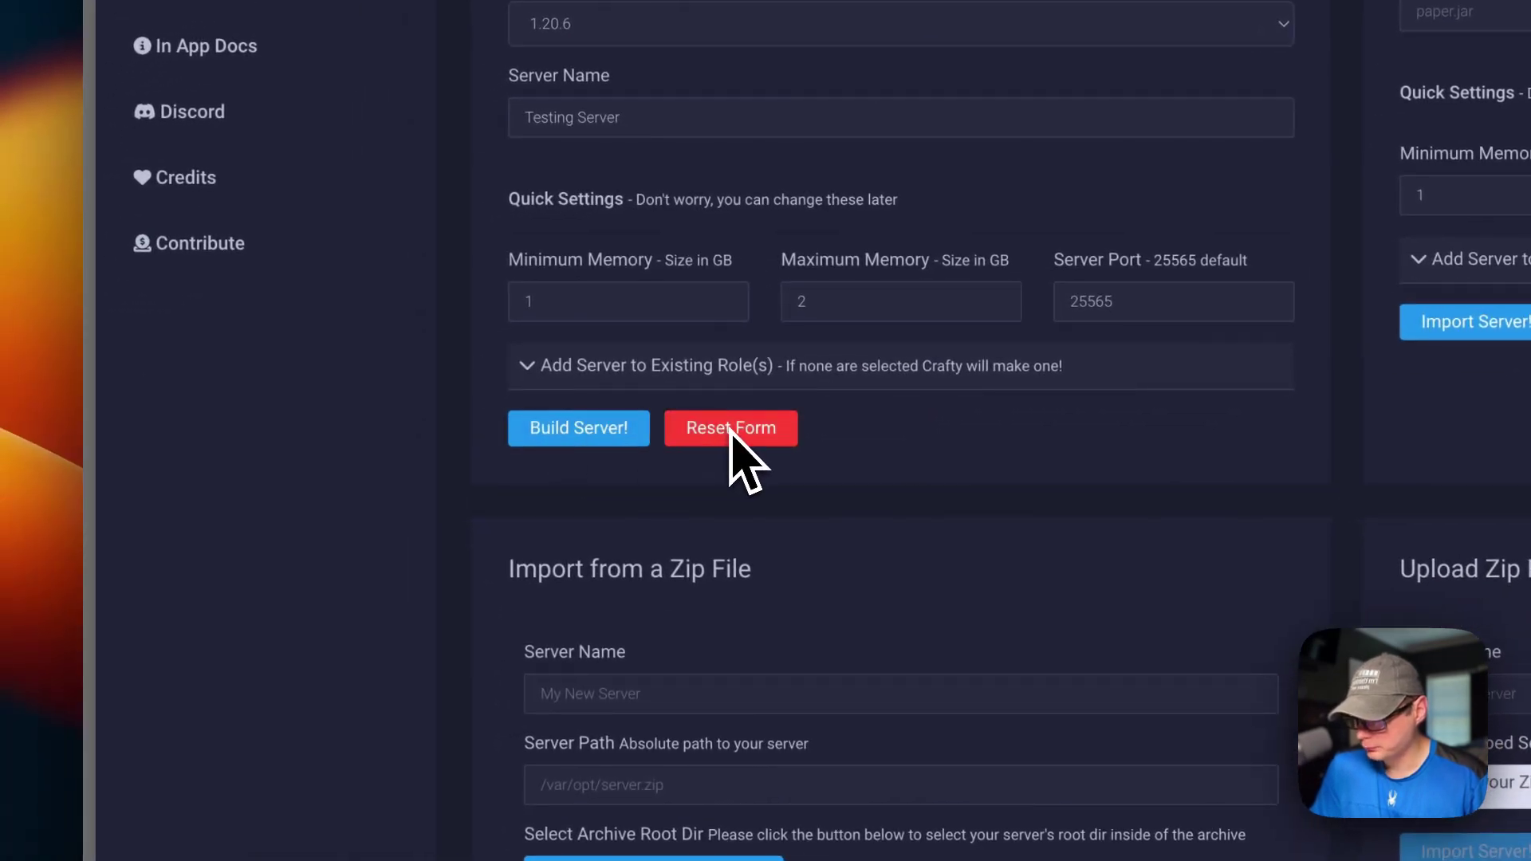
pyautogui.click(595, 439)
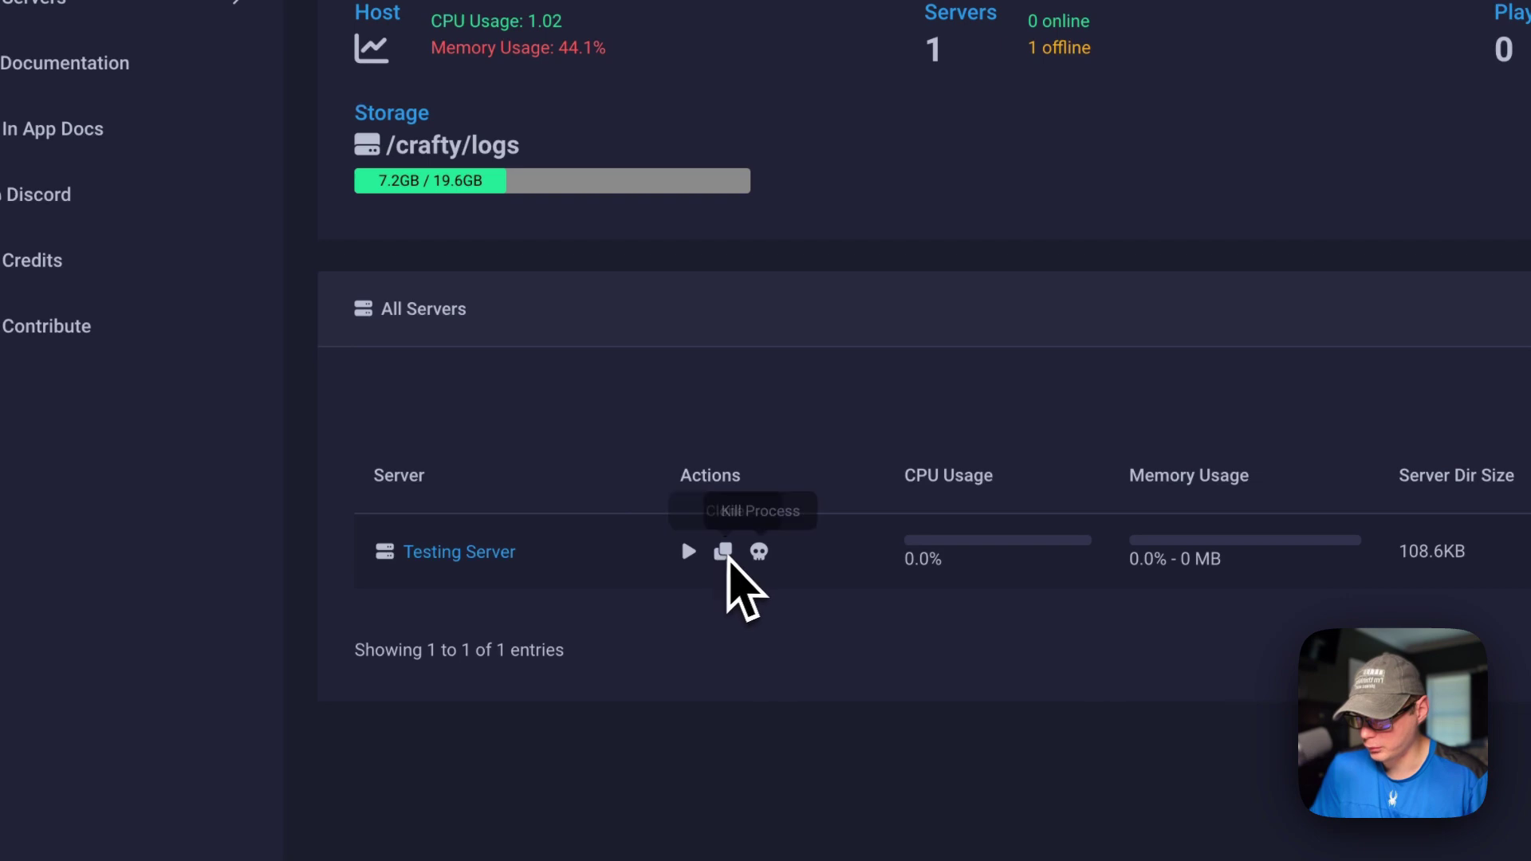
# - Start Testing Server from the dashboard and agree to the Minecraft EULA
pyautogui.click(689, 552)
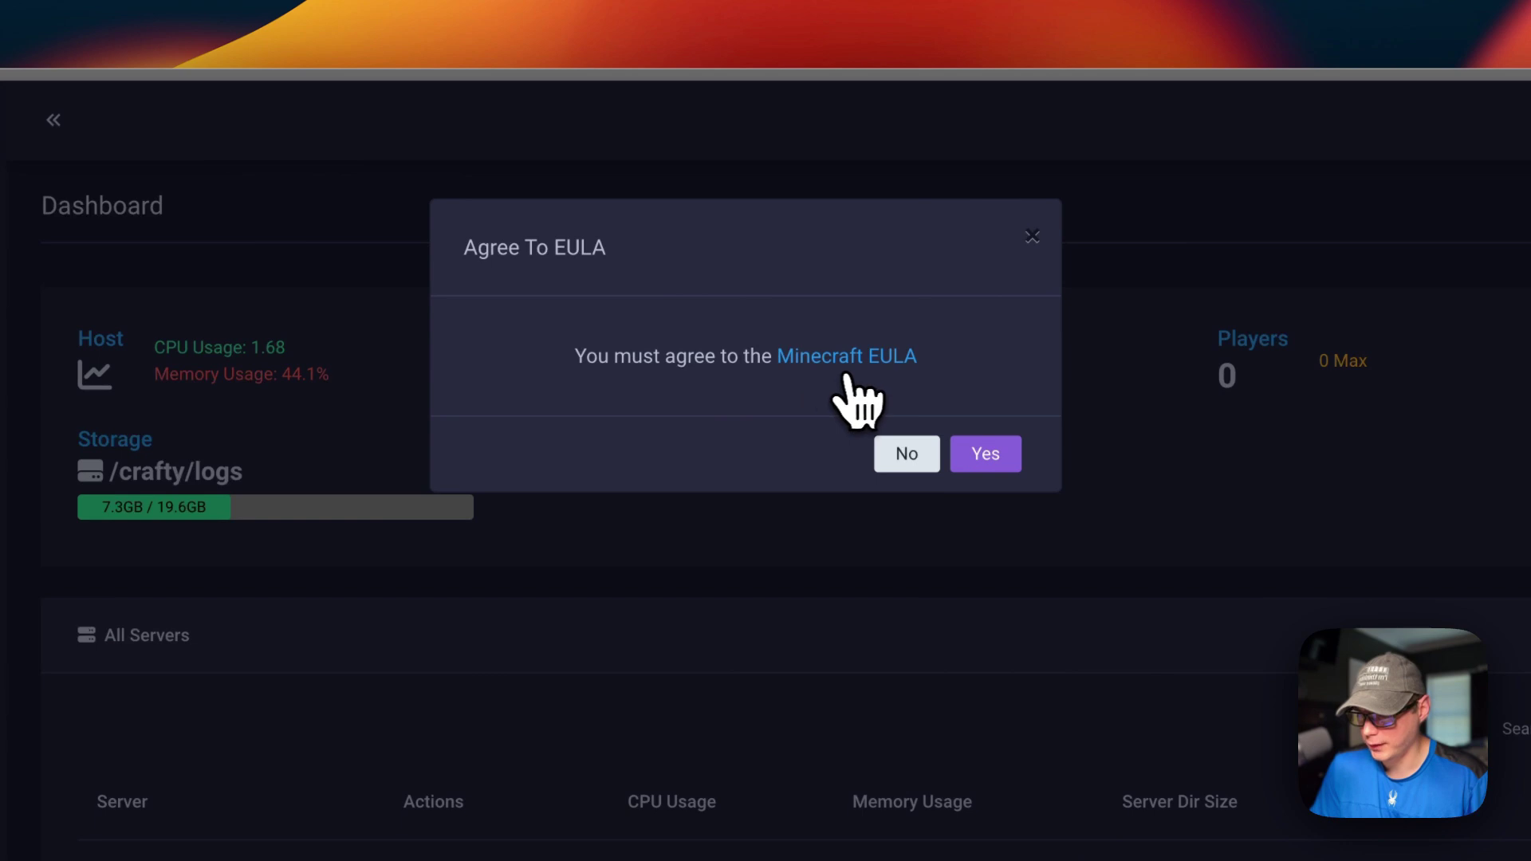
pyautogui.click(986, 454)
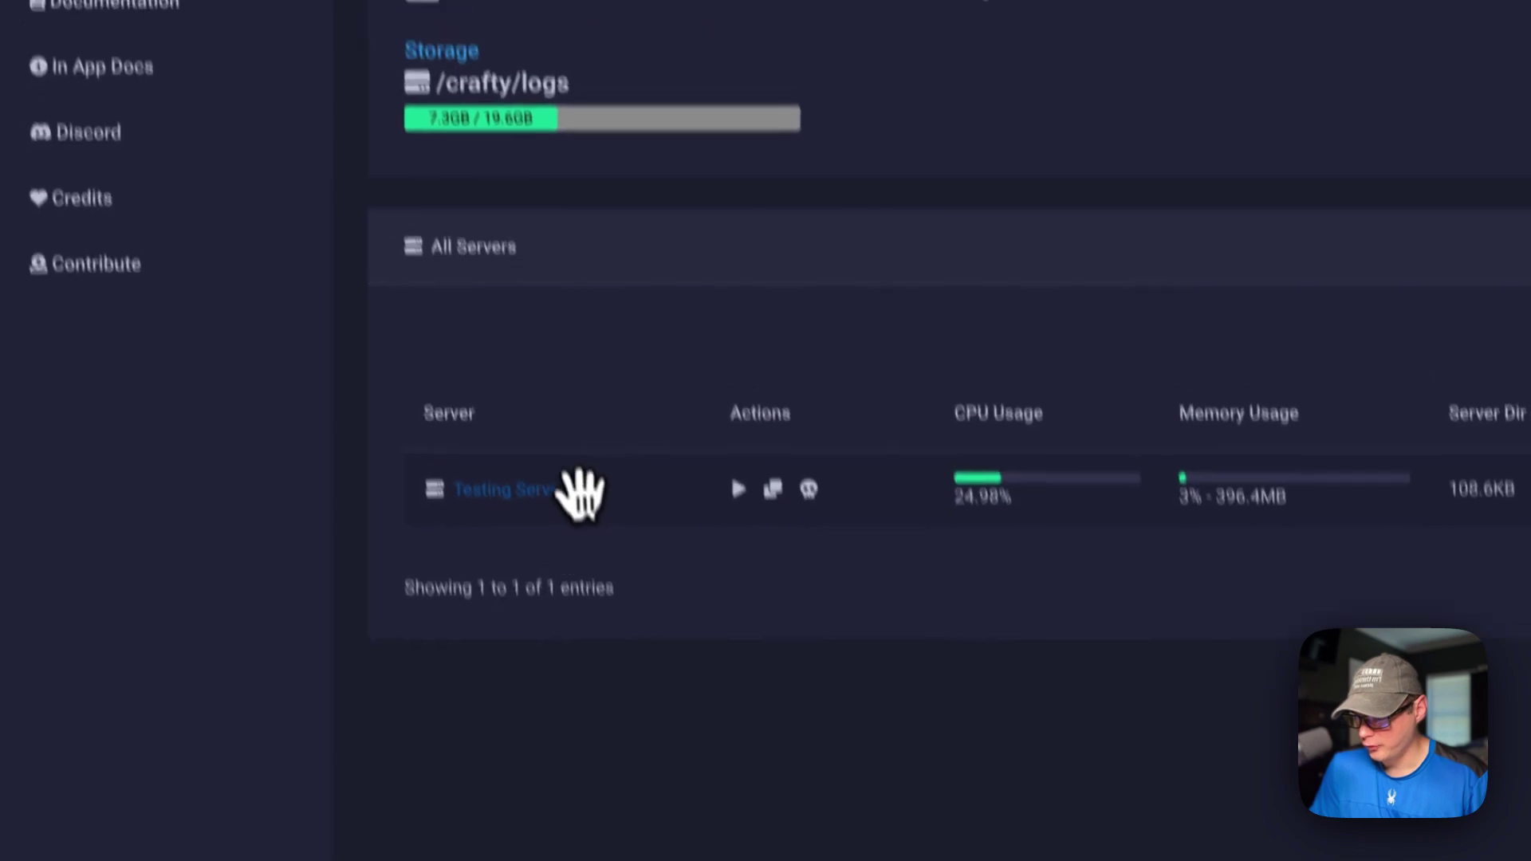
# - Open the details of Testing Server and follow its startup in the logs, reloading the page for fresh entries
pyautogui.click(581, 493)
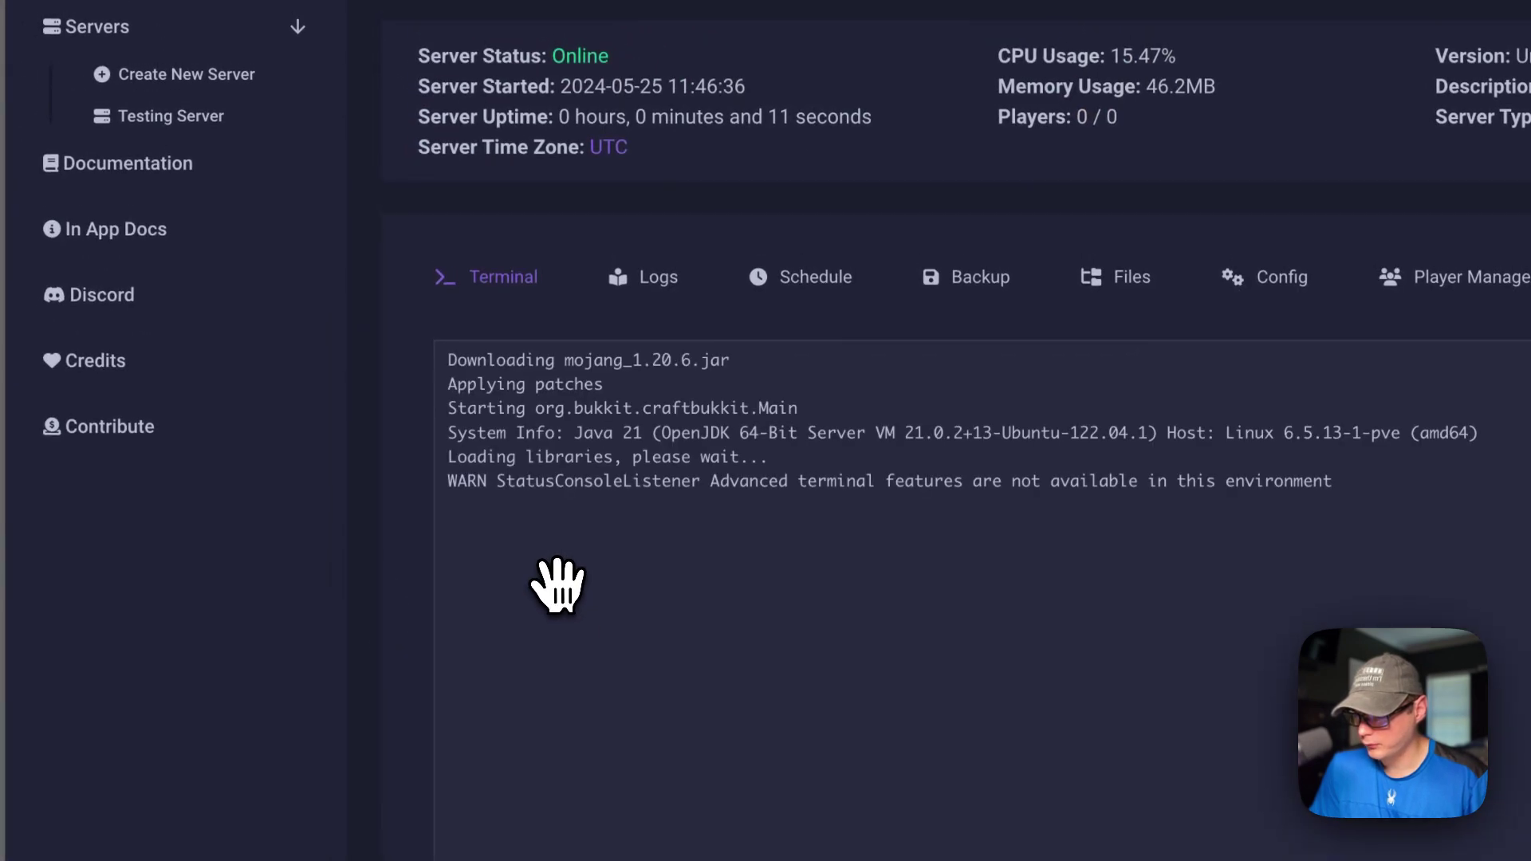
pyautogui.click(652, 287)
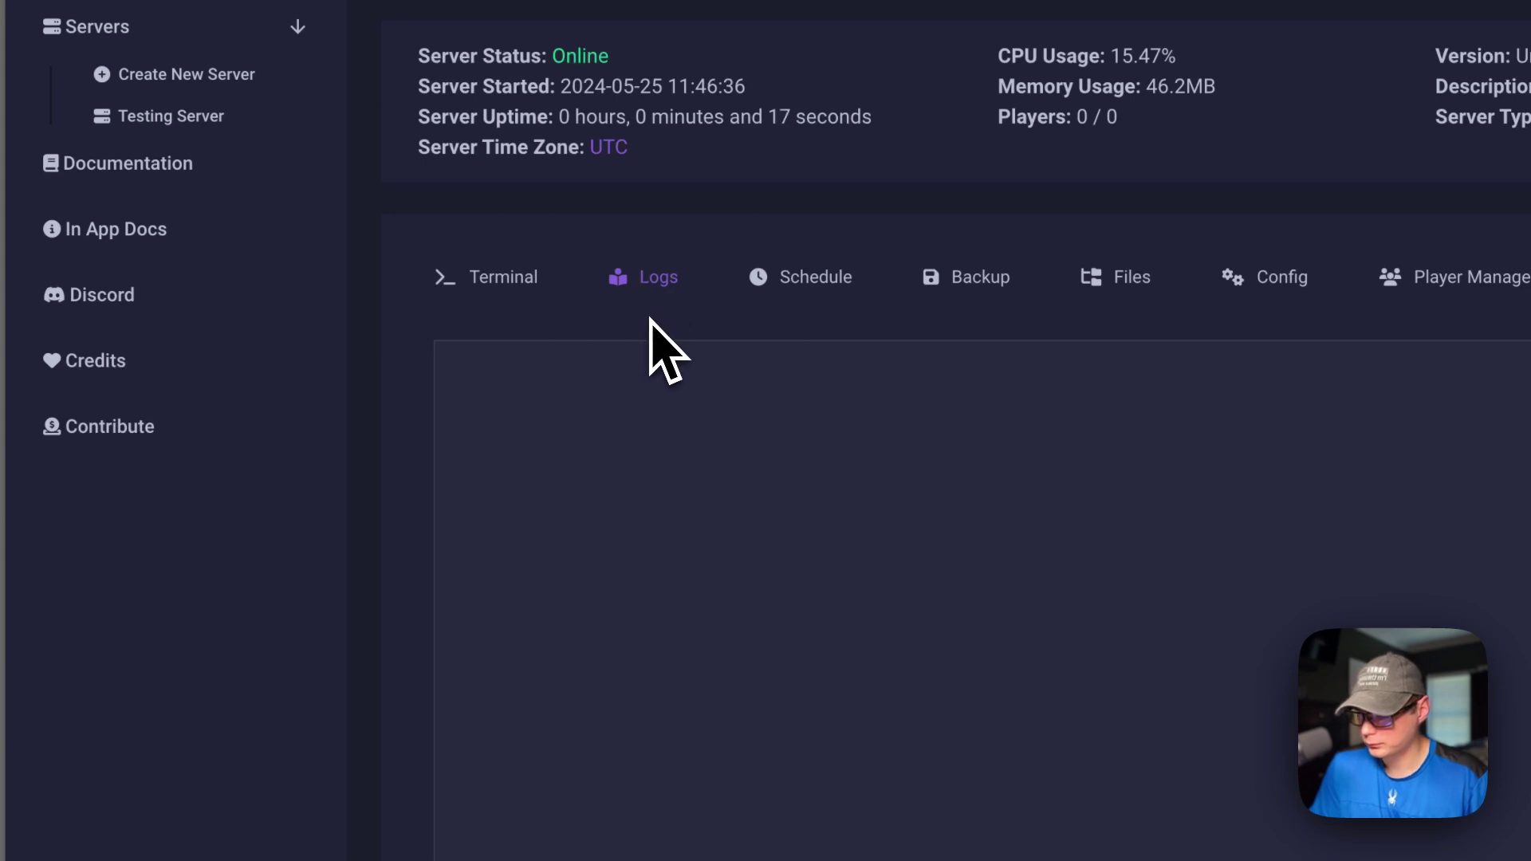
pyautogui.press('super+r')
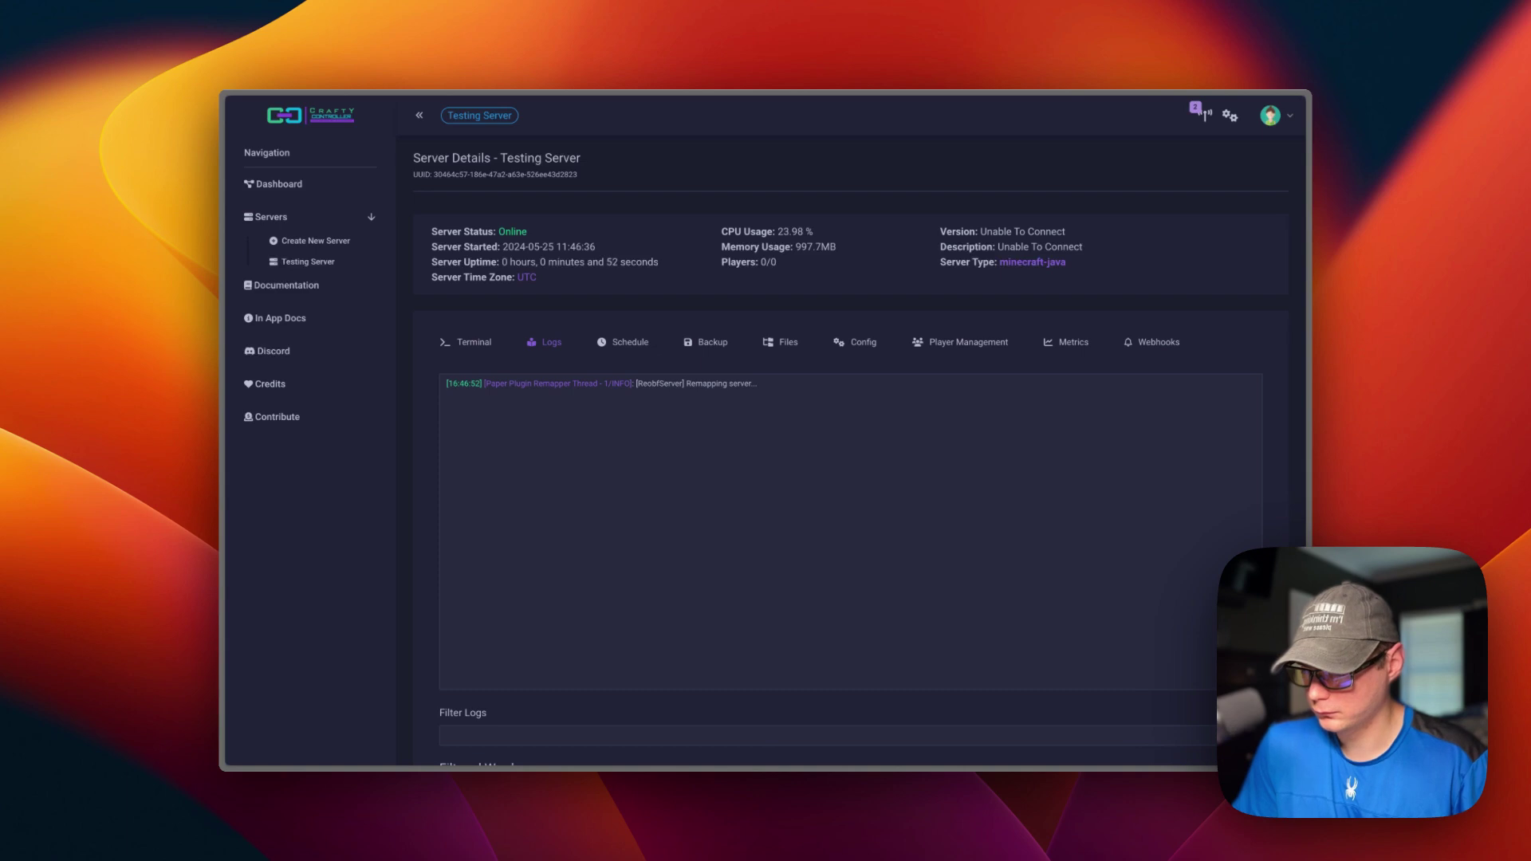
pyautogui.scroll(-3, 622, 503)
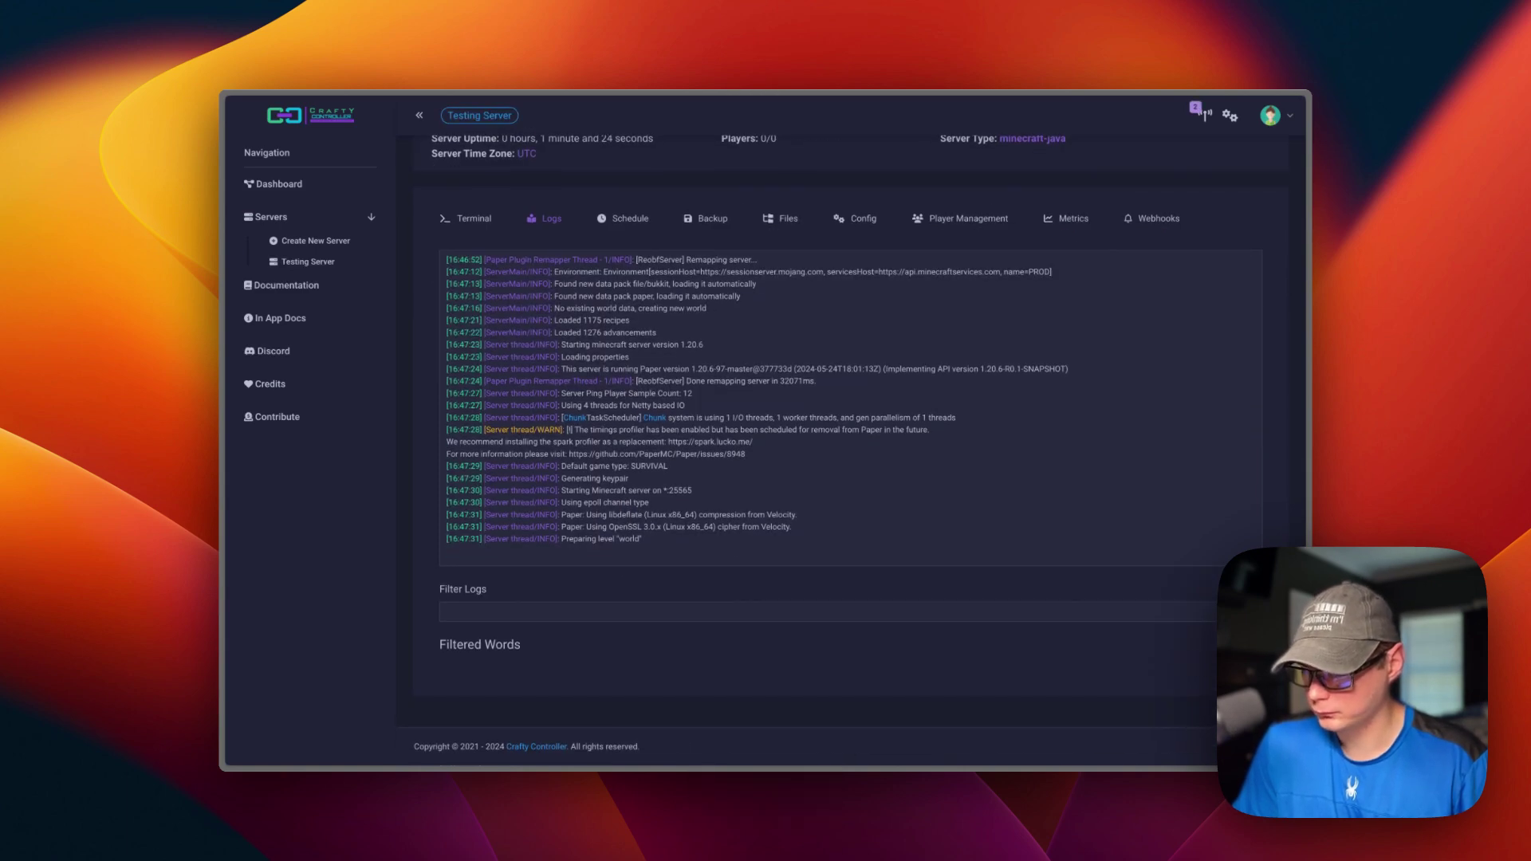
pyautogui.scroll(2, 625, 513)
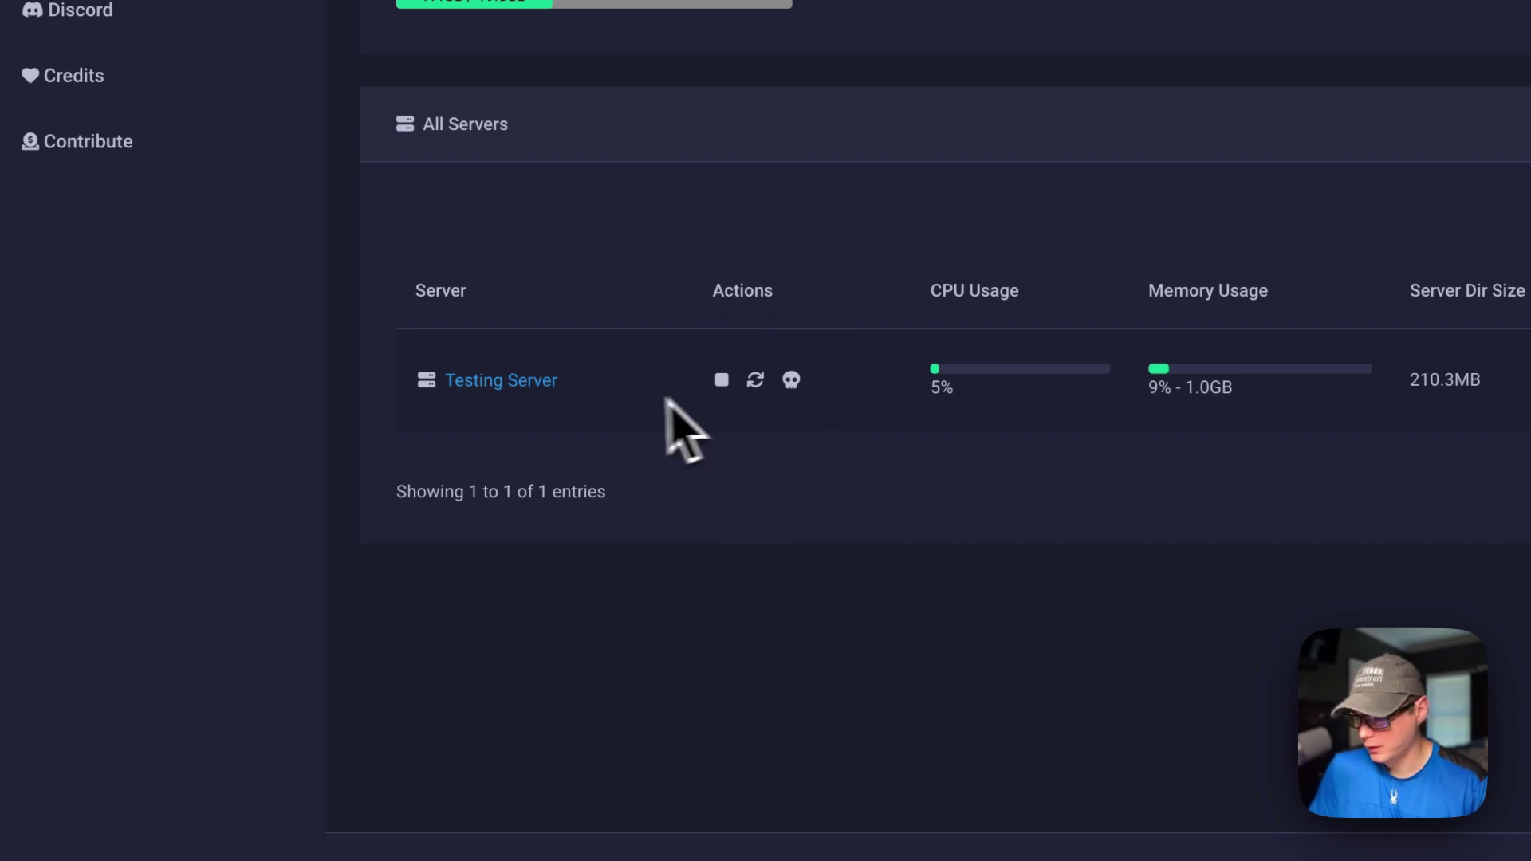
# - Reopen Testing Server and examine its terminal output, command controls and the log view with its filter options
pyautogui.click(517, 382)
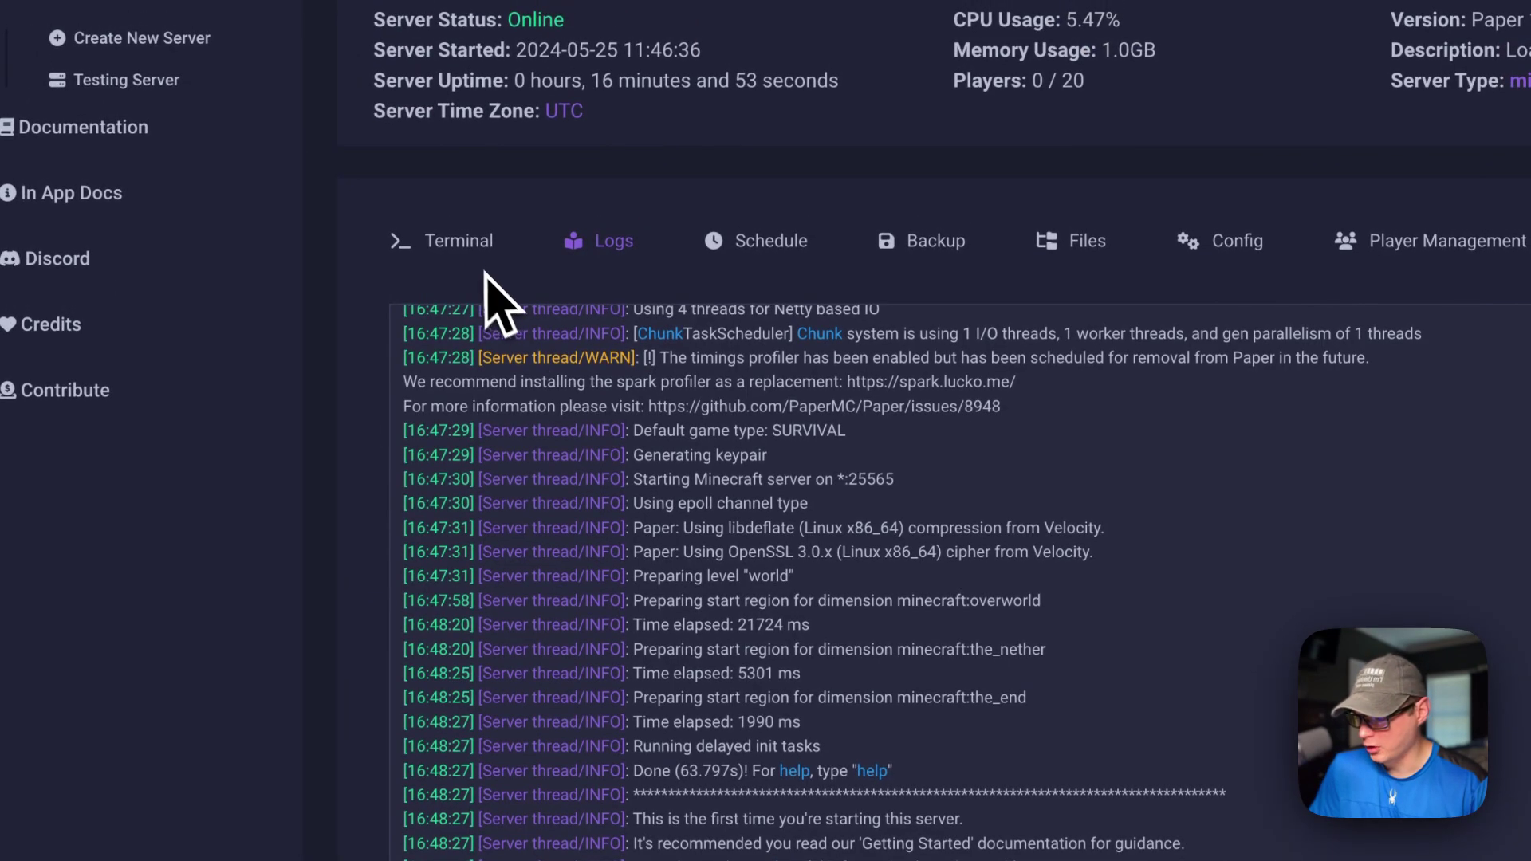
pyautogui.click(467, 251)
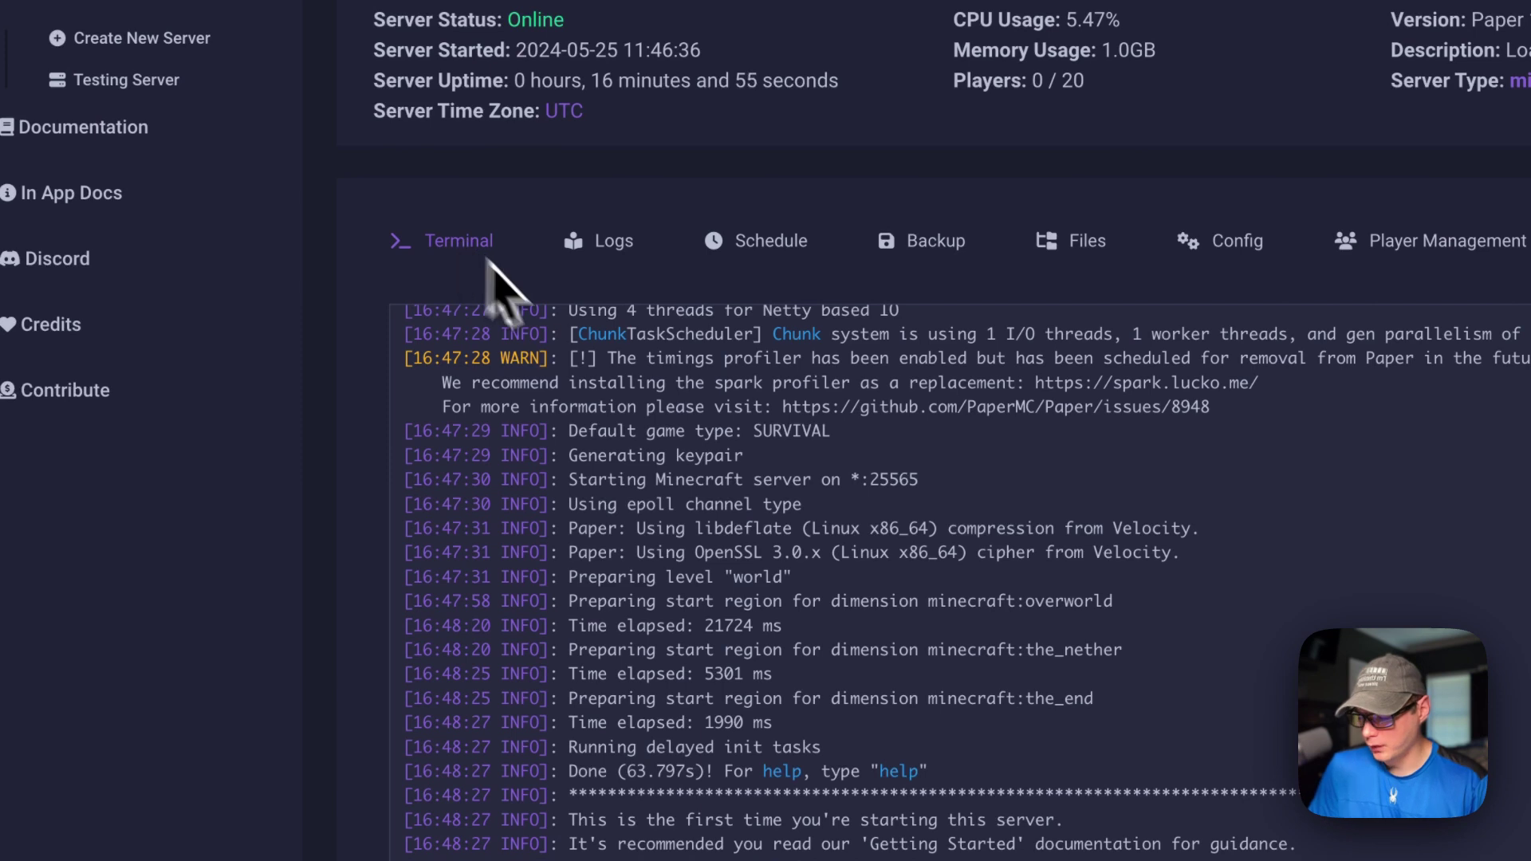
pyautogui.scroll(-3, 826, 554)
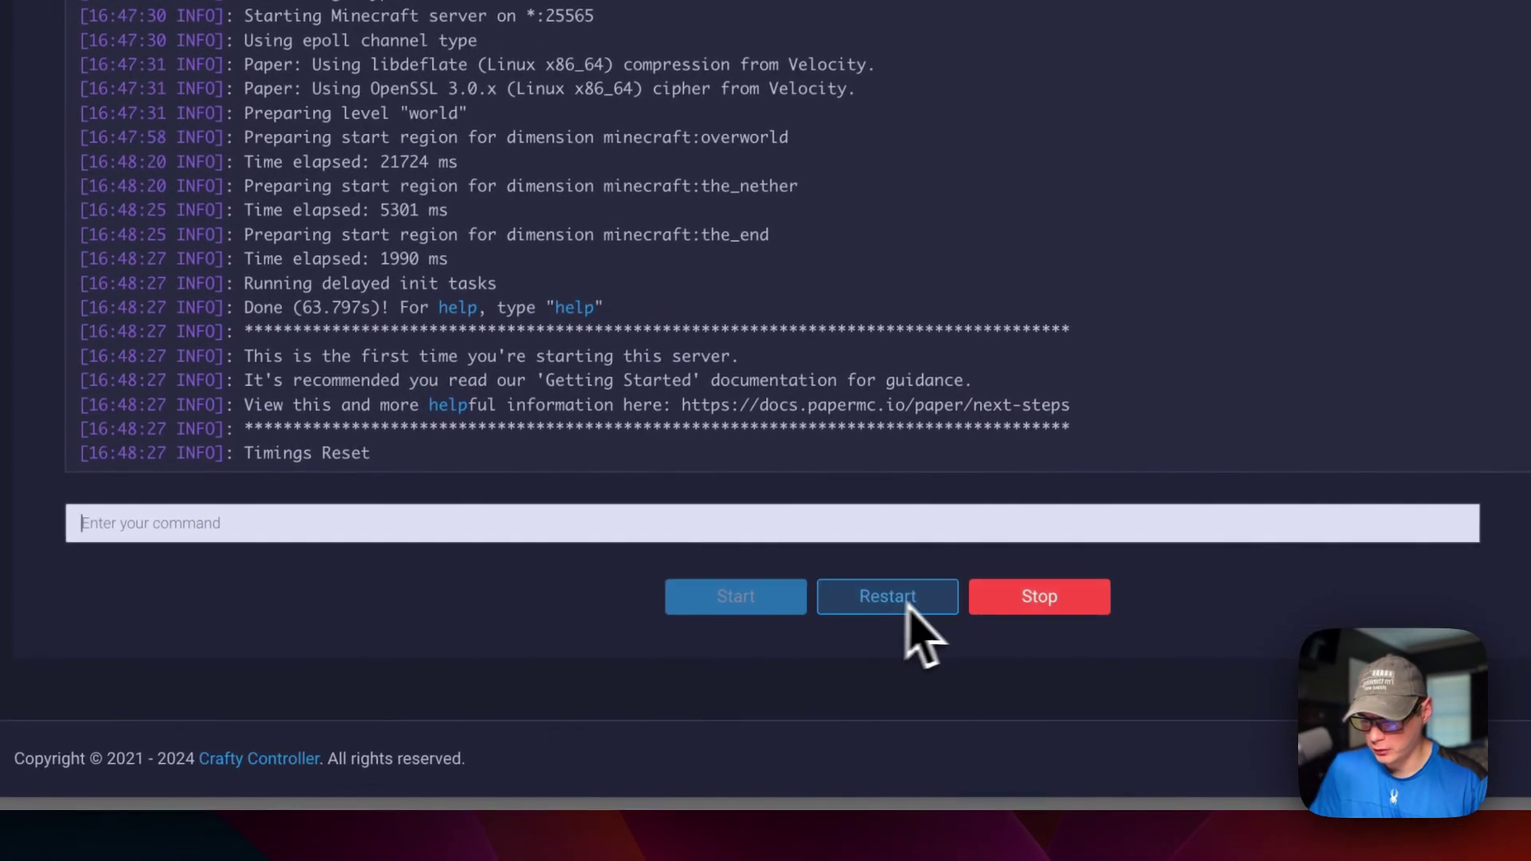
pyautogui.scroll(5, 759, 513)
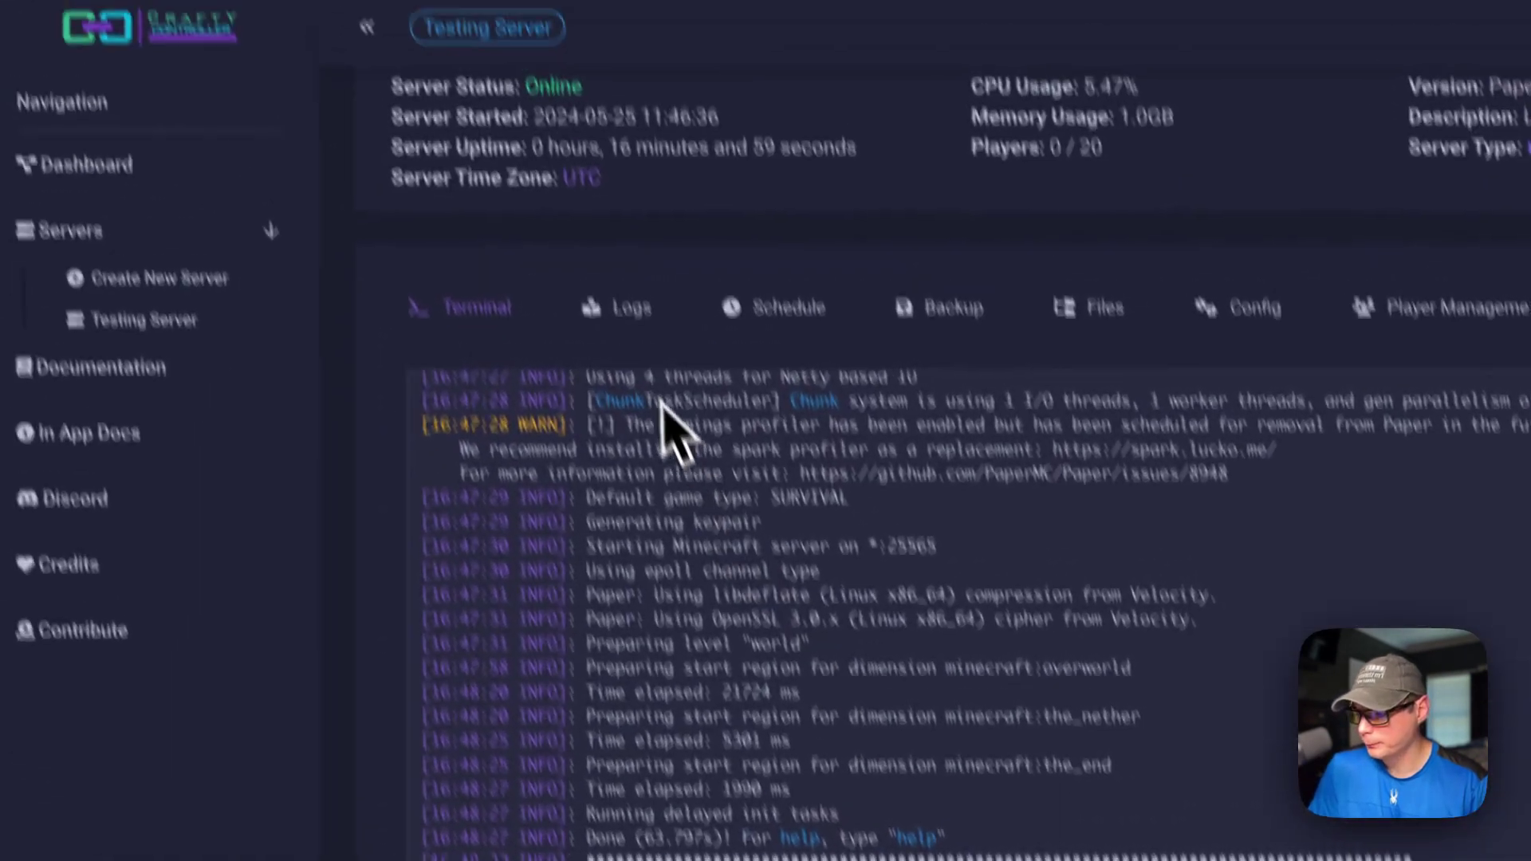
pyautogui.click(635, 263)
pyautogui.scroll(-5, 636, 264)
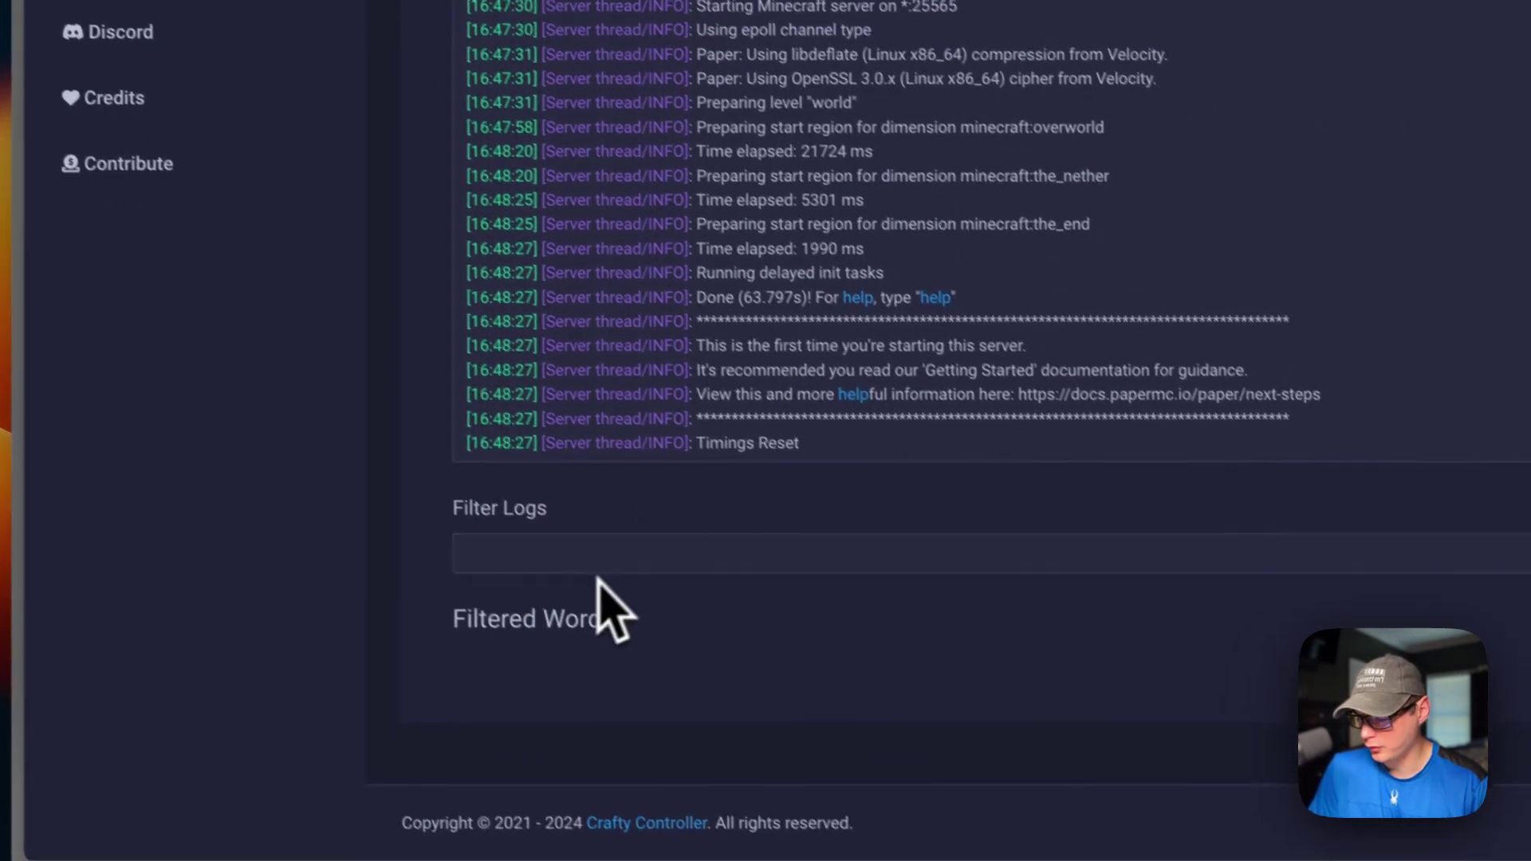
pyautogui.scroll(5, 599, 609)
# - Open the form for a new server schedule and examine its schedule types, actions, interval units and execution options
pyautogui.click(684, 311)
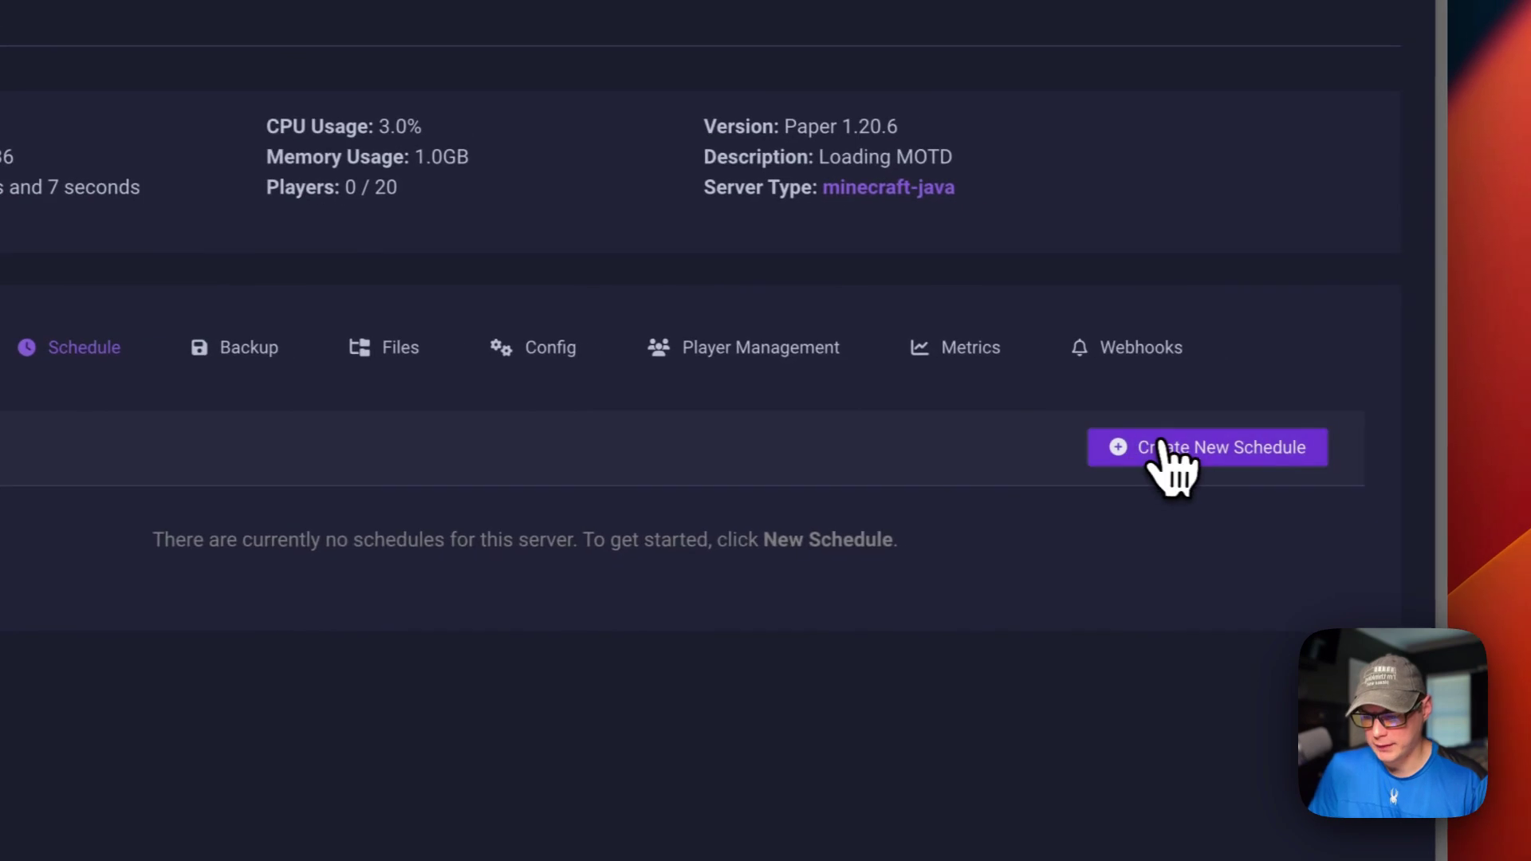
pyautogui.click(1203, 453)
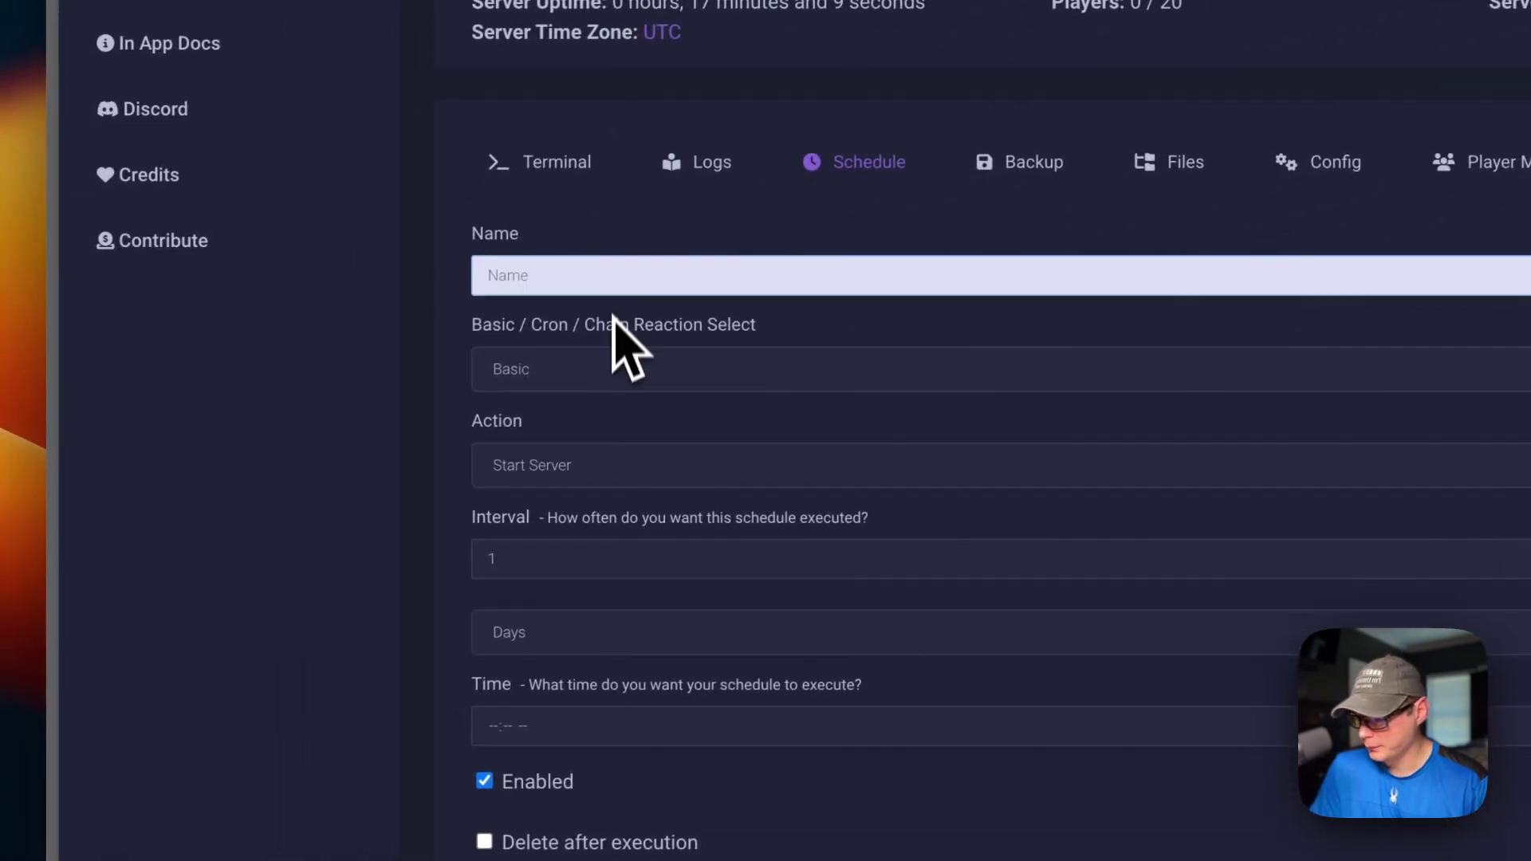
pyautogui.click(613, 370)
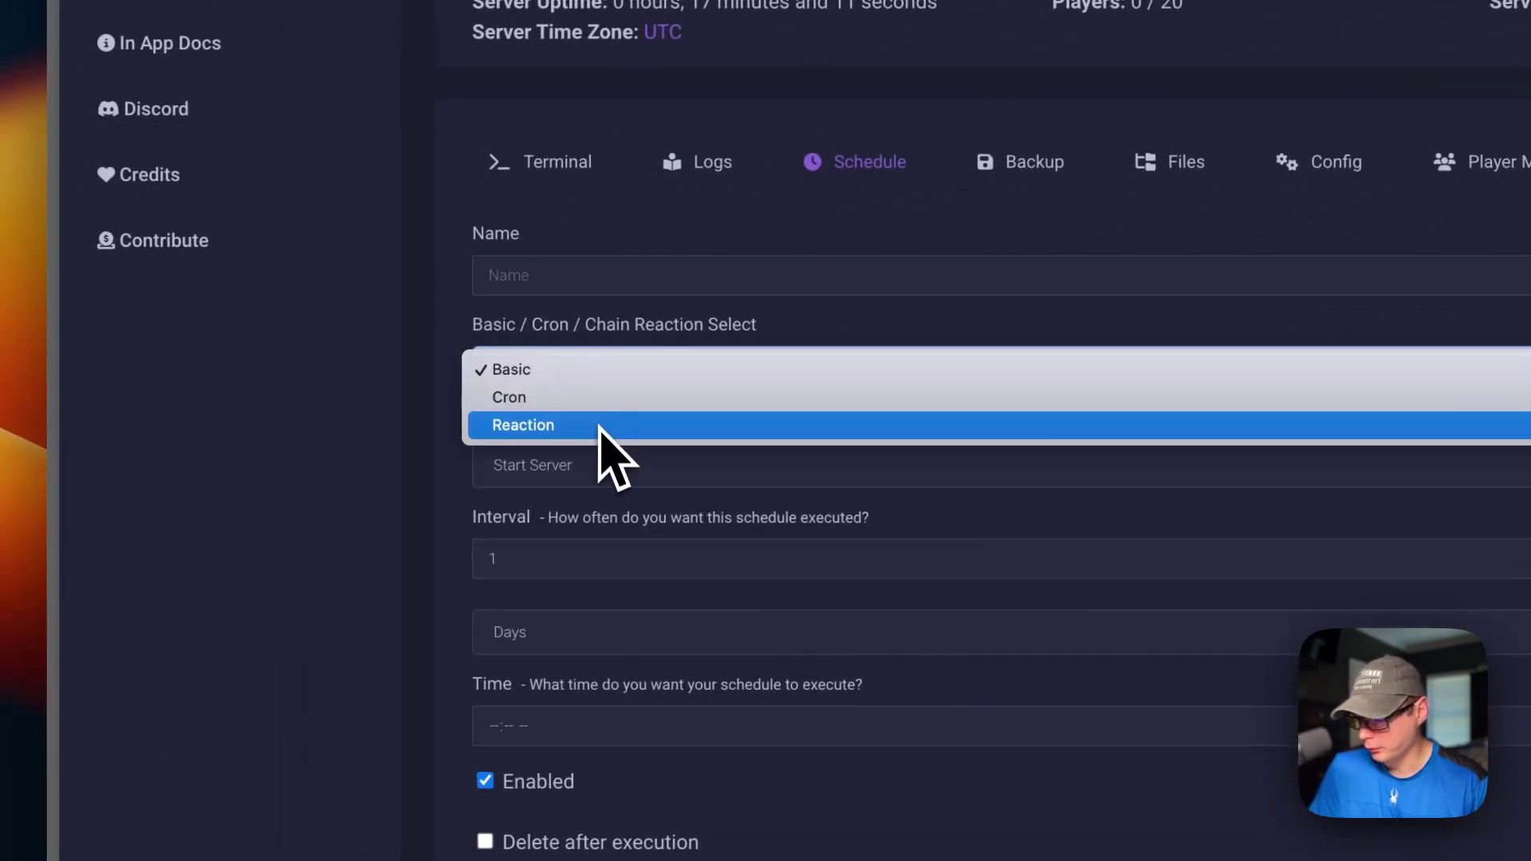
pyautogui.click(495, 463)
pyautogui.click(550, 472)
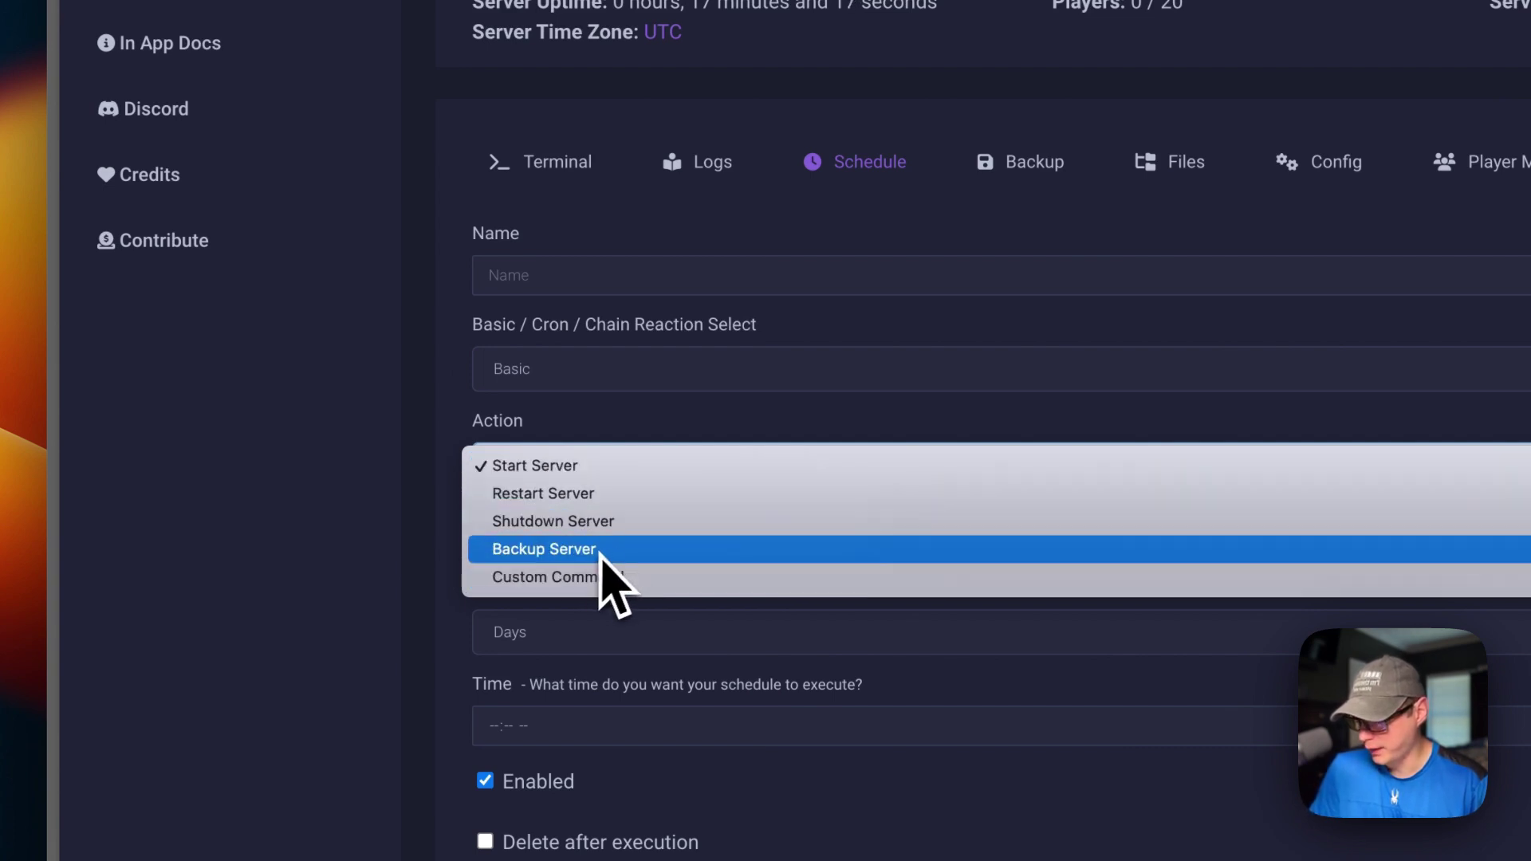
pyautogui.click(455, 586)
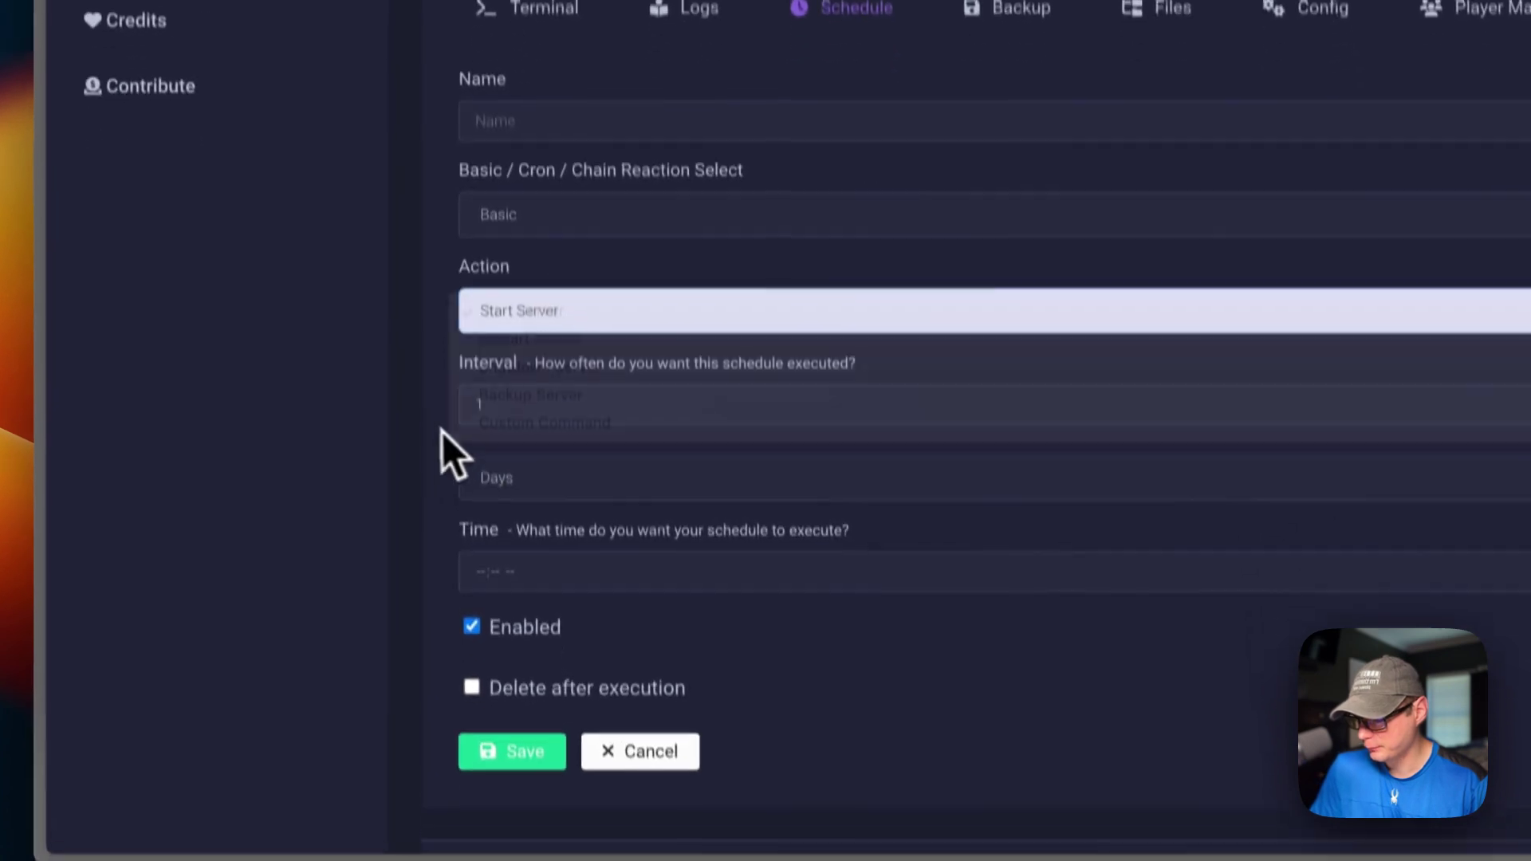
pyautogui.scroll(-2, 431, 584)
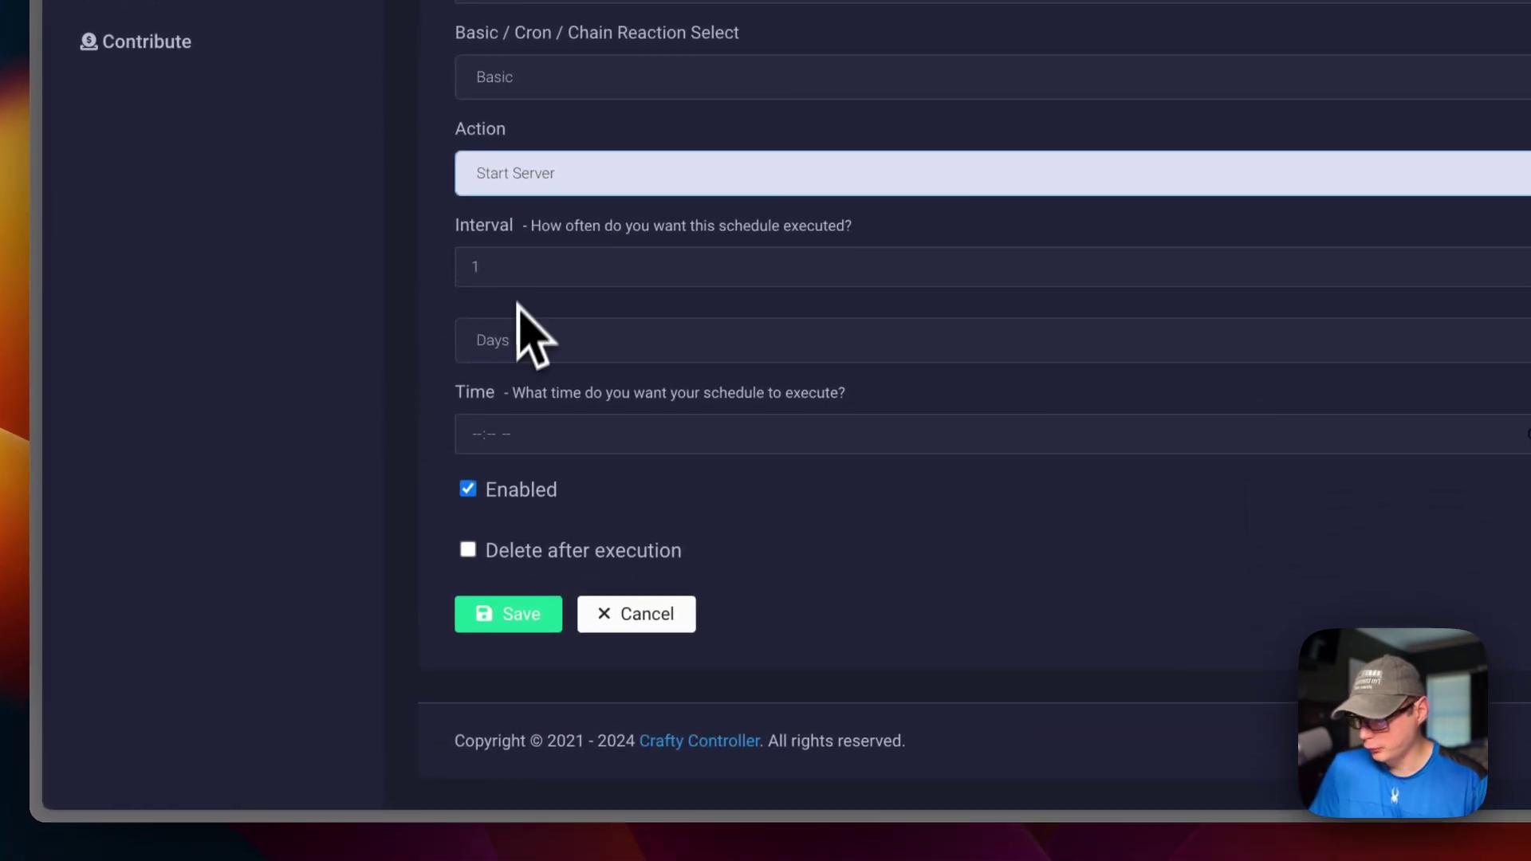
pyautogui.click(515, 341)
pyautogui.click(429, 375)
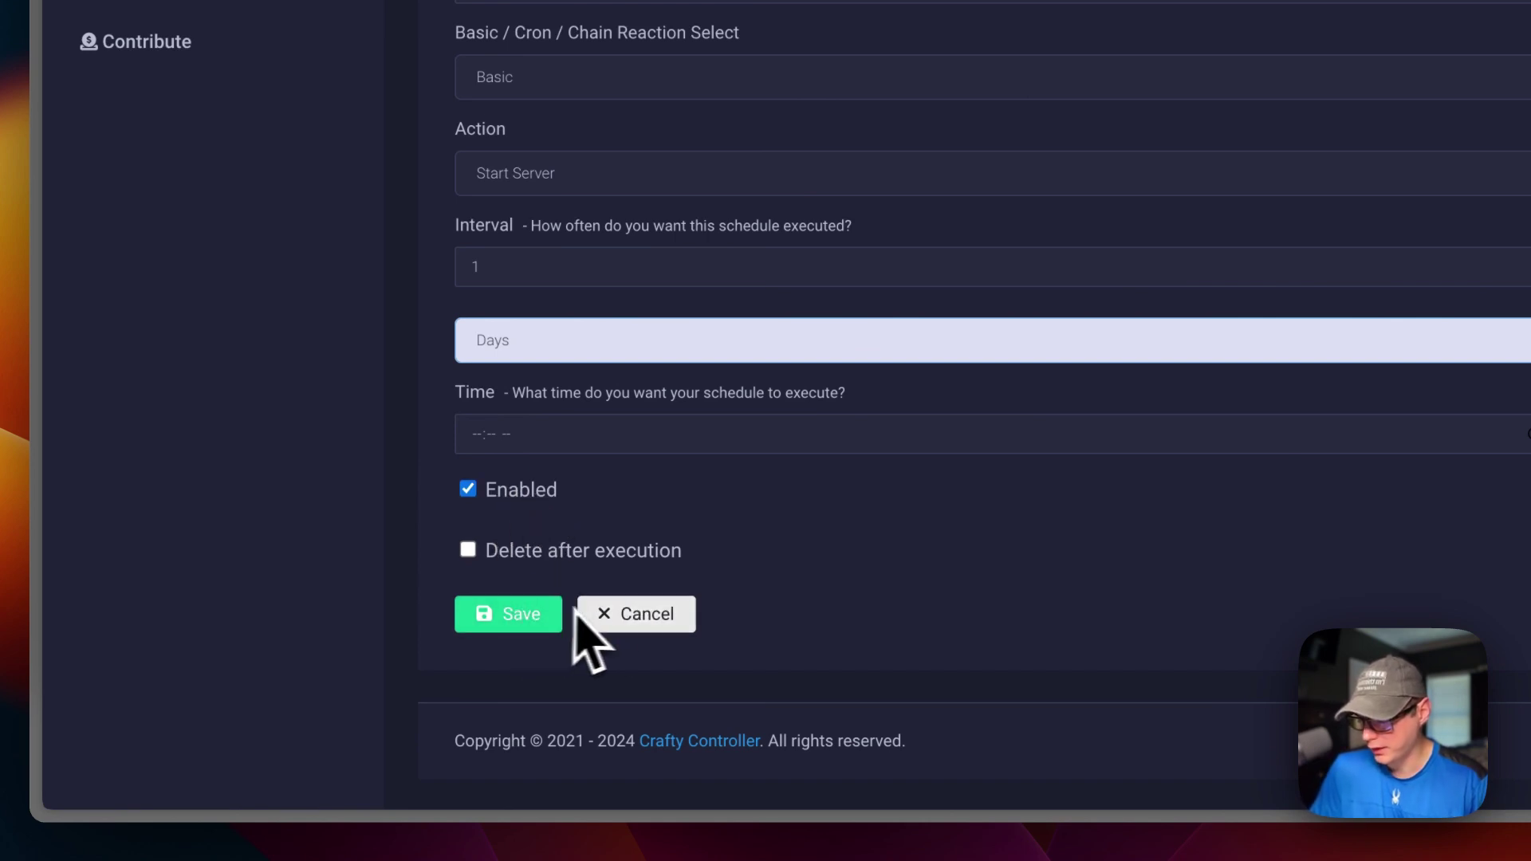
# - Open the server's backup settings and examine the options for running commands before and after a backup
pyautogui.click(923, 373)
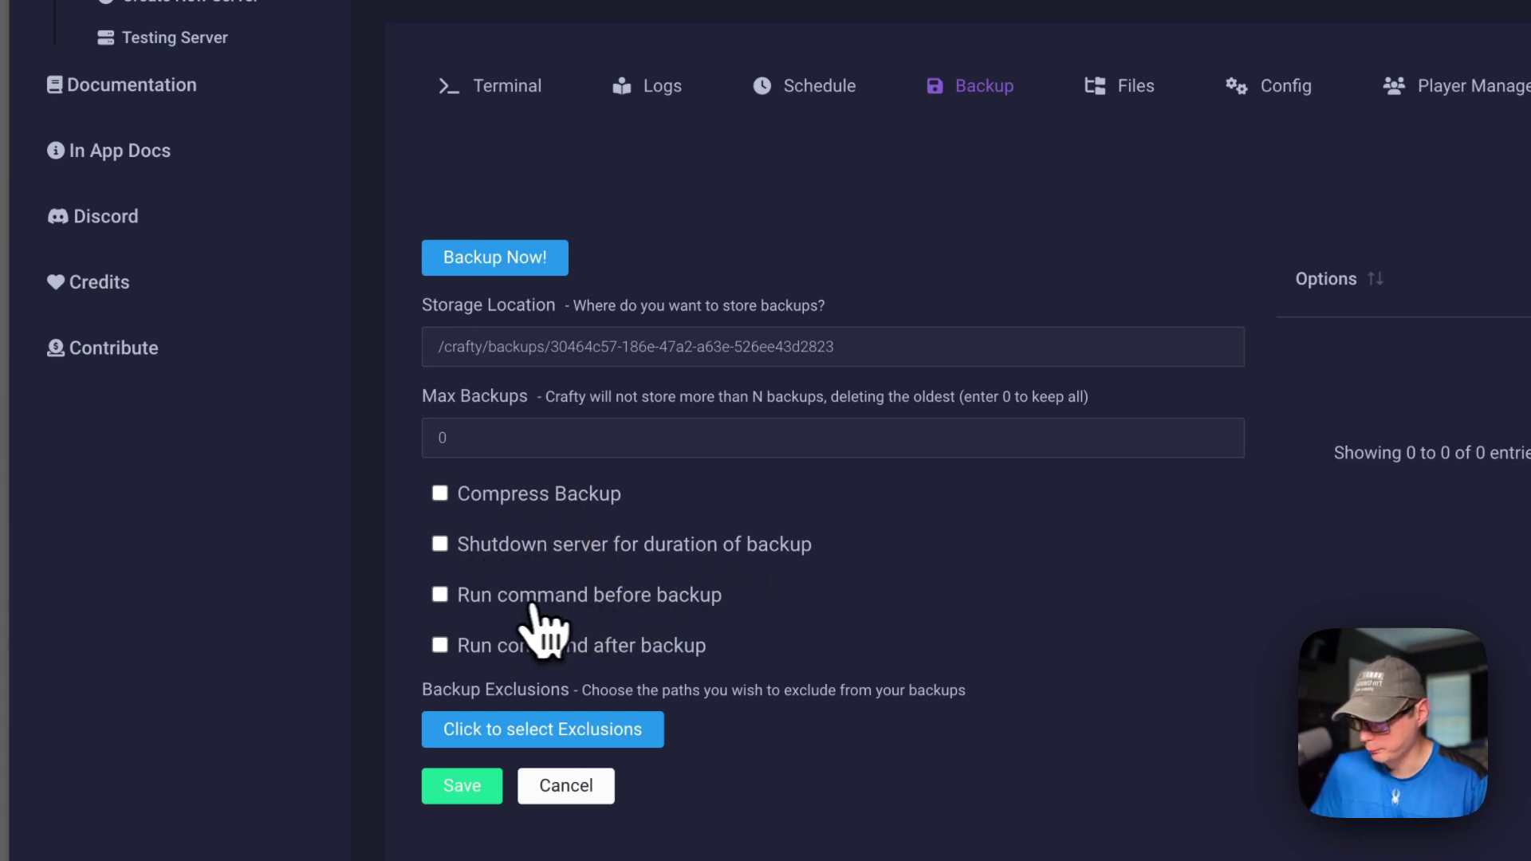
pyautogui.click(439, 595)
pyautogui.click(439, 595)
pyautogui.click(439, 645)
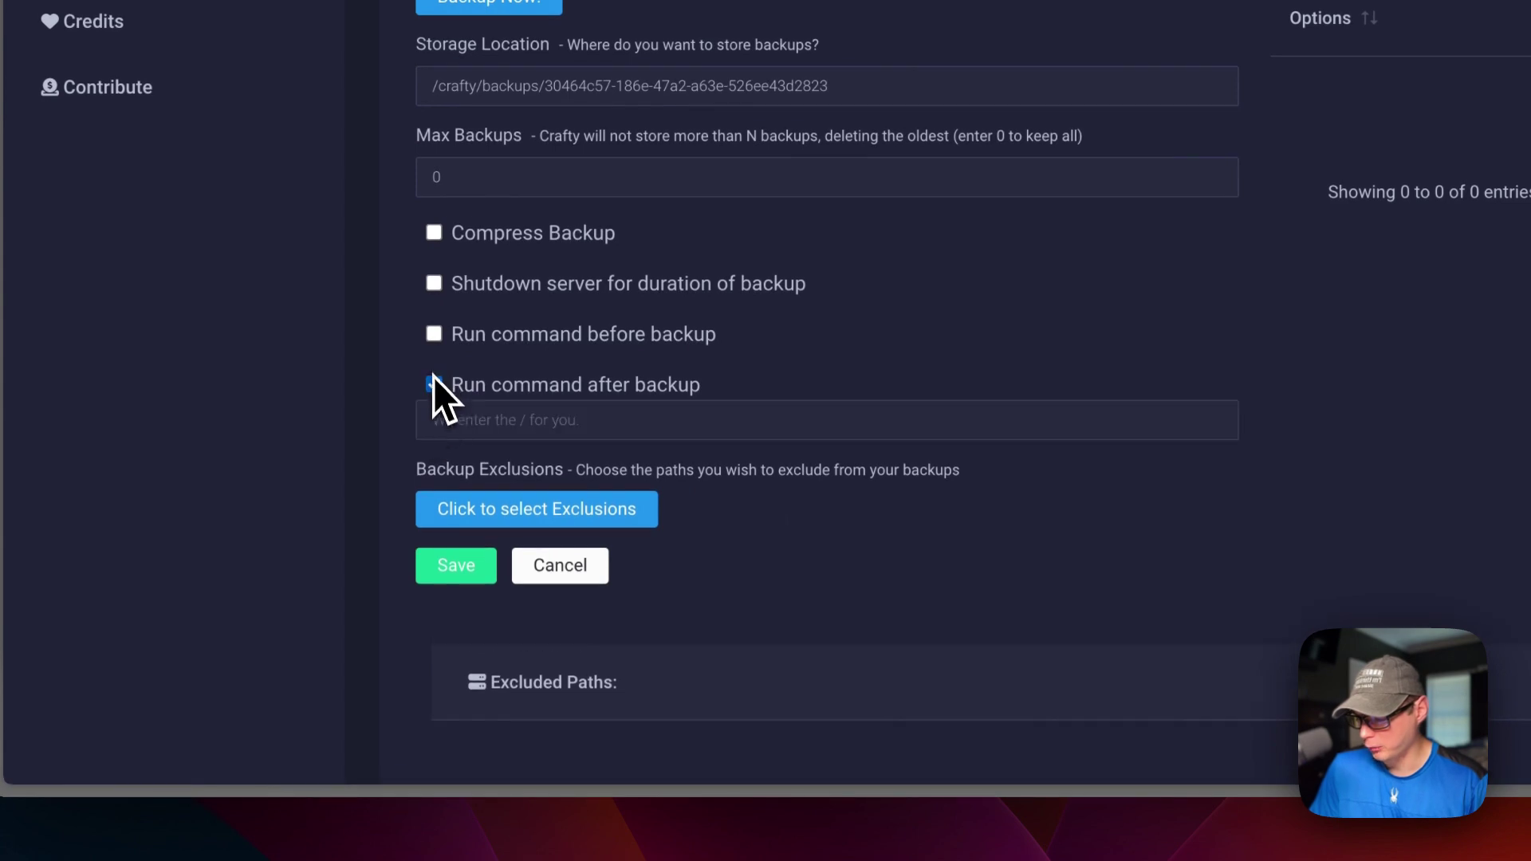
pyautogui.click(434, 385)
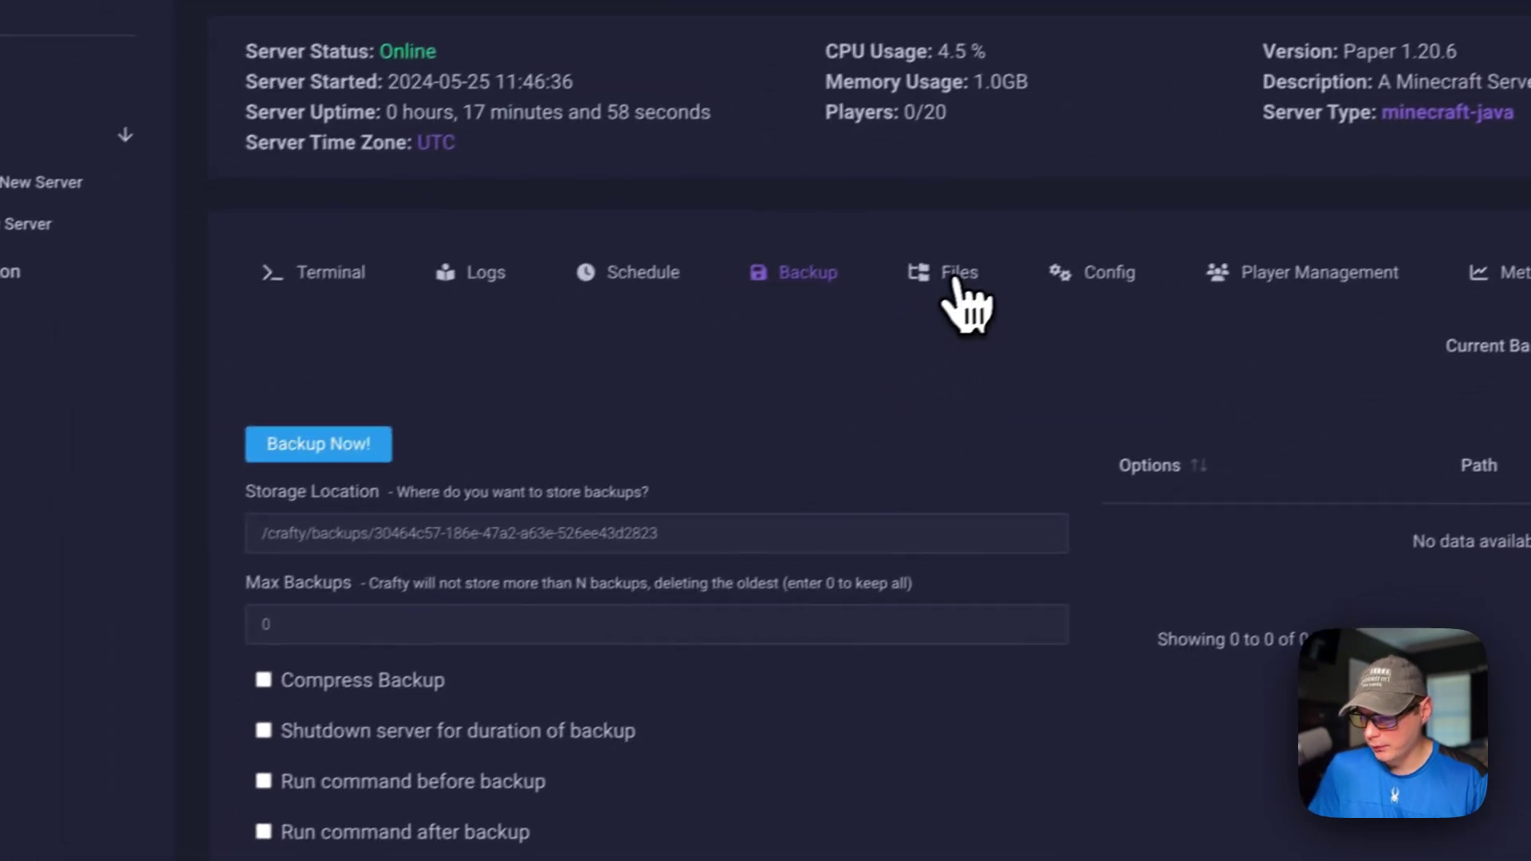
# - View the server's file editor, and look through its configuration settings from the paths to the auto-start and crash detection options
pyautogui.click(957, 279)
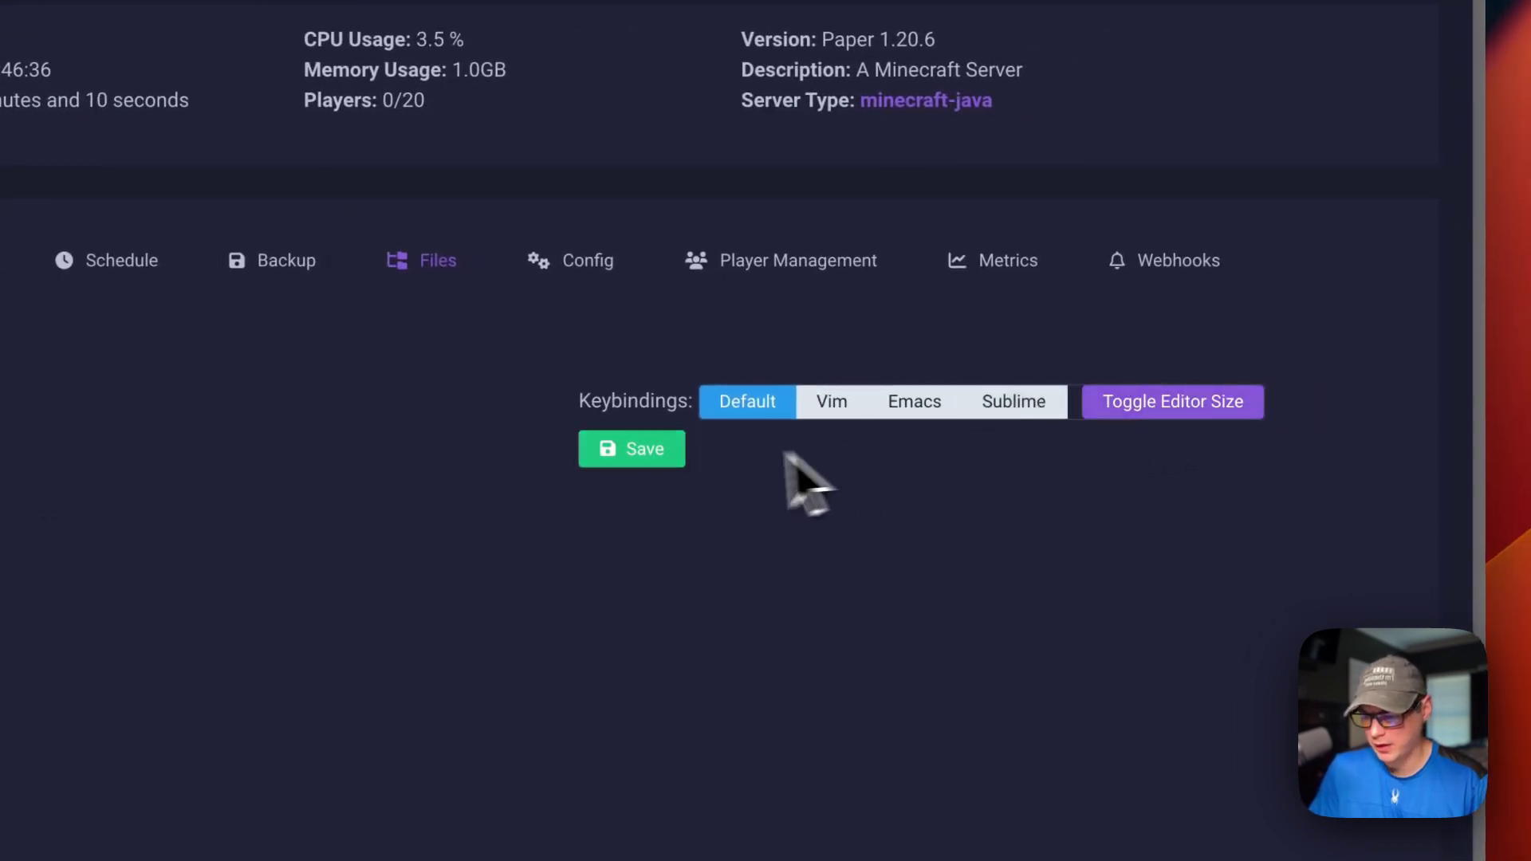
pyautogui.click(574, 263)
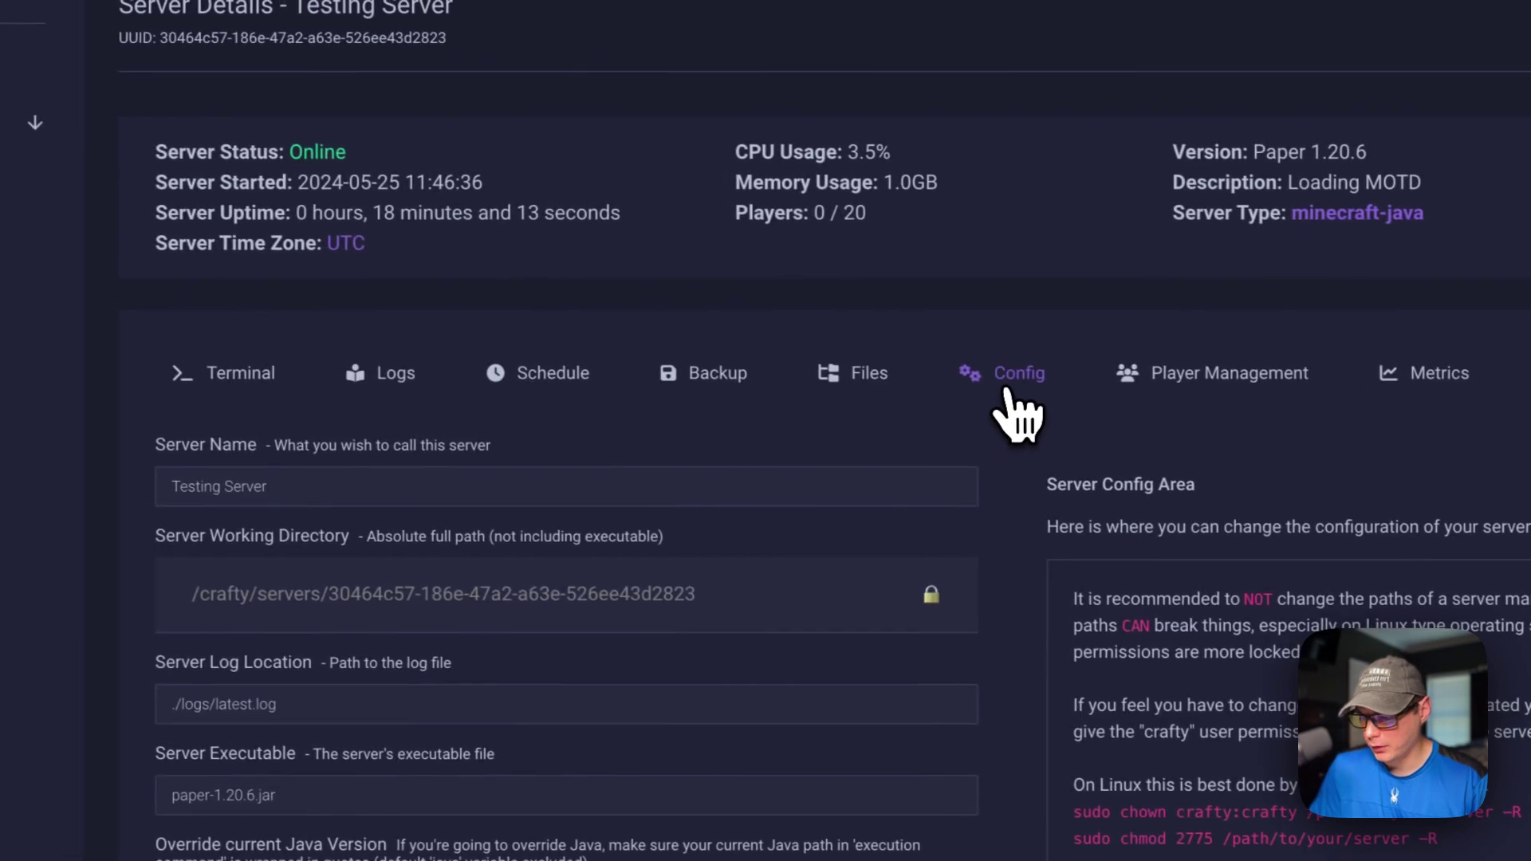
pyautogui.scroll(-3, 390, 595)
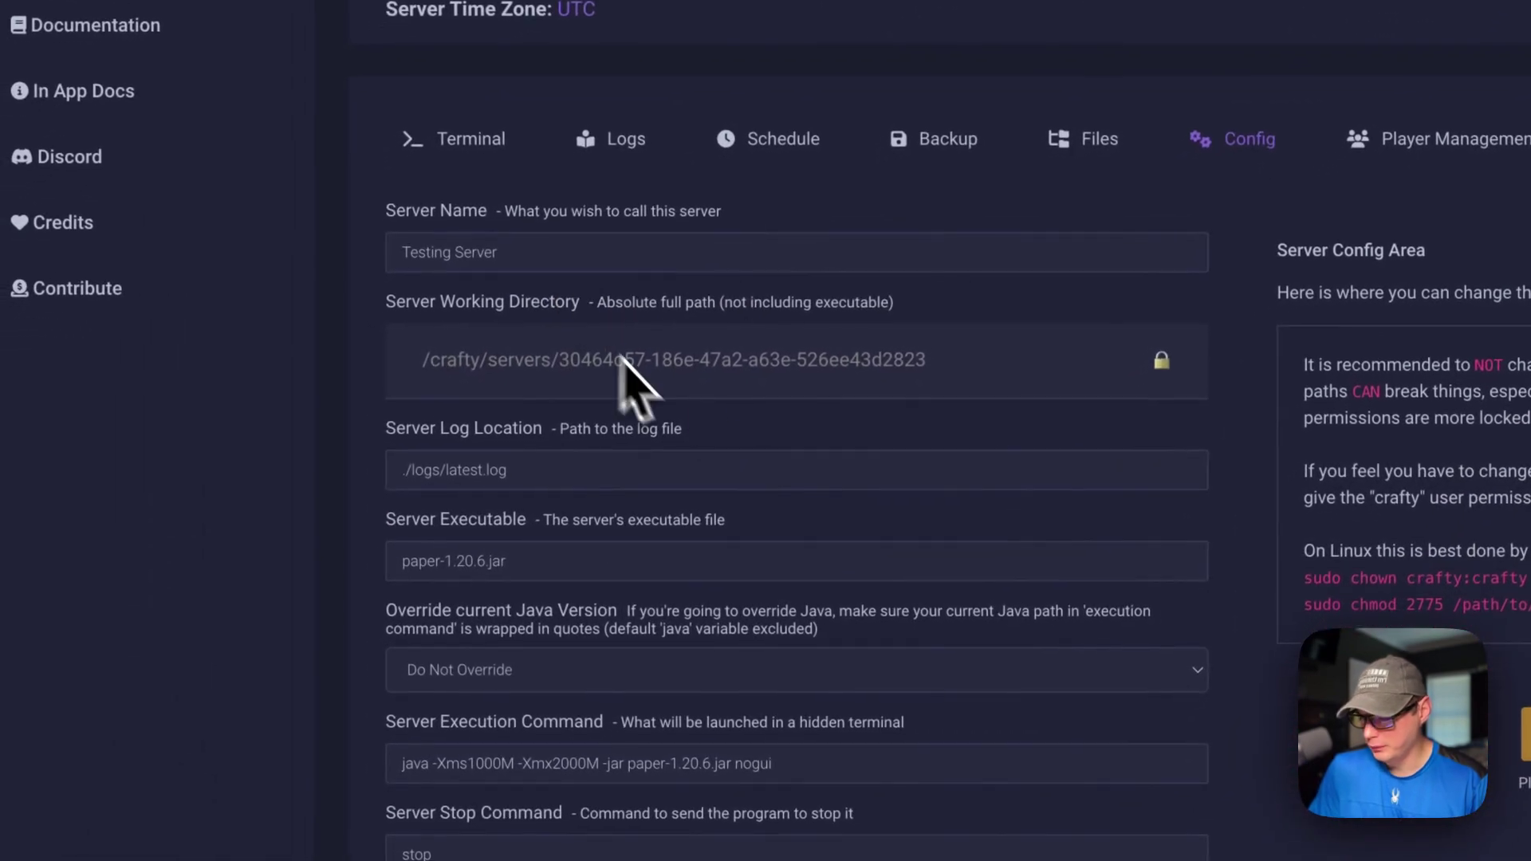
pyautogui.scroll(-10, 835, 447)
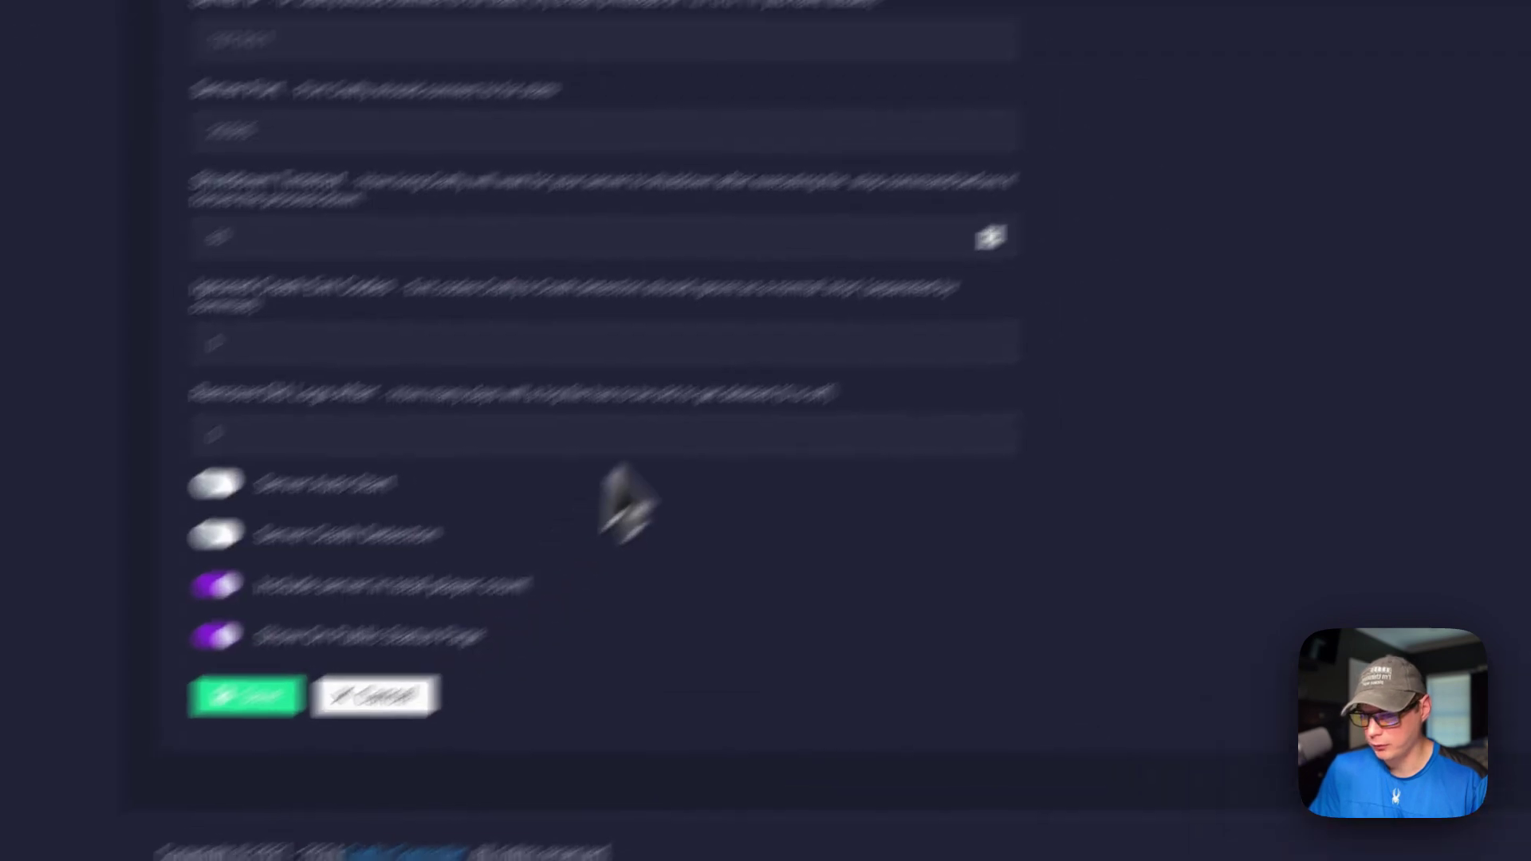
pyautogui.scroll(10, 572, 421)
pyautogui.scroll(-3, 877, 458)
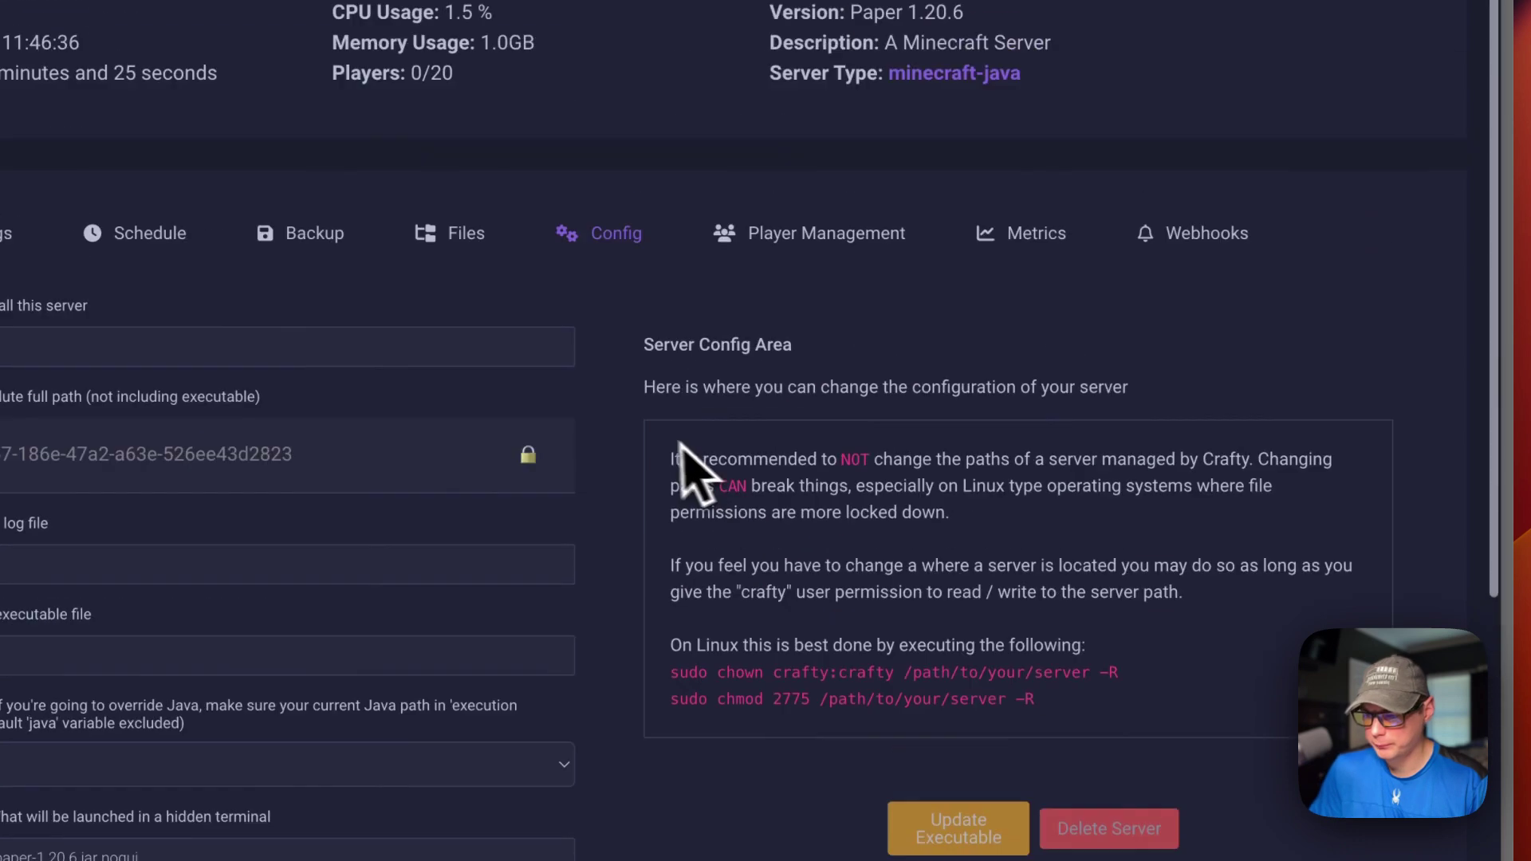
# - Open the server's metrics and inspect the graph of players, memory and CPU usage over time
pyautogui.click(1065, 387)
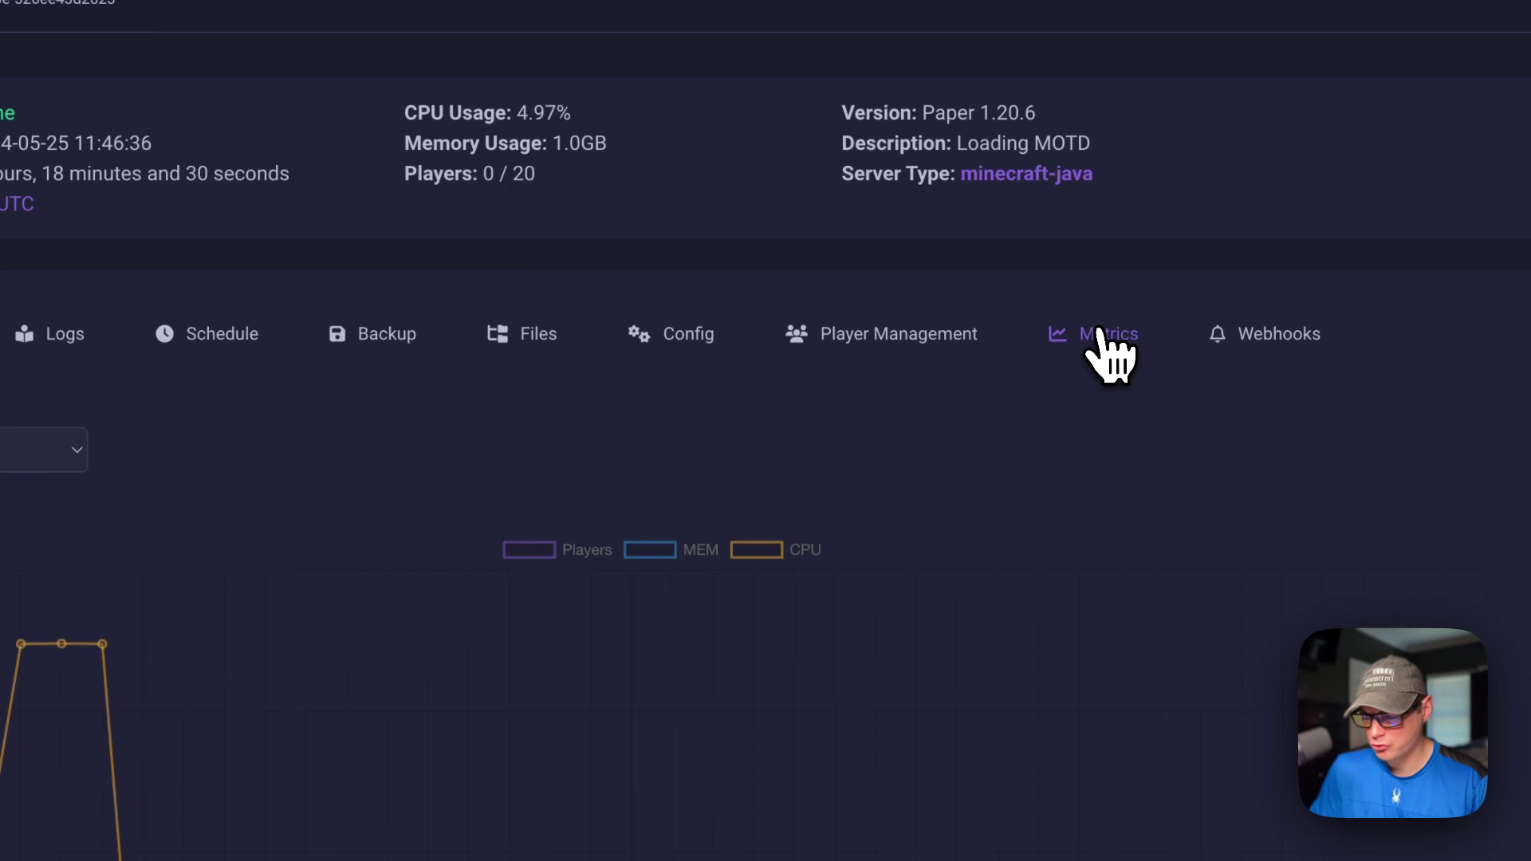
pyautogui.moveTo(78, 584)
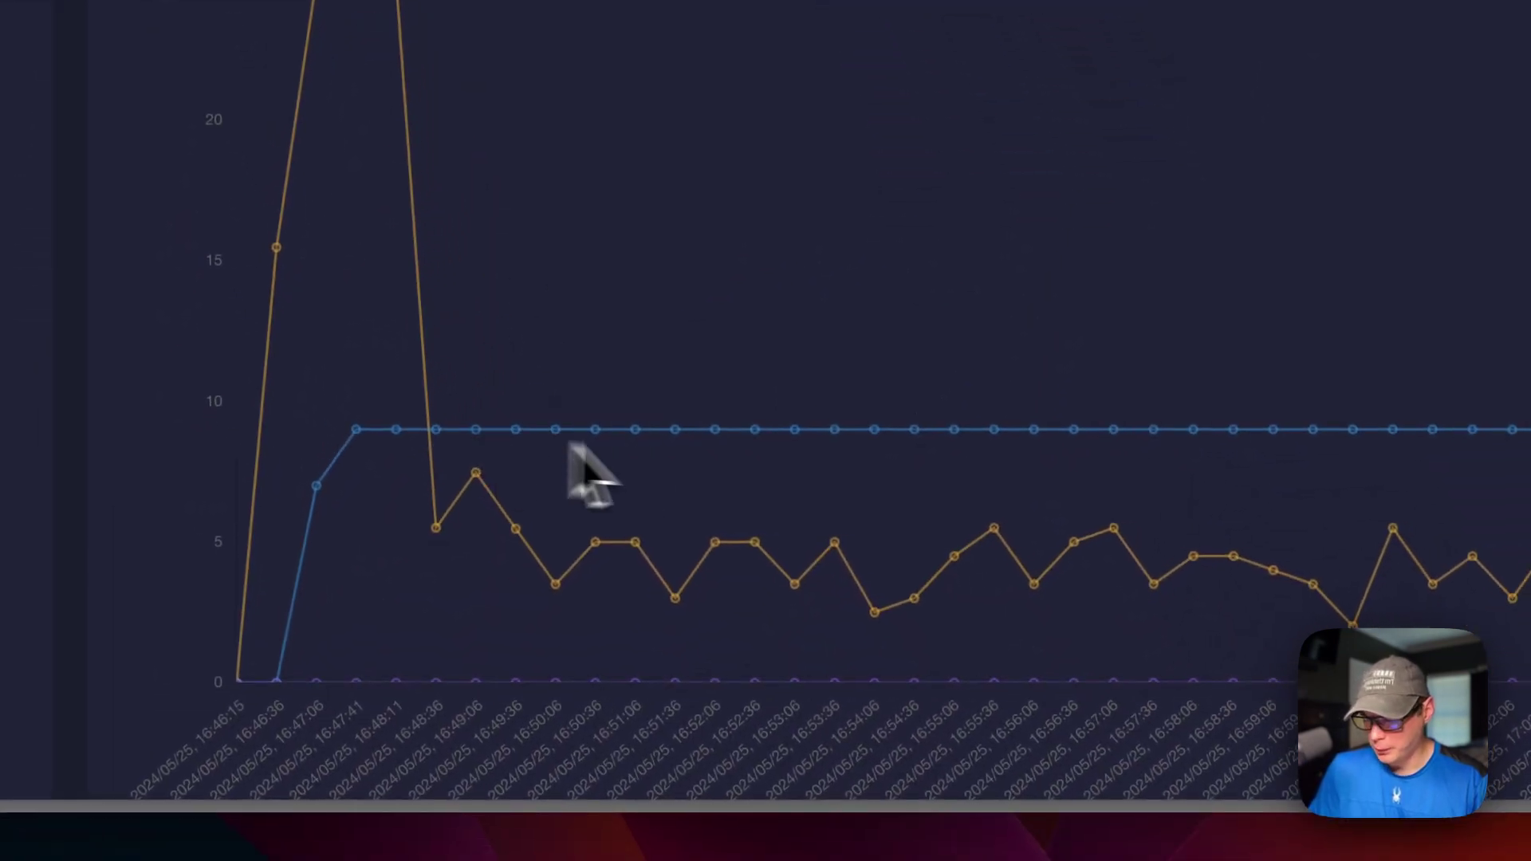
pyautogui.scroll(-3, 885, 513)
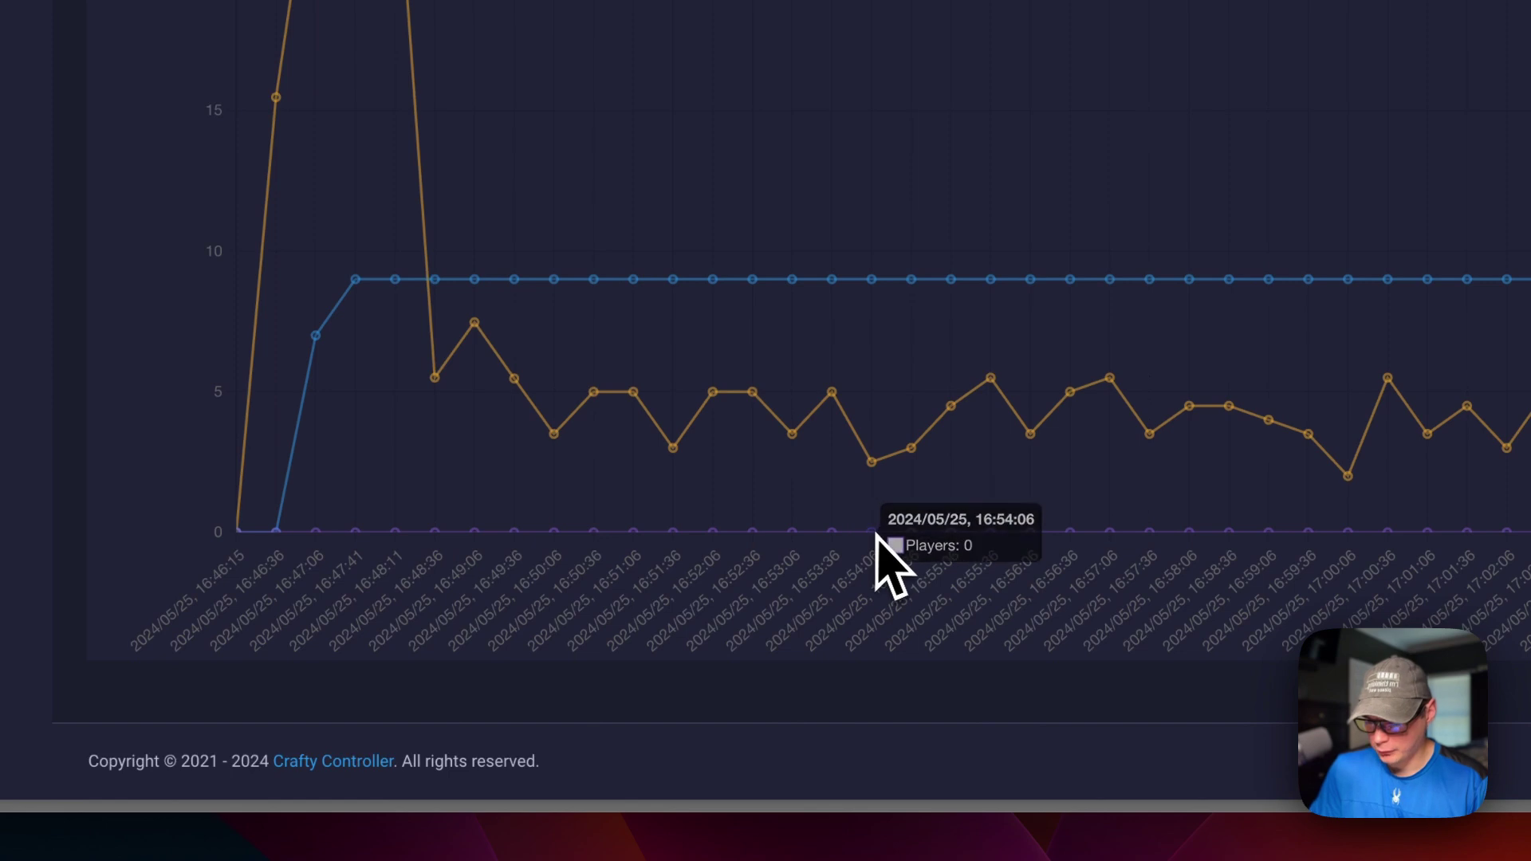
pyautogui.scroll(5, 830, 434)
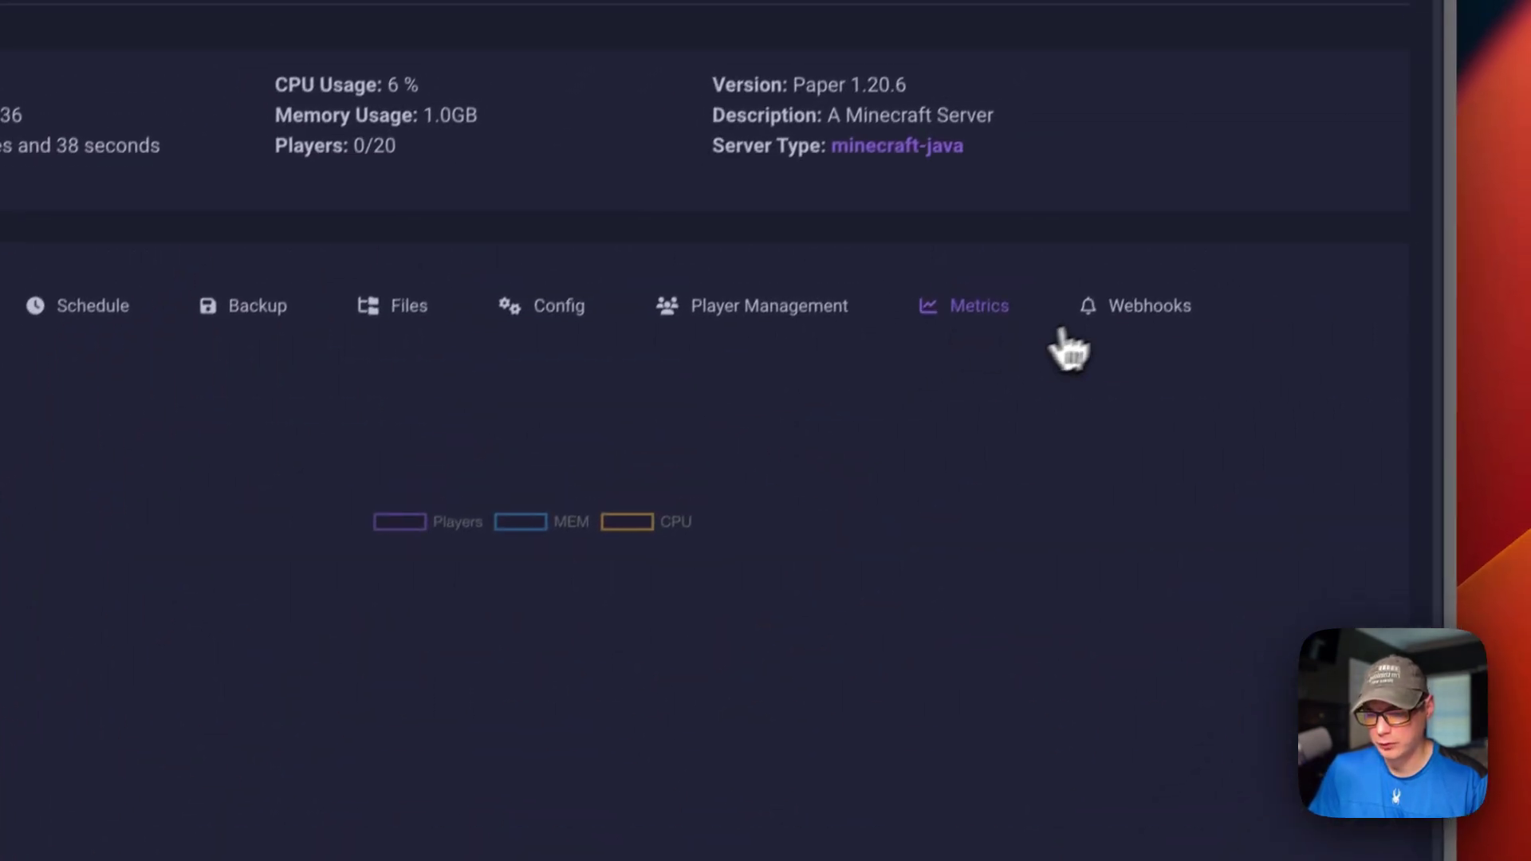
# - Open the new webhook form and examine its service choices, URL, trigger, body and colour accent options
pyautogui.click(1126, 330)
pyautogui.click(1180, 455)
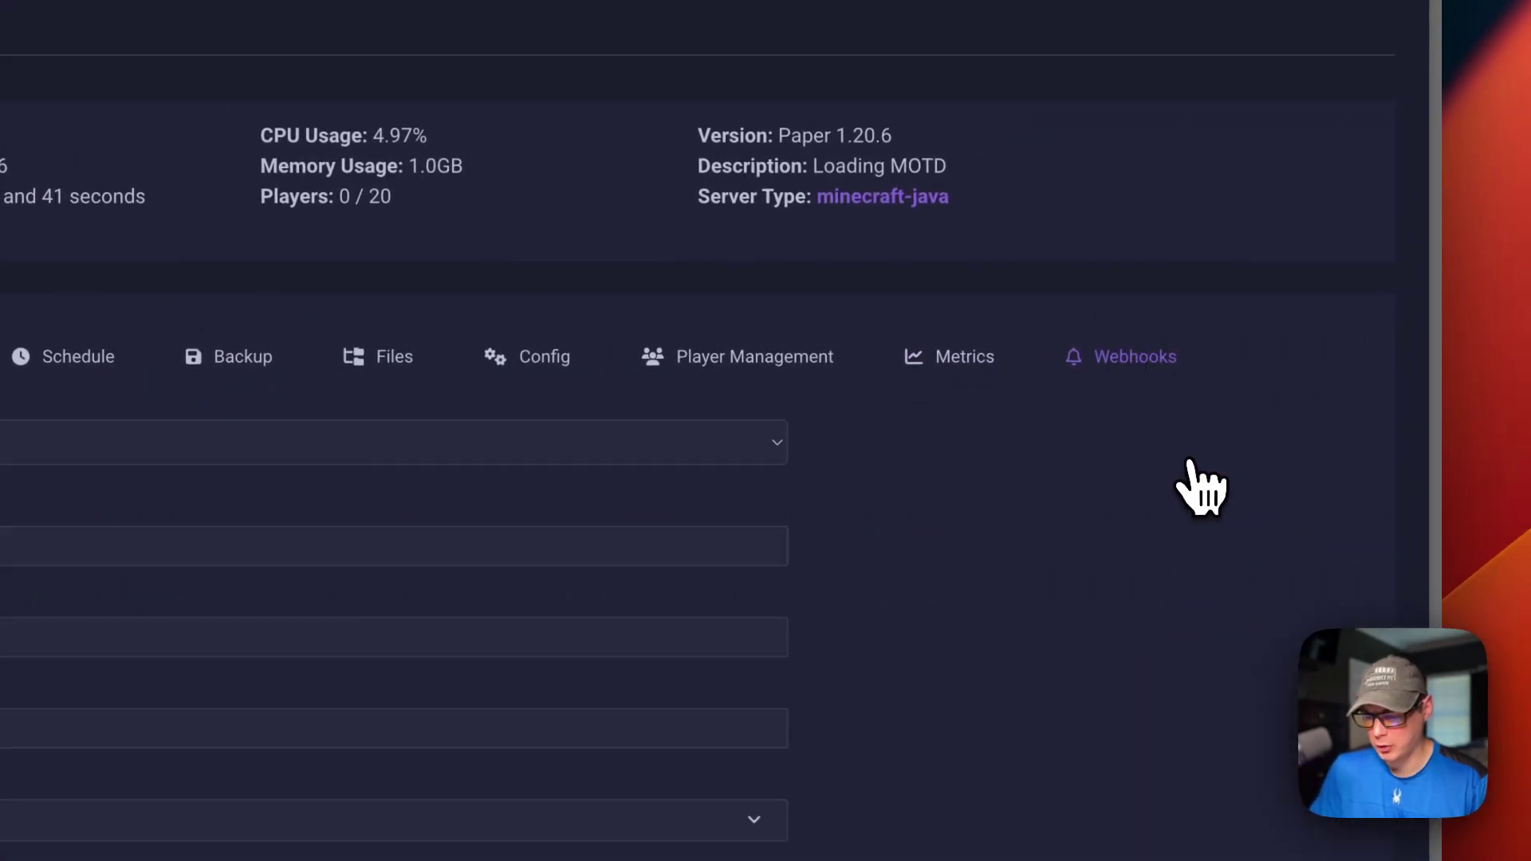
pyautogui.click(648, 255)
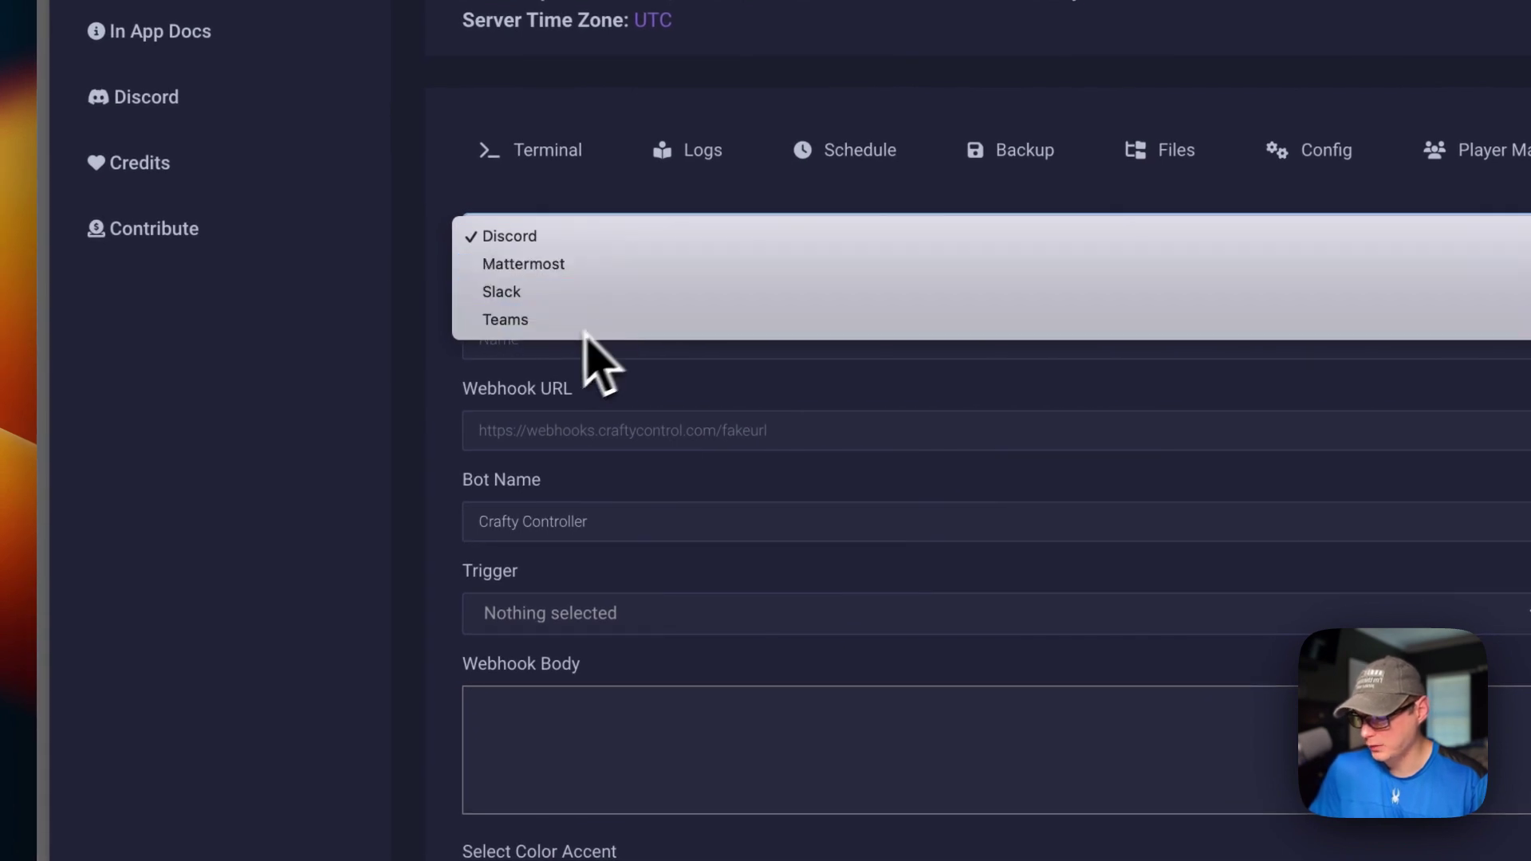
pyautogui.click(476, 426)
pyautogui.scroll(-5, 549, 394)
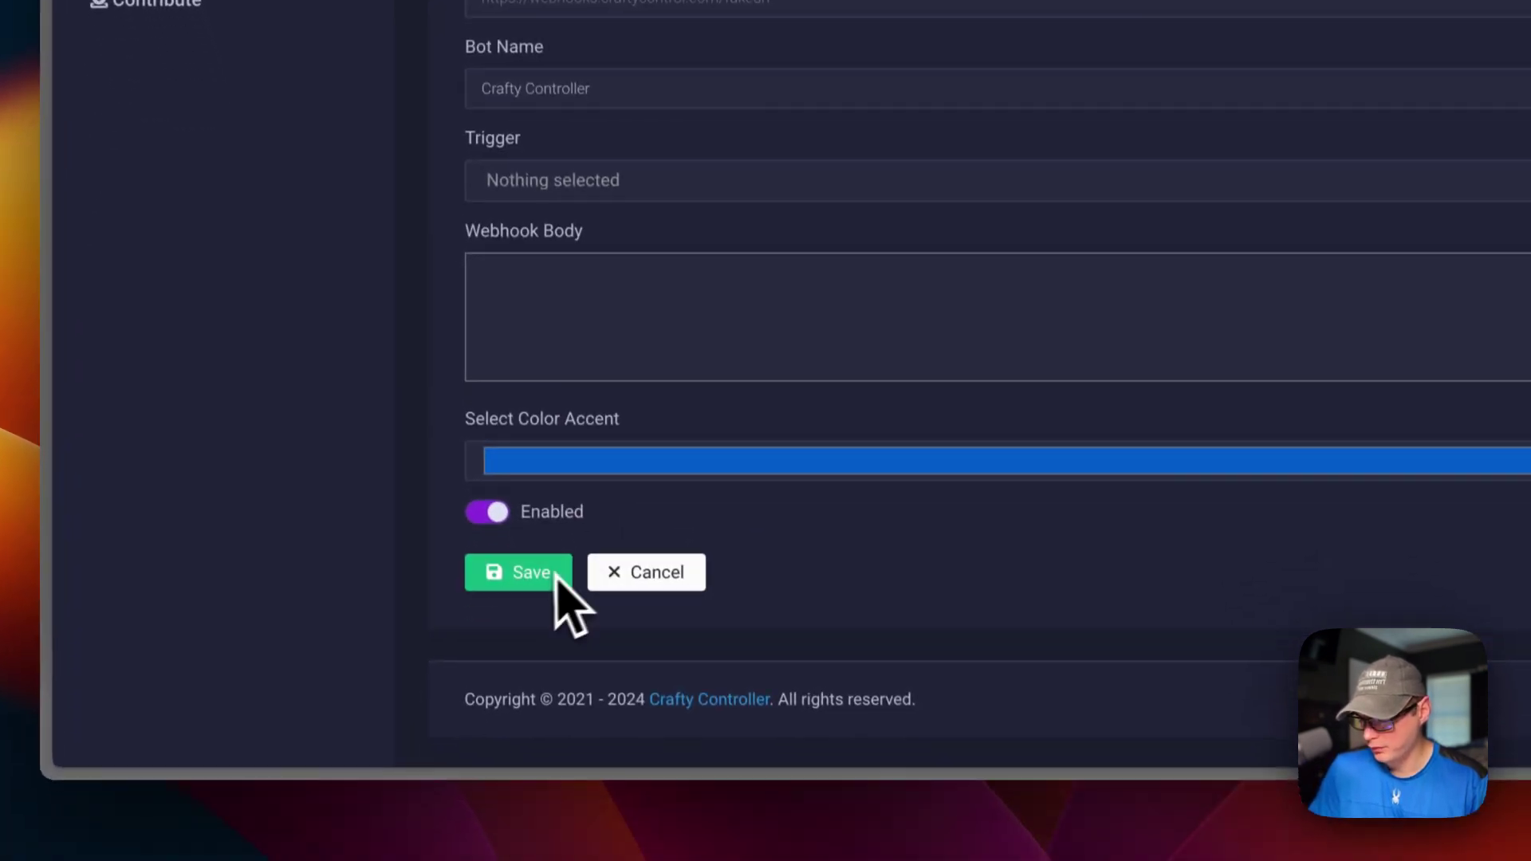
pyautogui.scroll(10, 701, 505)
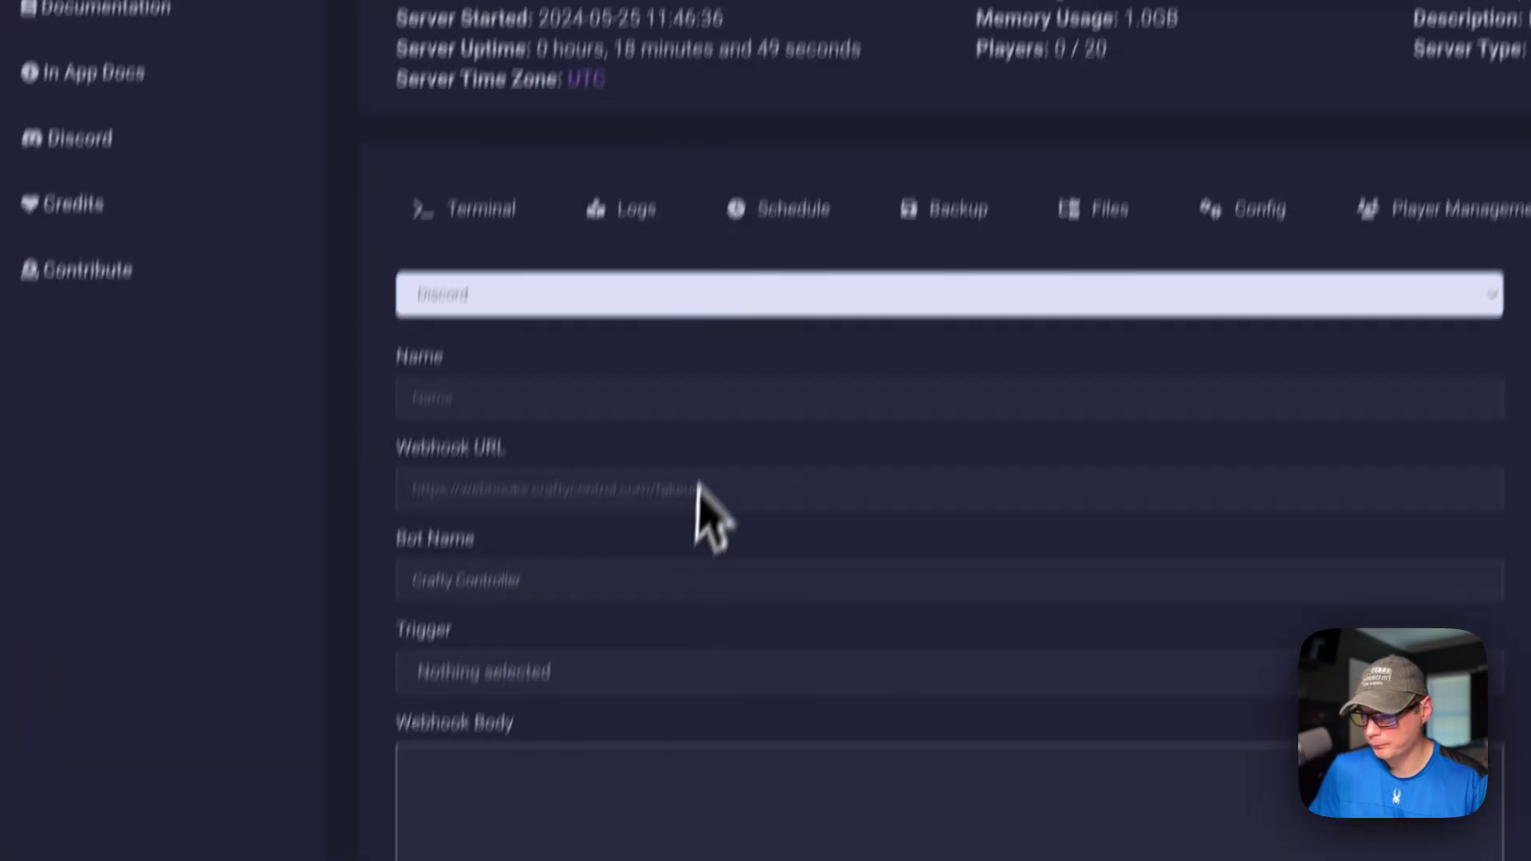